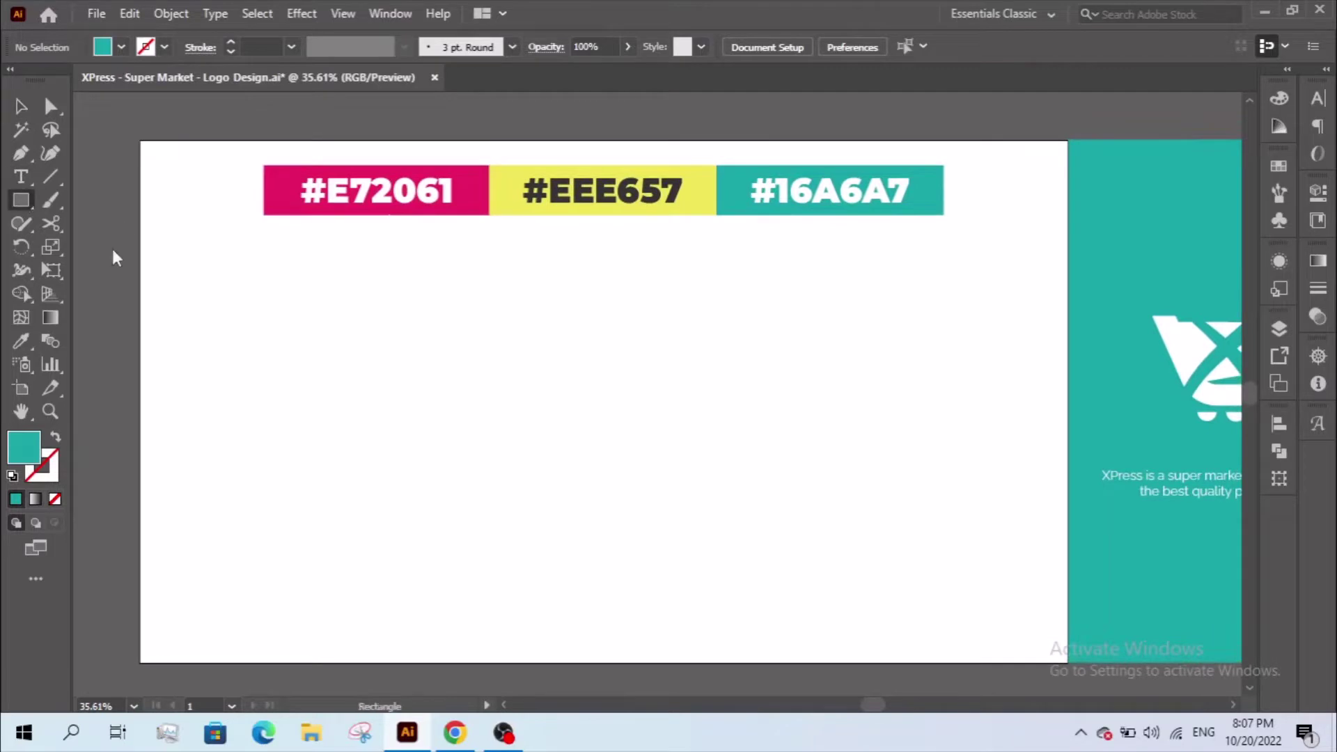
Create a teal 16 by 45 px rectangle and turn it into a long, thin horizontal bar on the blank artboard
{"action": "left_click", "coordinate": [530, 381]}
{"action": "left_click", "coordinate": [632, 354]}
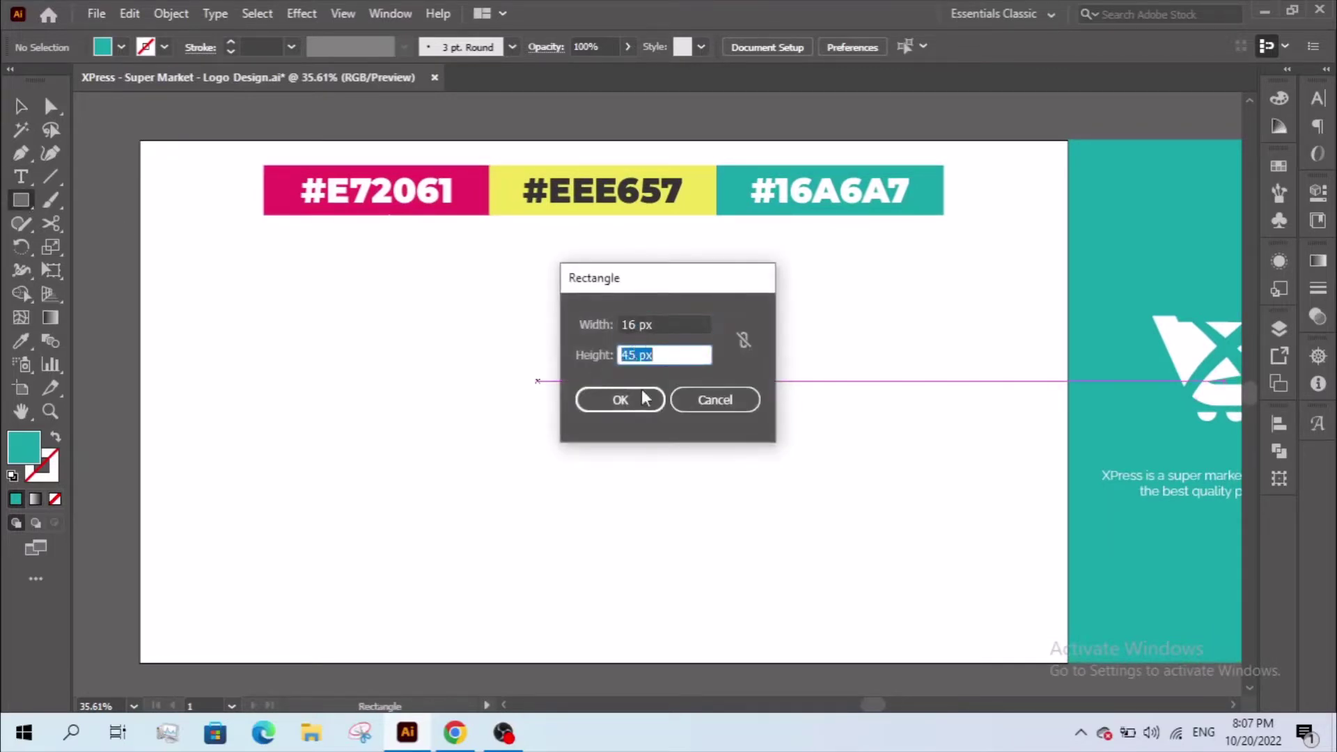
{"action": "left_click", "coordinate": [620, 400]}
{"action": "left_click", "coordinate": [23, 106]}
{"action": "key", "text": "z"}
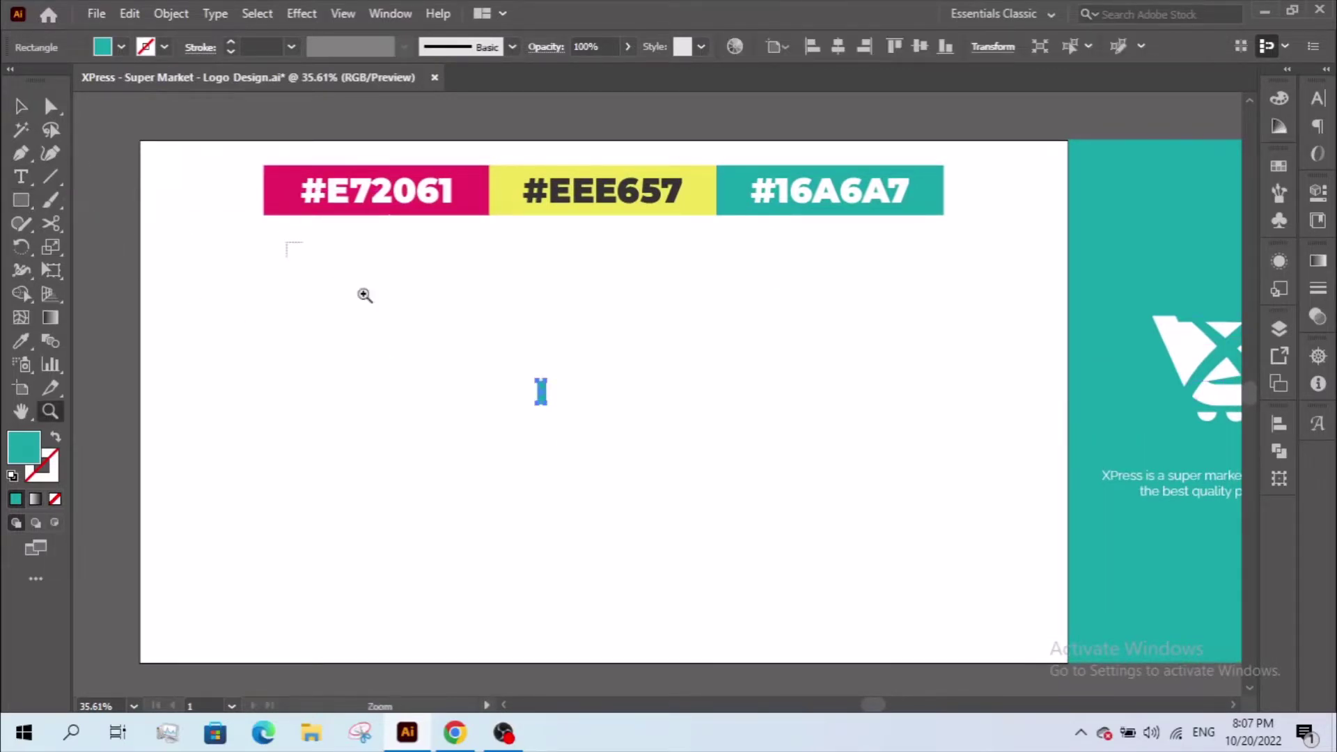
{"action": "key", "text": "space"}
{"action": "left_click_drag", "start_coordinate": [481, 356], "coordinate": [343, 415]}
{"action": "key", "text": "v"}
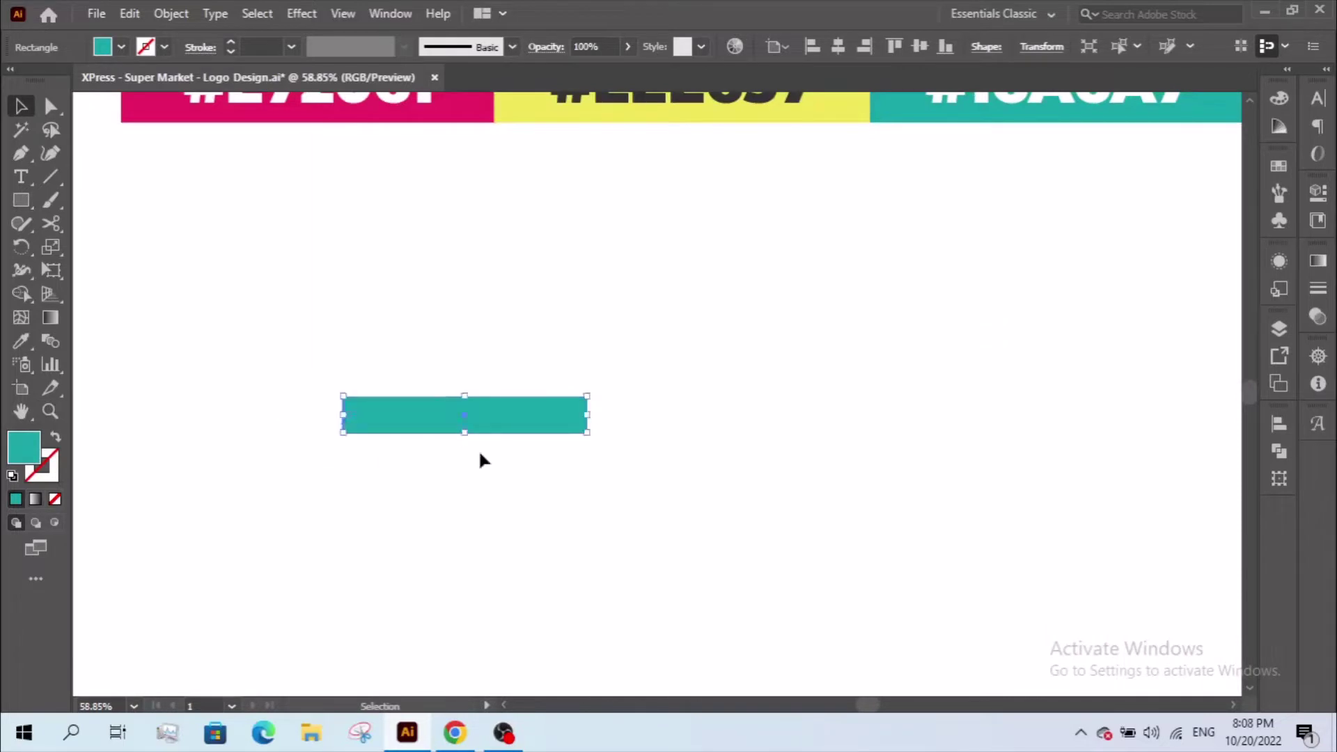
Duplicate the horizontal bar just above itself and tilt the copy slightly upward toward its right end
{"action": "left_click_drag", "start_coordinate": [485, 420], "coordinate": [485, 385]}
{"action": "left_click_drag", "start_coordinate": [336, 354], "coordinate": [322, 375]}
{"action": "left_click_drag", "start_coordinate": [405, 375], "coordinate": [405, 368]}
{"action": "left_click", "coordinate": [440, 486]}
Duplicate the bar once more, rotate it into a steep diagonal, and place it across the other two bars
{"action": "left_click_drag", "start_coordinate": [492, 427], "coordinate": [432, 427]}
{"action": "left_click_drag", "start_coordinate": [282, 385], "coordinate": [314, 334]}
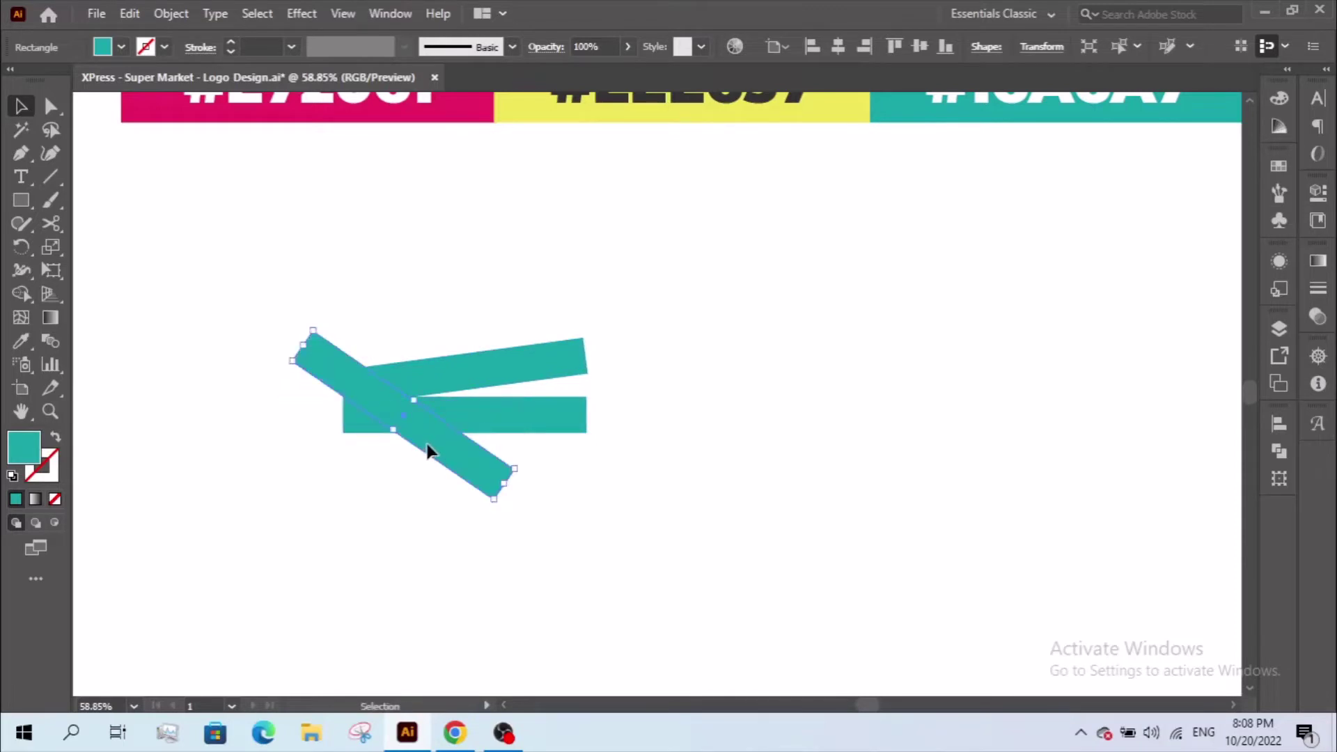
{"action": "left_click_drag", "start_coordinate": [427, 453], "coordinate": [475, 462]}
{"action": "left_click", "coordinate": [469, 506]}
{"action": "left_click_drag", "start_coordinate": [306, 296], "coordinate": [649, 460]}
{"action": "left_click", "coordinate": [630, 455]}
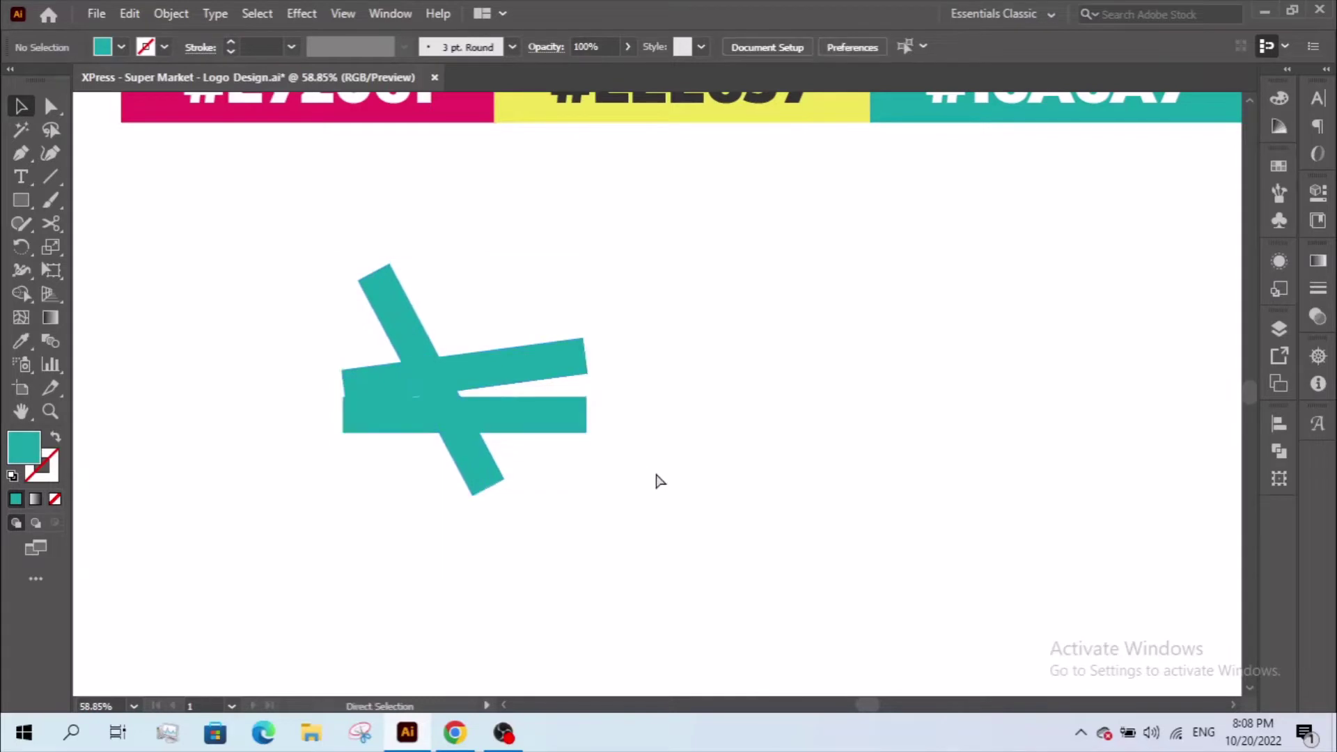
Show the artwork in outline view, enlarged around the three bars
{"action": "right_click", "coordinate": [536, 253]}
{"action": "left_click", "coordinate": [590, 515]}
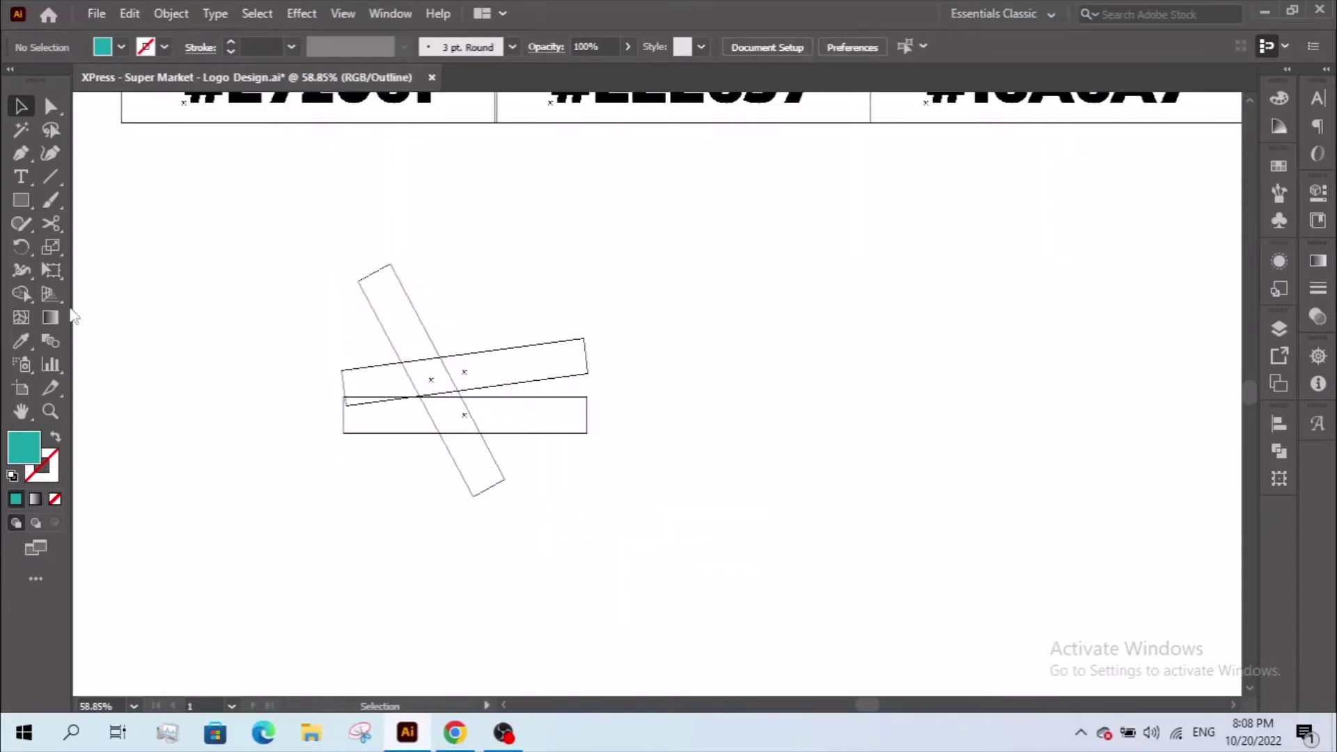
{"action": "left_click_drag", "start_coordinate": [637, 420], "coordinate": [755, 496]}
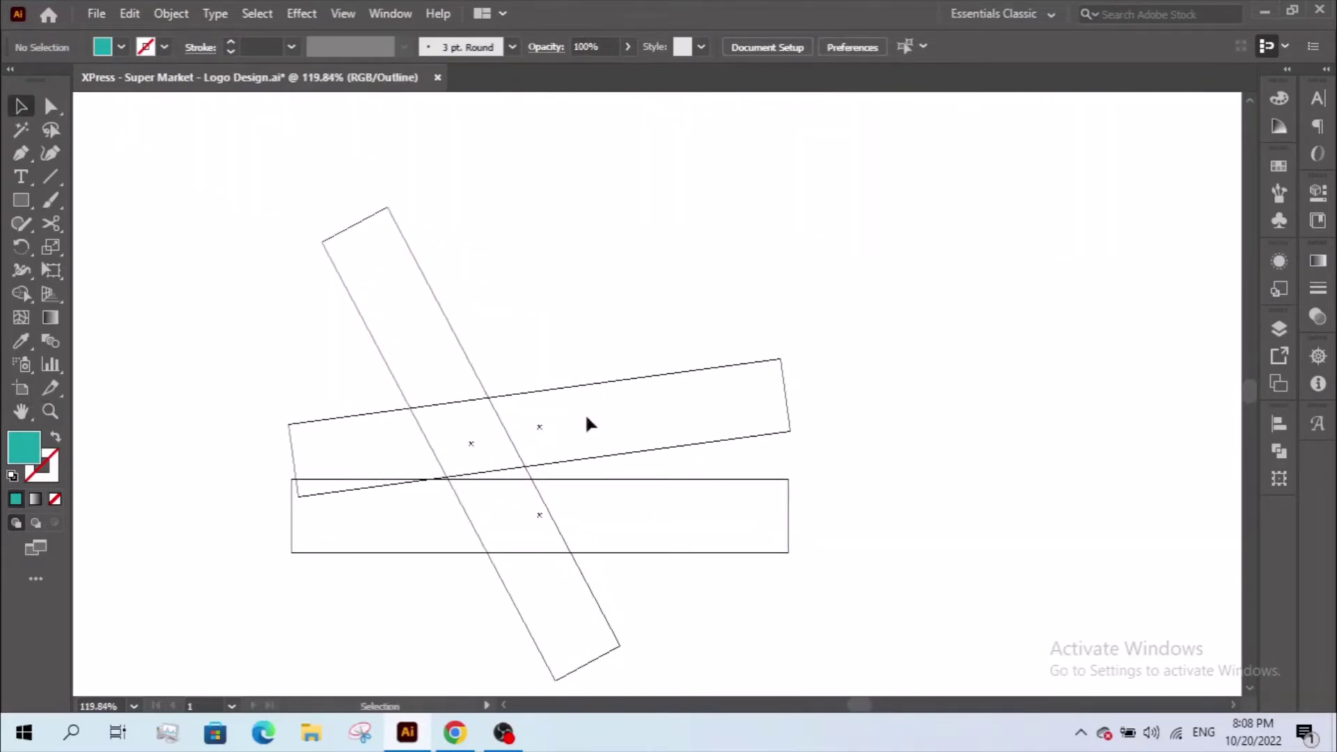
Rotate the diagonal bar slightly steeper and place a copy of the horizontal bar above the tilted one
{"action": "left_click", "coordinate": [502, 421]}
{"action": "left_click_drag", "start_coordinate": [390, 202], "coordinate": [420, 201]}
{"action": "left_click_drag", "start_coordinate": [591, 480], "coordinate": [587, 251]}
{"action": "left_click", "coordinate": [526, 212]}
{"action": "key", "text": "a"}
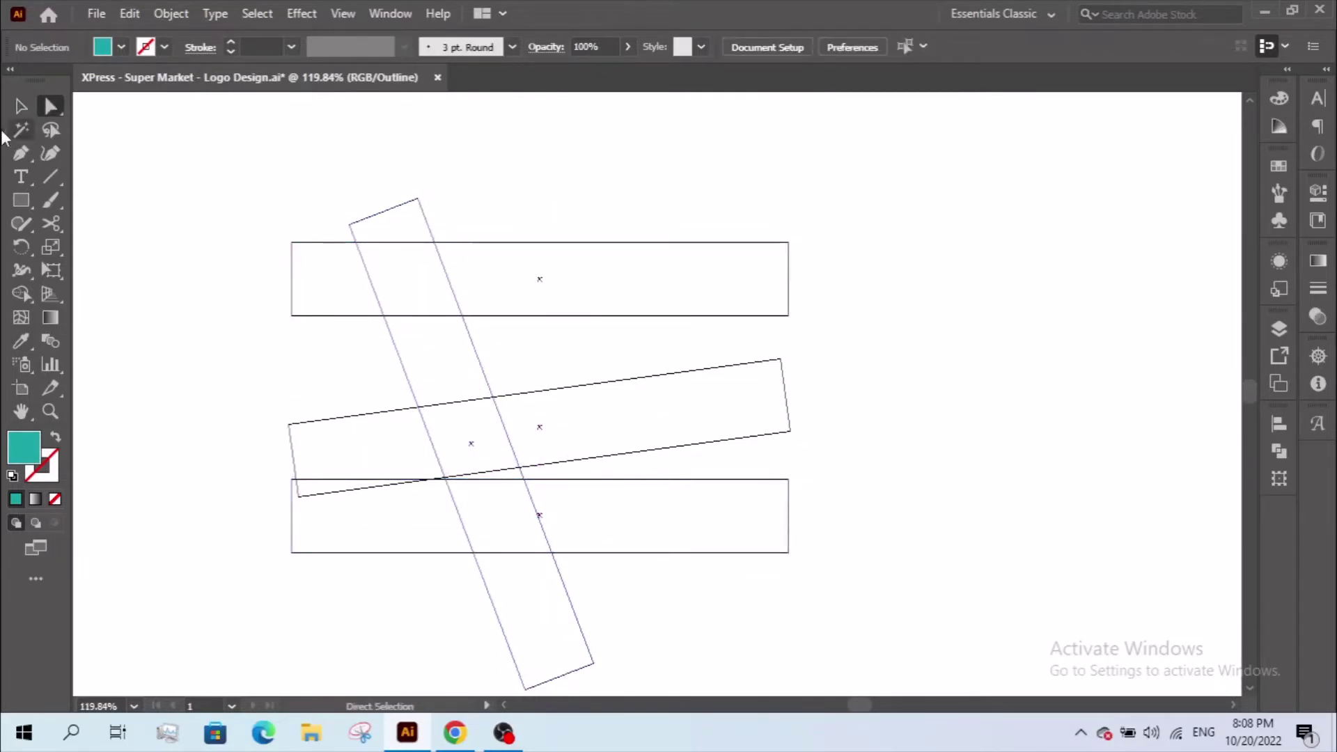
Reflect the diagonal bar across the vertical axis as a copy
{"action": "key", "text": "z"}
{"action": "left_click", "coordinate": [740, 477], "text": "alt"}
{"action": "left_click_drag", "start_coordinate": [762, 457], "coordinate": [827, 529]}
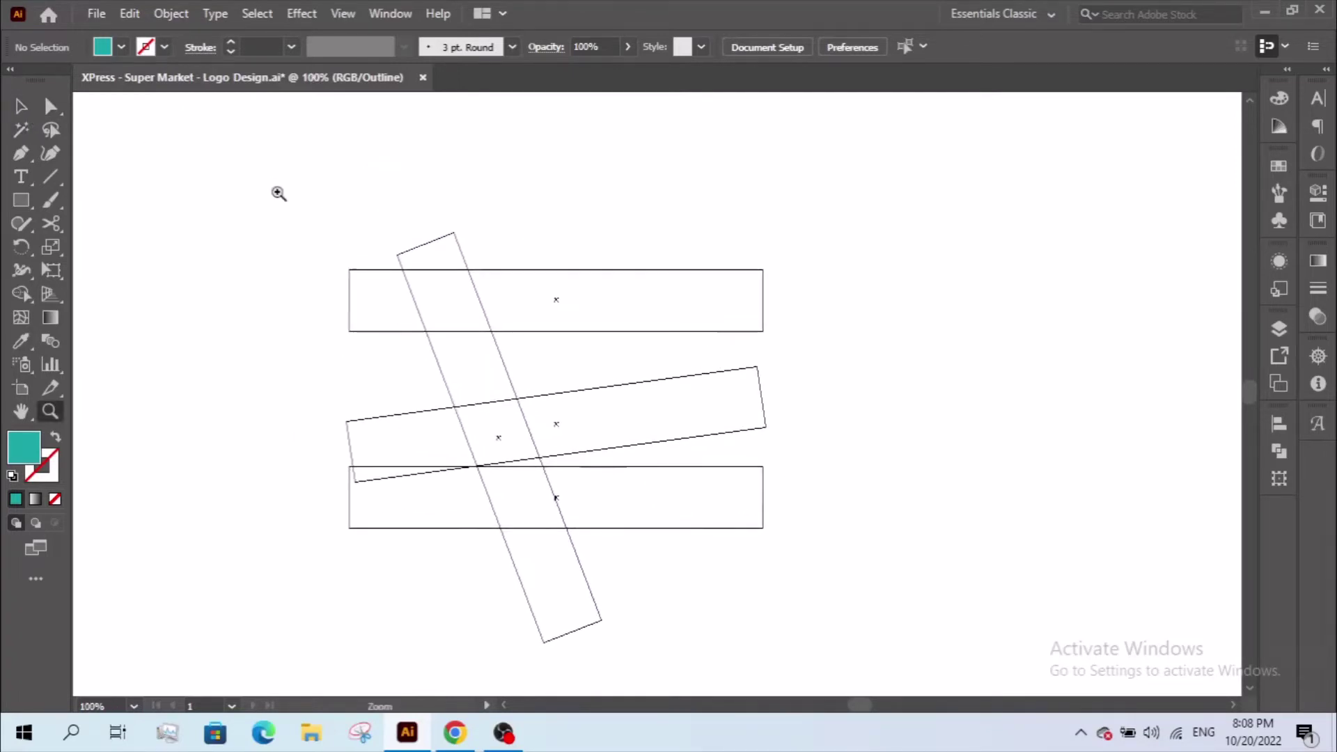
{"action": "left_click_drag", "start_coordinate": [277, 194], "coordinate": [941, 642]}
{"action": "left_click", "coordinate": [610, 579]}
{"action": "right_click", "coordinate": [523, 344]}
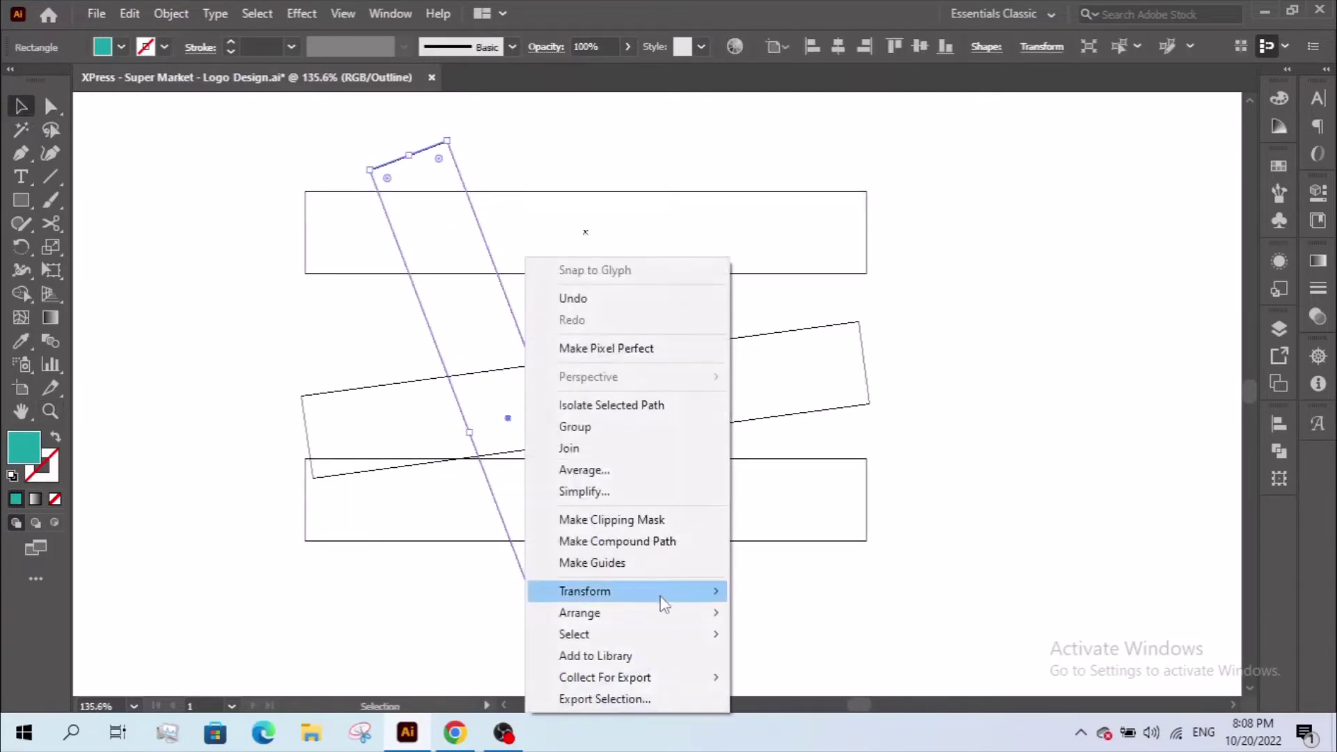
{"action": "left_click", "coordinate": [787, 492]}
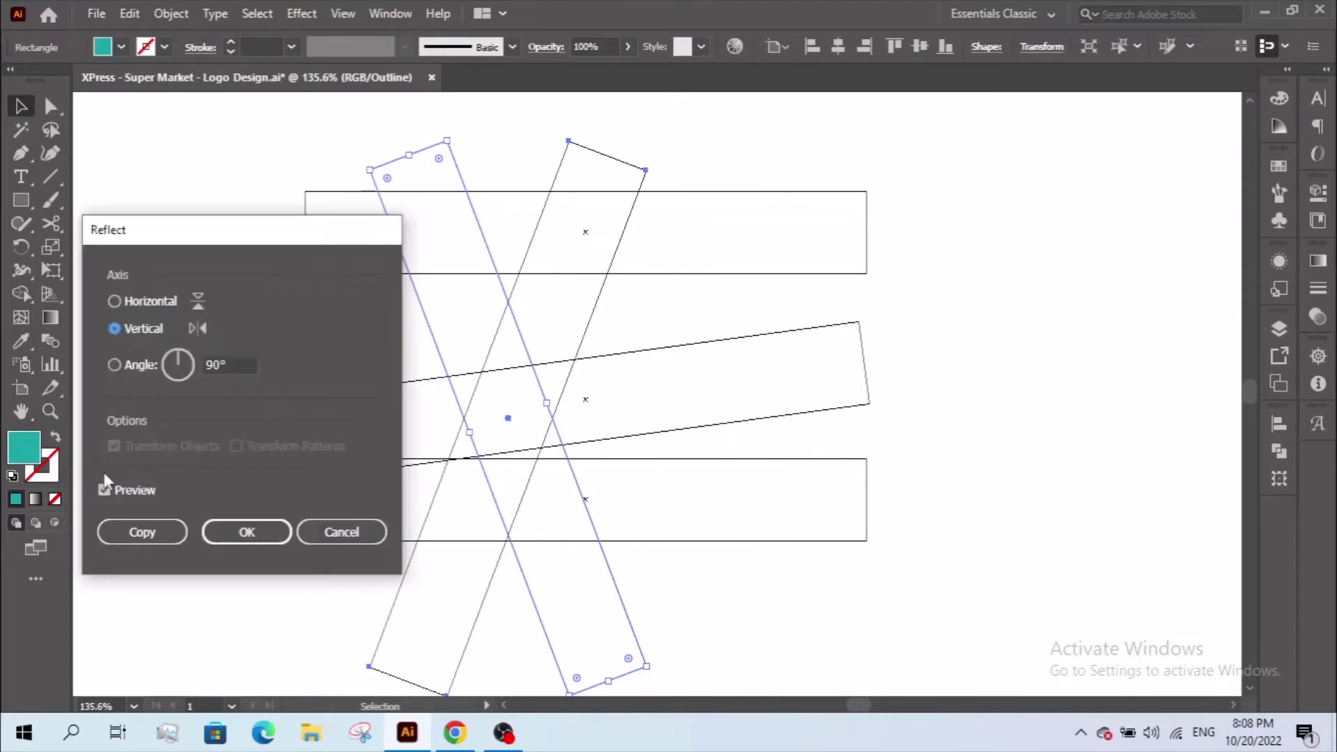
{"action": "left_click", "coordinate": [140, 532]}
Move the mirrored bar to the right to form a V, and centre both diagonals over the horizontal bars
{"action": "left_click_drag", "start_coordinate": [499, 555], "coordinate": [739, 545]}
{"action": "left_click", "coordinate": [738, 545]}
{"action": "left_click_drag", "start_coordinate": [541, 655], "coordinate": [786, 619]}
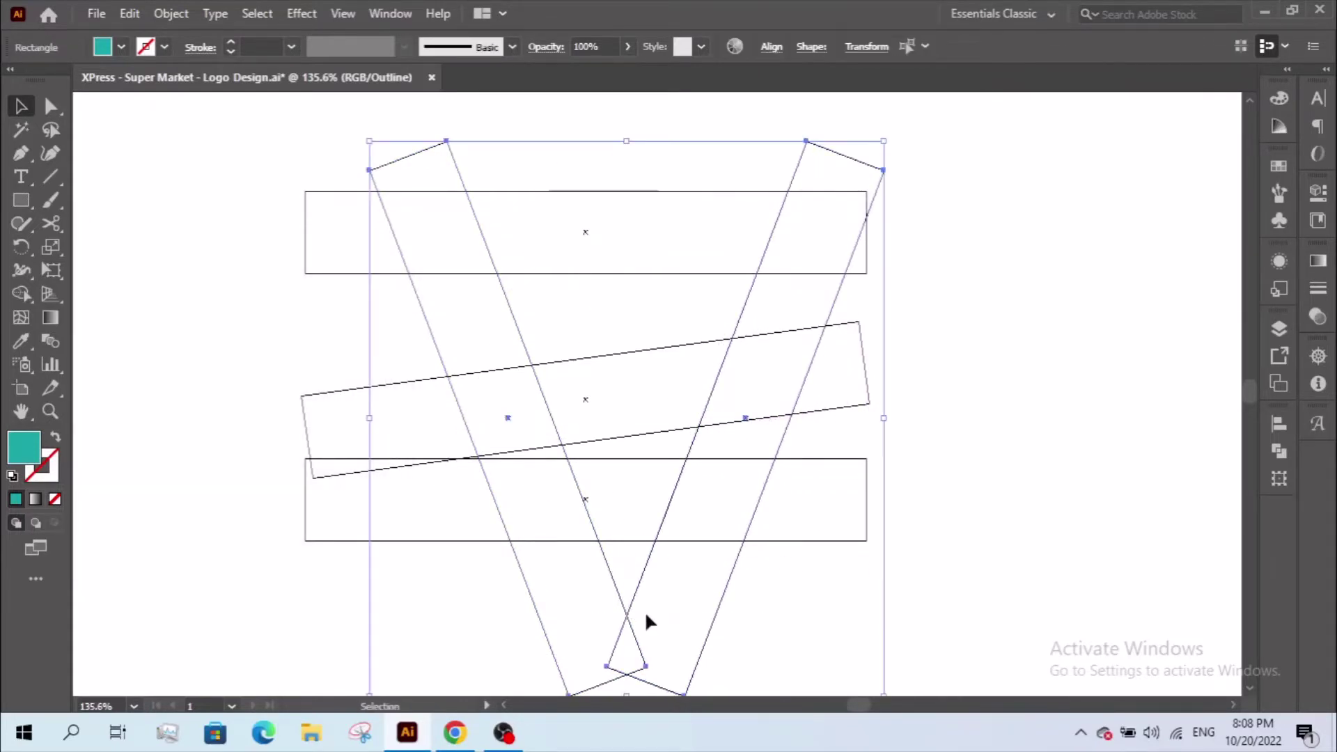
{"action": "left_click_drag", "start_coordinate": [619, 594], "coordinate": [580, 594]}
{"action": "left_click", "coordinate": [705, 610]}
{"action": "left_click_drag", "start_coordinate": [681, 606], "coordinate": [699, 607]}
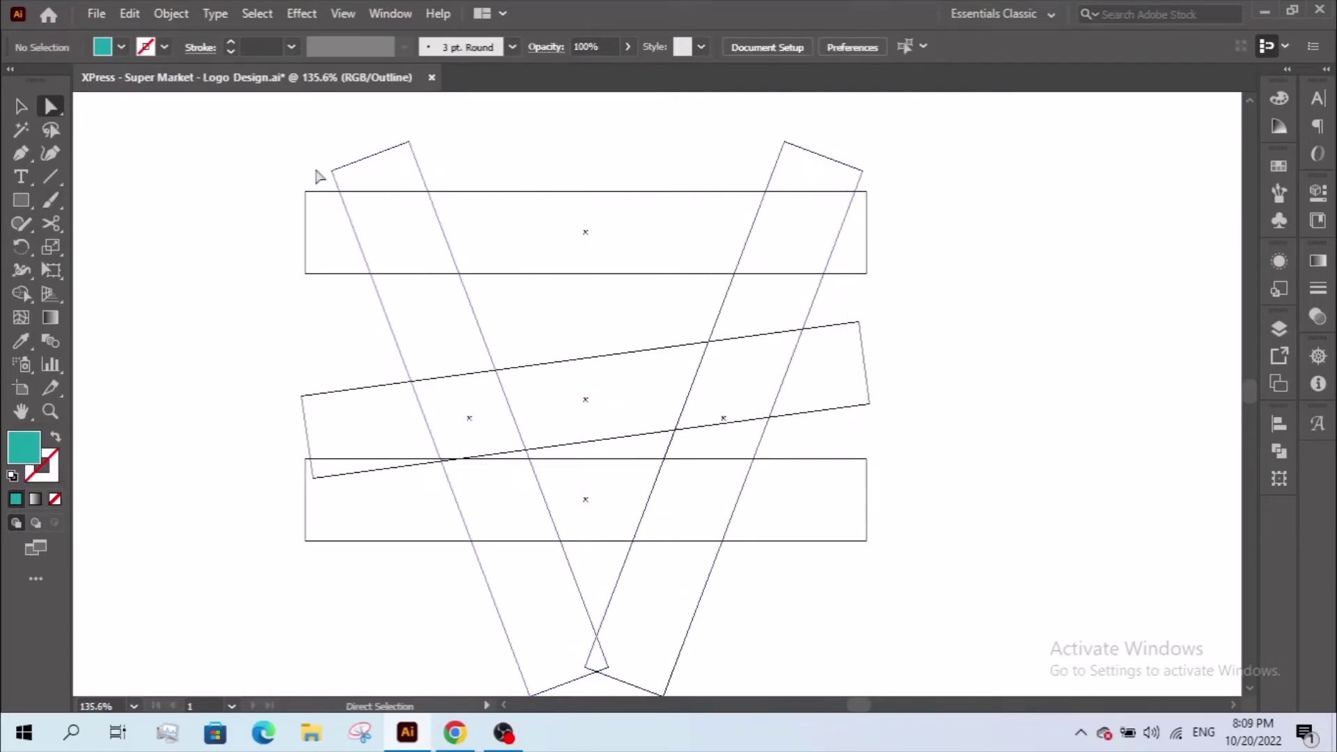
Extend the left diagonal's upper outer corner upward and draw a horizontal Pen line across its end, just above the top bar
{"action": "left_click_drag", "start_coordinate": [331, 170], "coordinate": [315, 124]}
{"action": "left_click", "coordinate": [21, 107]}
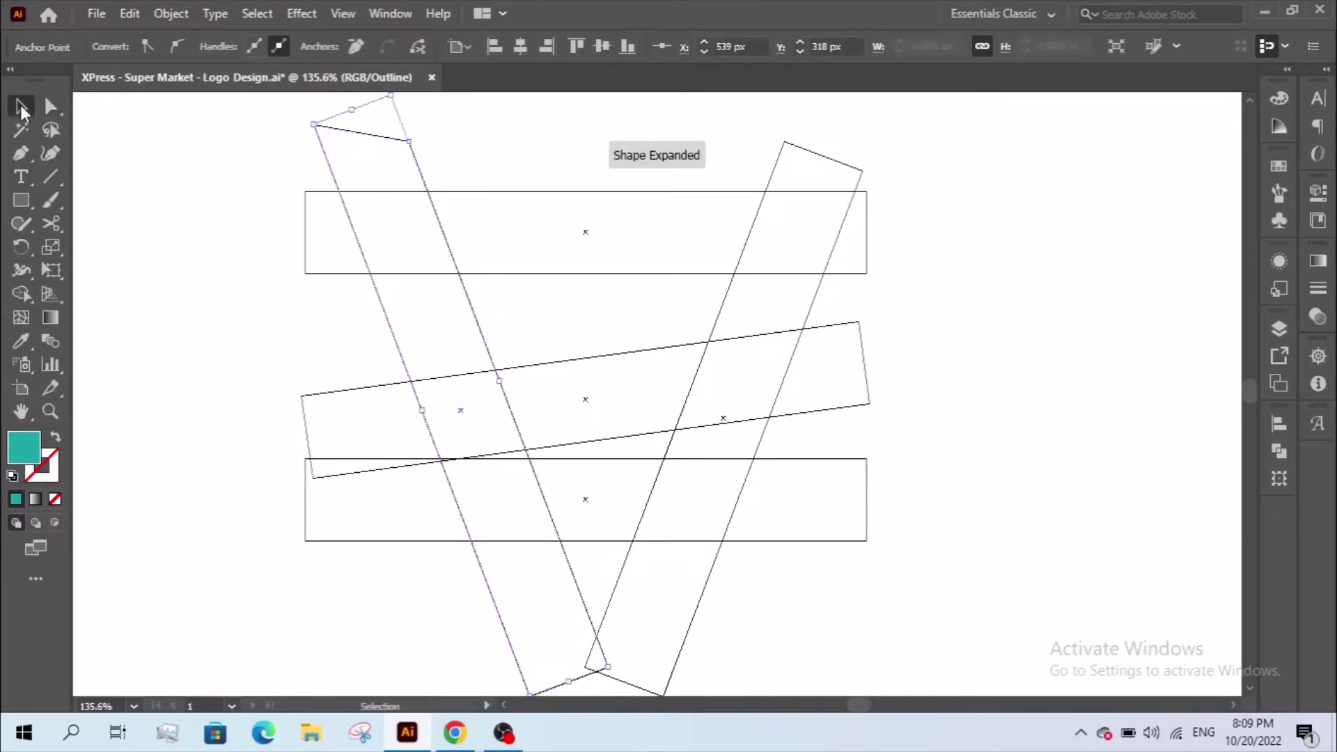
{"action": "left_click", "coordinate": [21, 152]}
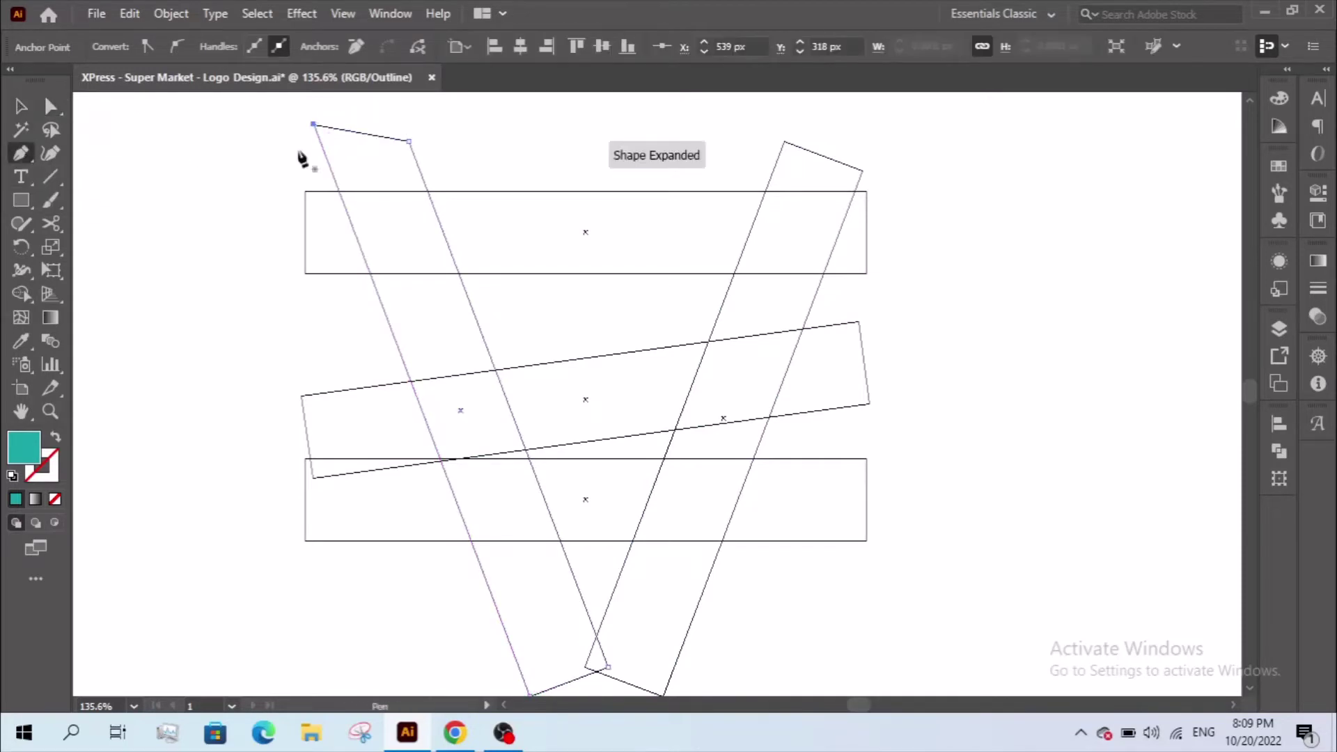
{"action": "left_click", "coordinate": [460, 166]}
{"action": "left_click", "coordinate": [280, 166]}
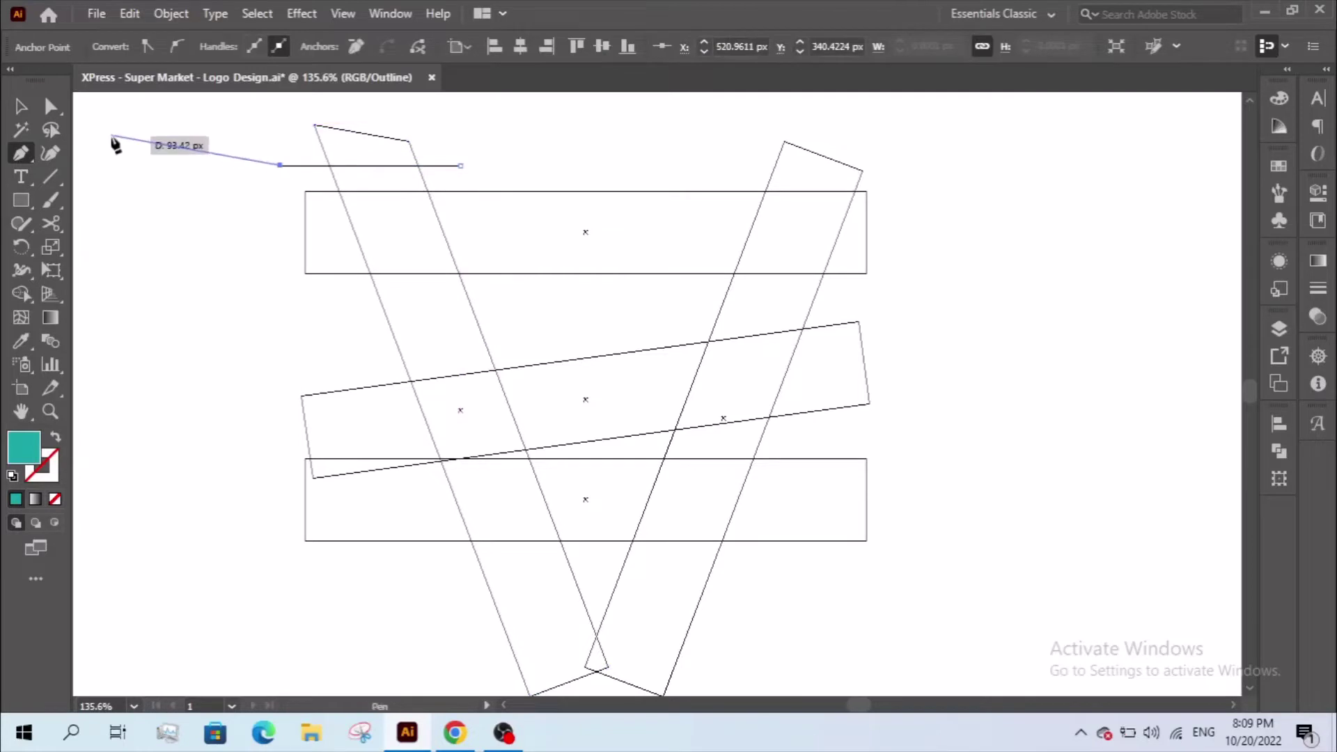
{"action": "left_click", "coordinate": [22, 107]}
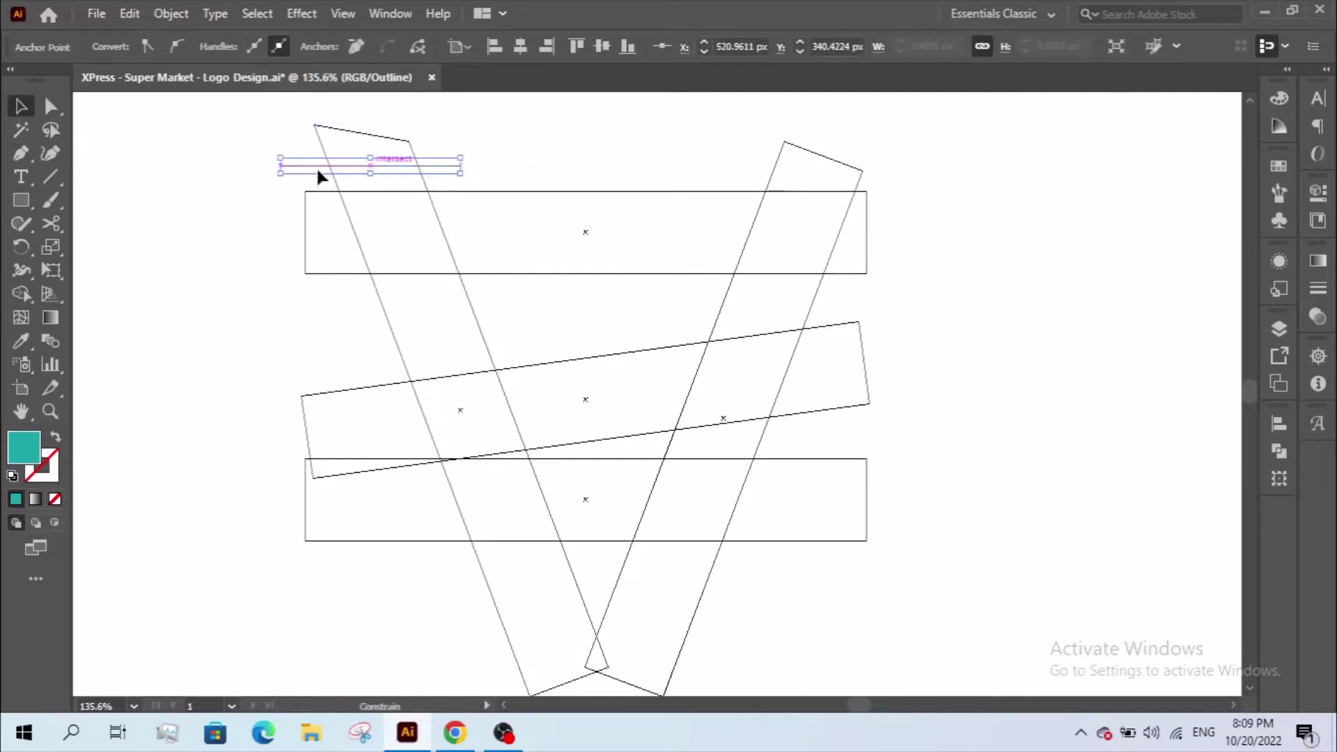
Reduce the tilt of the middle bar and move it up so its lower-left corner meets the bottom bar's upper edge
{"action": "left_click_drag", "start_coordinate": [231, 168], "coordinate": [953, 552]}
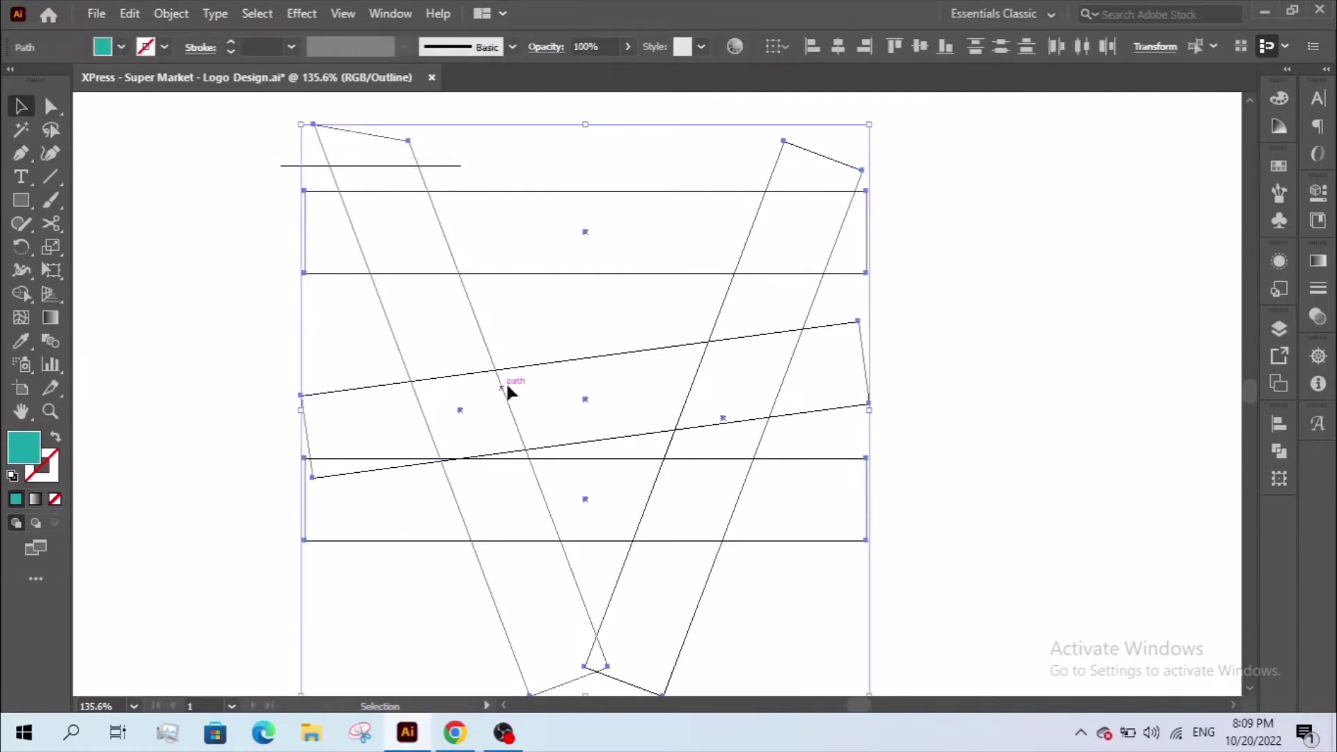
{"action": "left_click", "coordinate": [207, 324]}
{"action": "left_click", "coordinate": [388, 384]}
{"action": "left_click_drag", "start_coordinate": [873, 358], "coordinate": [875, 374]}
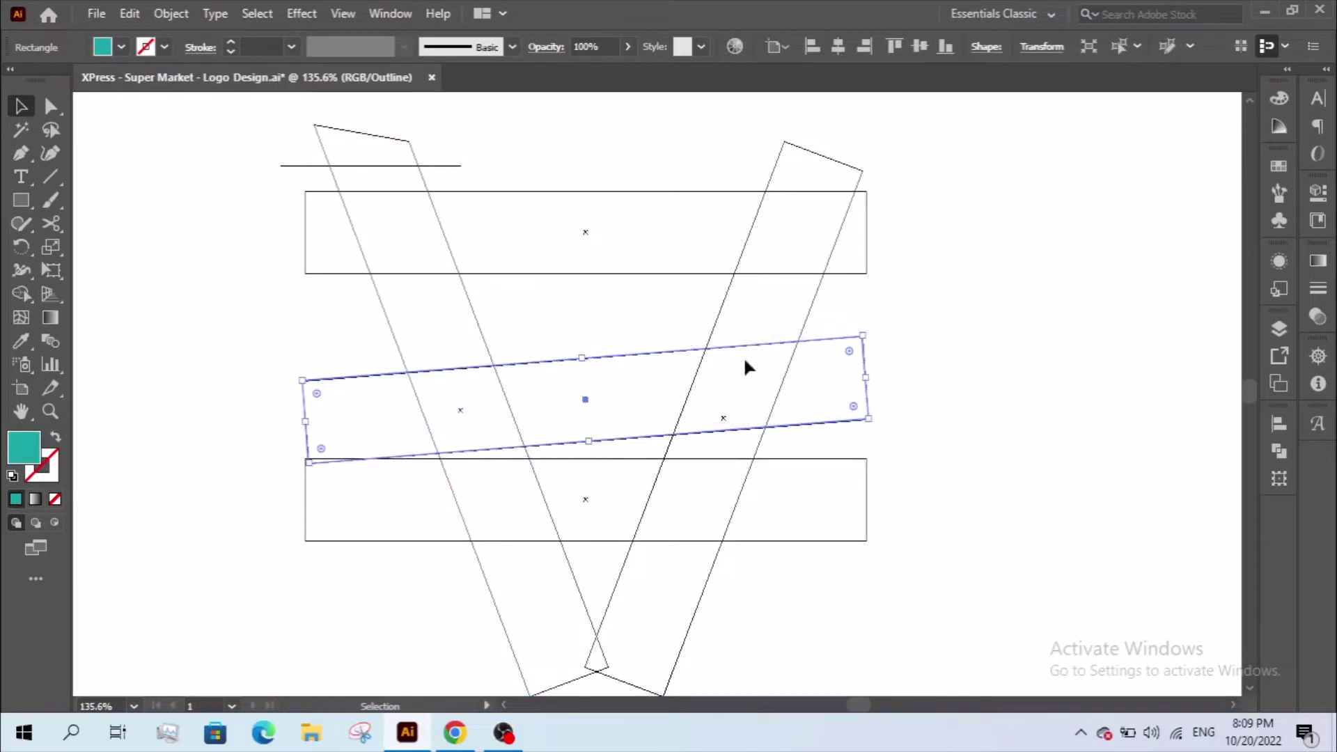
{"action": "left_click_drag", "start_coordinate": [665, 350], "coordinate": [664, 344]}
{"action": "left_click", "coordinate": [751, 474]}
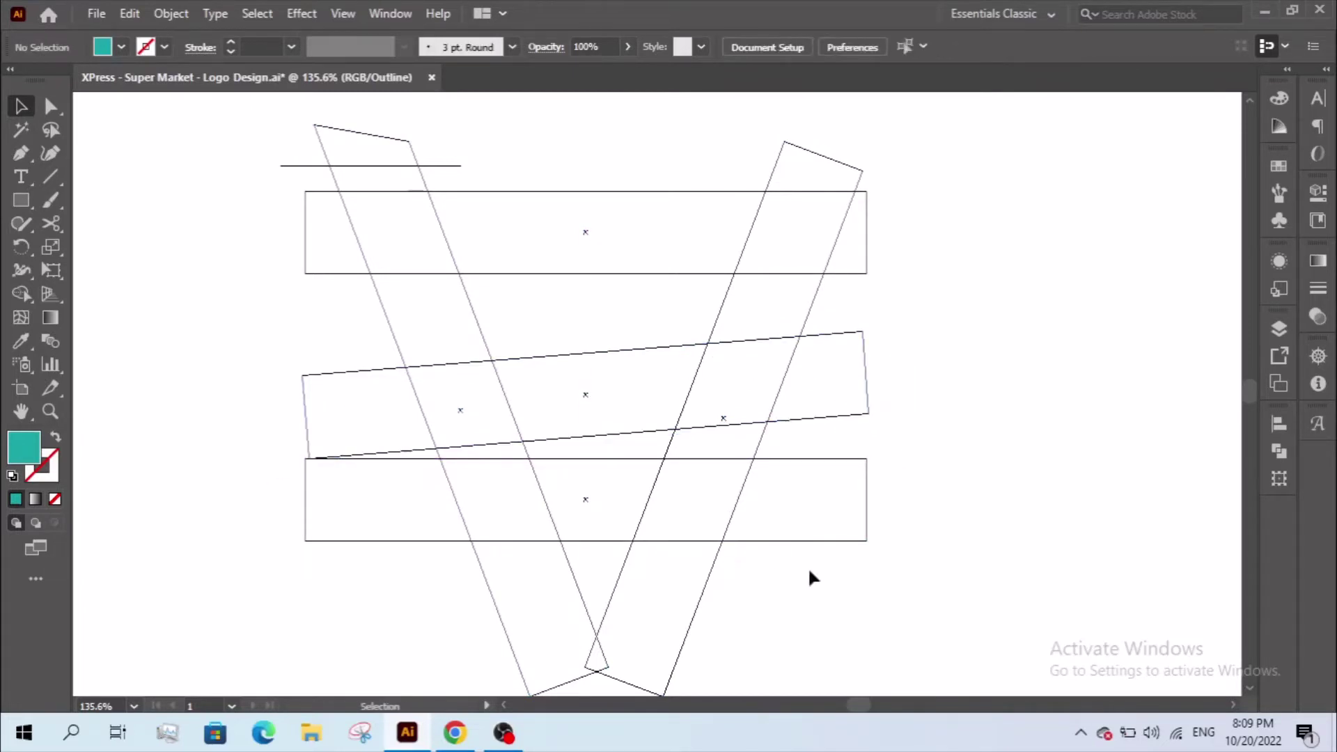
Select all overlapping bars and the line, and merge the regions forming the cart body with Shape Builder
{"action": "key", "text": "z"}
{"action": "left_click", "coordinate": [667, 473], "text": "alt"}
{"action": "left_click_drag", "start_coordinate": [663, 469], "coordinate": [681, 513]}
{"action": "left_click_drag", "start_coordinate": [288, 177], "coordinate": [814, 450]}
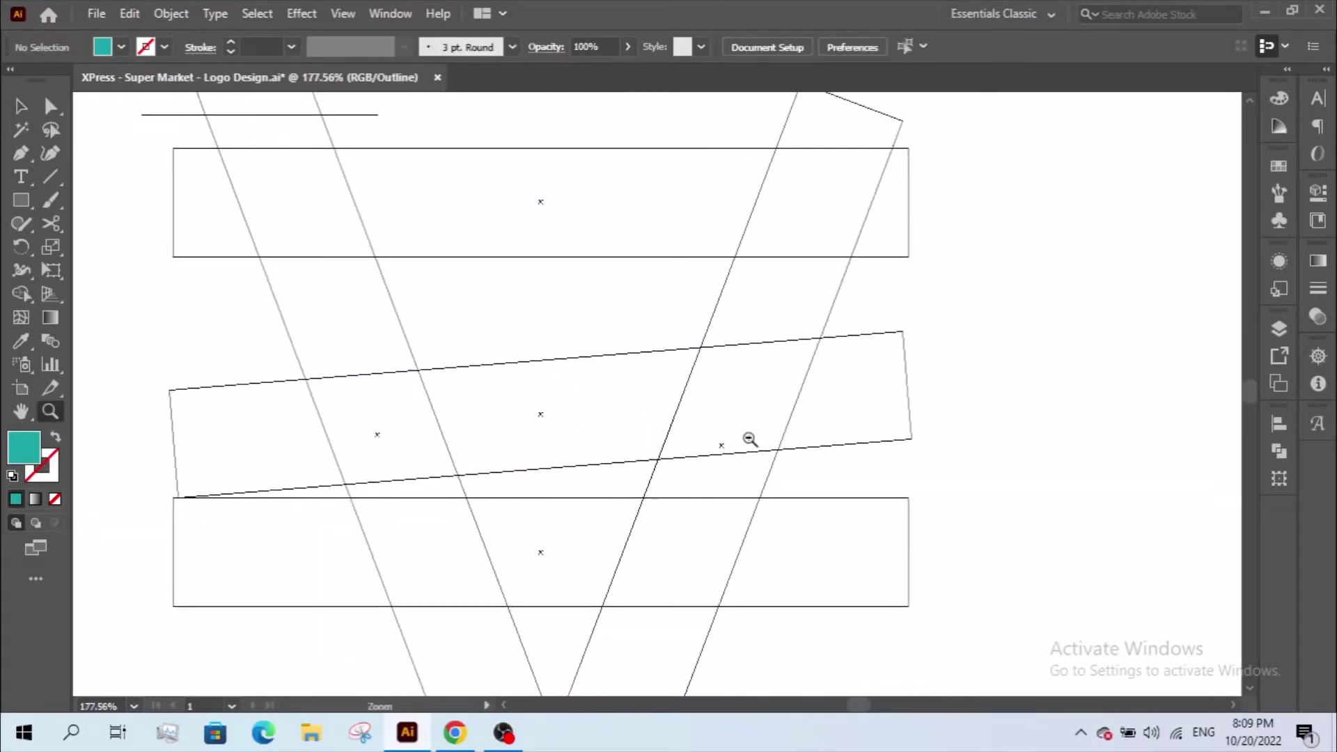
{"action": "left_click", "coordinate": [750, 439], "text": "alt"}
{"action": "left_click_drag", "start_coordinate": [637, 378], "coordinate": [761, 474]}
{"action": "left_click", "coordinate": [726, 445], "text": "alt"}
{"action": "left_click_drag", "start_coordinate": [302, 194], "coordinate": [941, 589]}
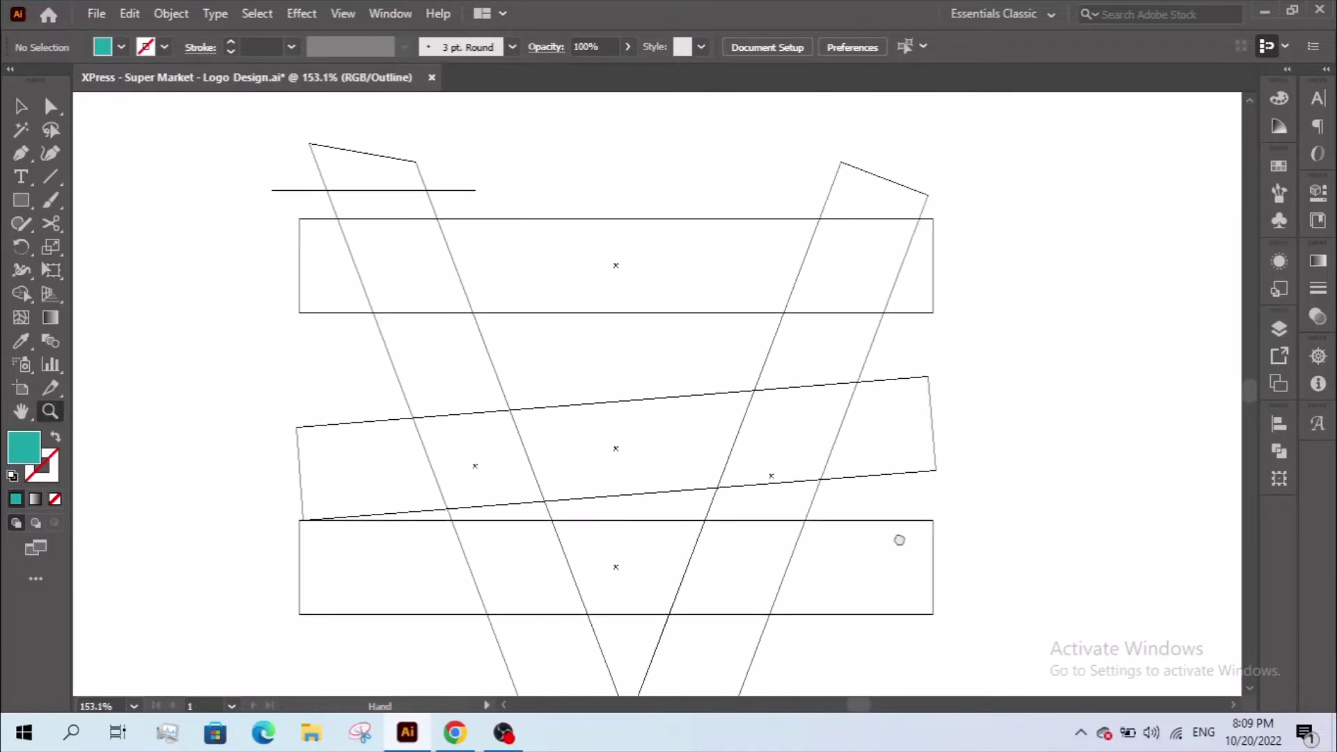
{"action": "left_click_drag", "start_coordinate": [1021, 614], "coordinate": [213, 159]}
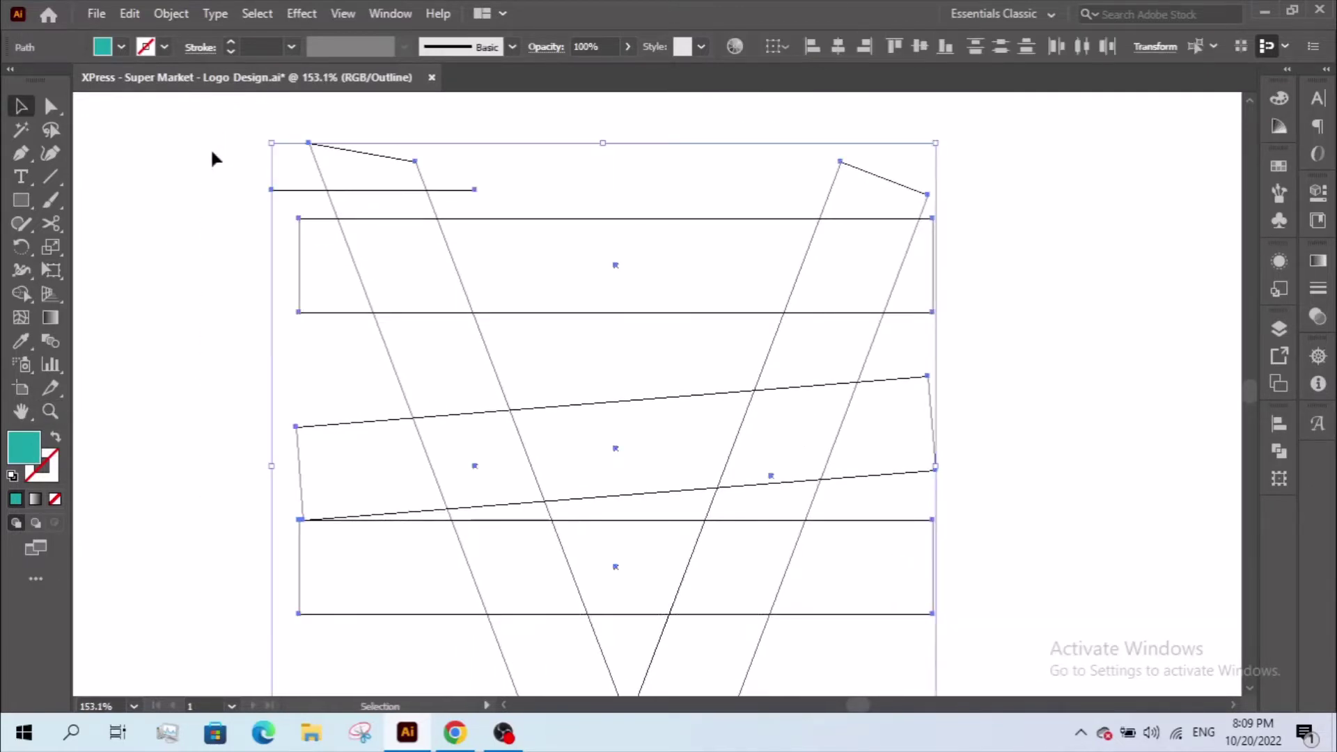
{"action": "left_click", "coordinate": [15, 298]}
{"action": "mouse_move", "coordinate": [378, 199]}
{"action": "left_mouse_down"}
{"action": "mouse_move", "coordinate": [500, 507]}
{"action": "mouse_move", "coordinate": [549, 567]}
{"action": "mouse_move", "coordinate": [854, 577]}
{"action": "left_mouse_up"}
{"action": "left_click_drag", "start_coordinate": [522, 555], "coordinate": [519, 543]}
{"action": "mouse_move", "coordinate": [415, 263]}
{"action": "left_mouse_down"}
{"action": "mouse_move", "coordinate": [825, 265]}
{"action": "mouse_move", "coordinate": [828, 385]}
{"action": "mouse_move", "coordinate": [591, 467]}
{"action": "mouse_move", "coordinate": [474, 453]}
{"action": "mouse_move", "coordinate": [436, 289]}
{"action": "mouse_move", "coordinate": [497, 463]}
{"action": "mouse_move", "coordinate": [659, 575]}
{"action": "mouse_move", "coordinate": [720, 568]}
{"action": "left_mouse_up"}
{"action": "key", "text": "v"}
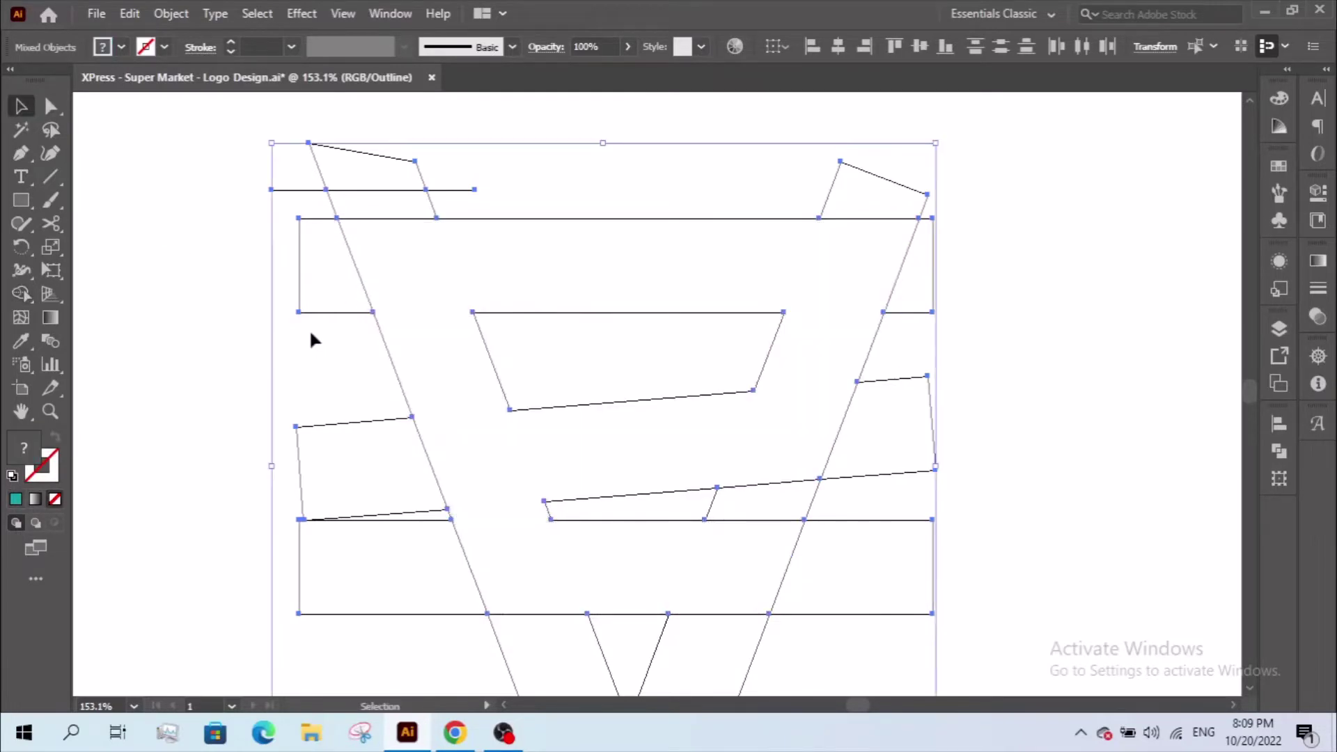
Merge the enclosed trapezoid gap between the top and tilted bars into the cart body with Shape Builder
{"action": "key", "text": "shift+m"}
{"action": "left_click_drag", "start_coordinate": [391, 209], "coordinate": [432, 306]}
{"action": "key", "text": "v"}
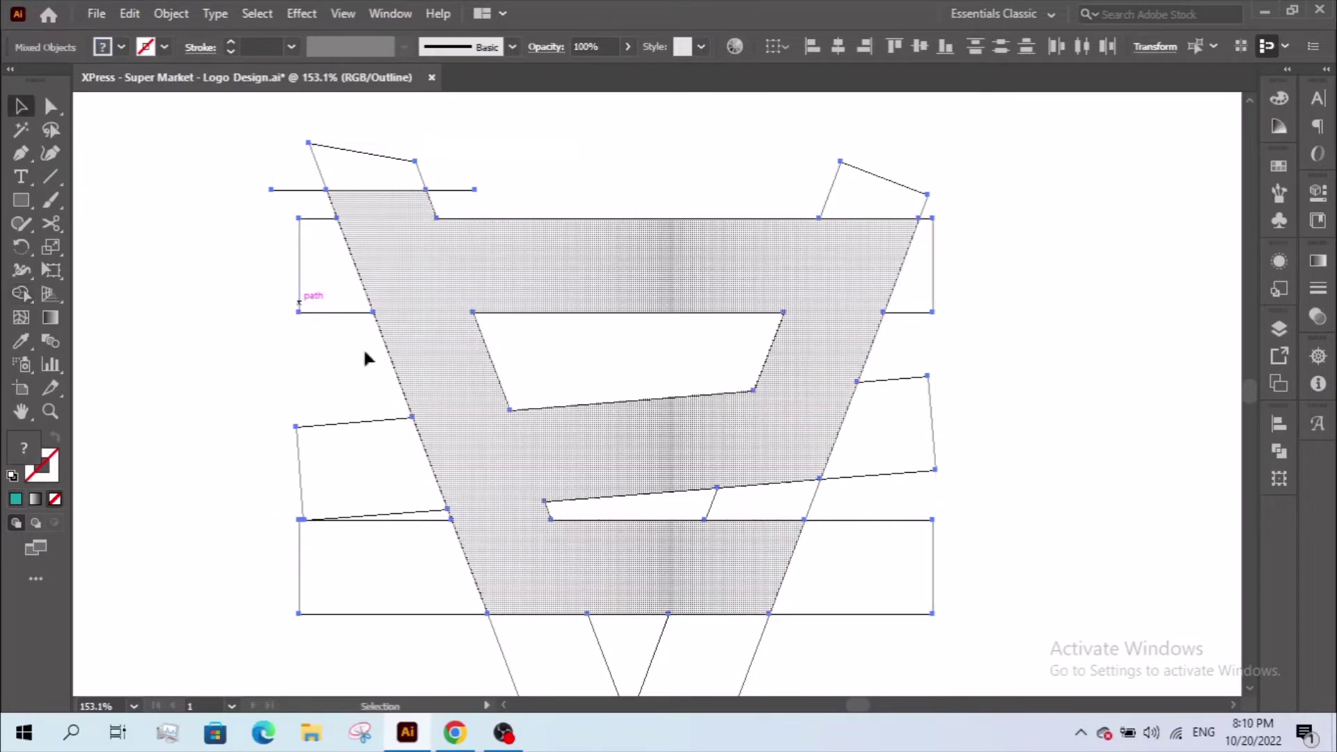
{"action": "key", "text": "z"}
{"action": "left_click", "coordinate": [403, 373], "text": "alt"}
{"action": "left_click_drag", "start_coordinate": [251, 146], "coordinate": [1012, 591]}
{"action": "left_click_drag", "start_coordinate": [982, 566], "coordinate": [893, 556]}
{"action": "key", "text": "v"}
{"action": "key", "text": "shift+m"}
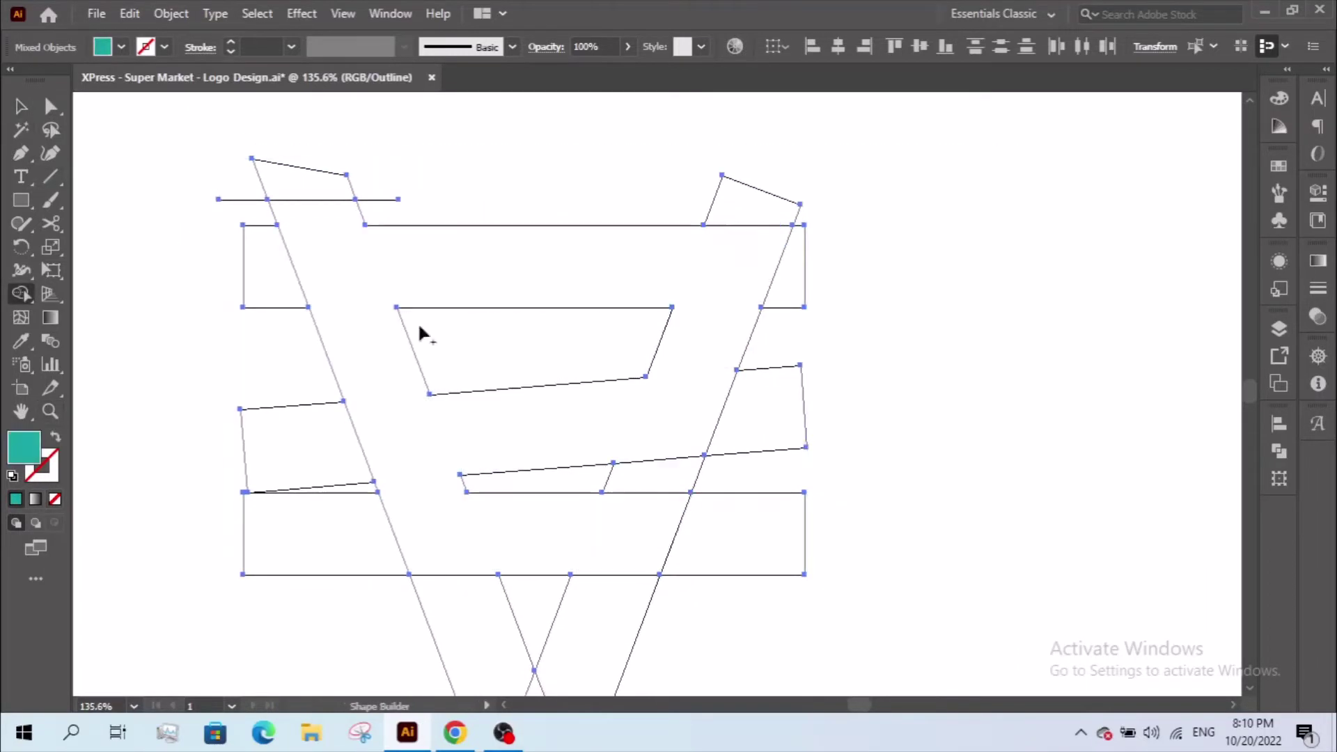
{"action": "left_click_drag", "start_coordinate": [420, 334], "coordinate": [215, 265]}
{"action": "key", "text": "v"}
Deselect the artwork and switch from outline view back to the filled preview
{"action": "right_click", "coordinate": [442, 266]}
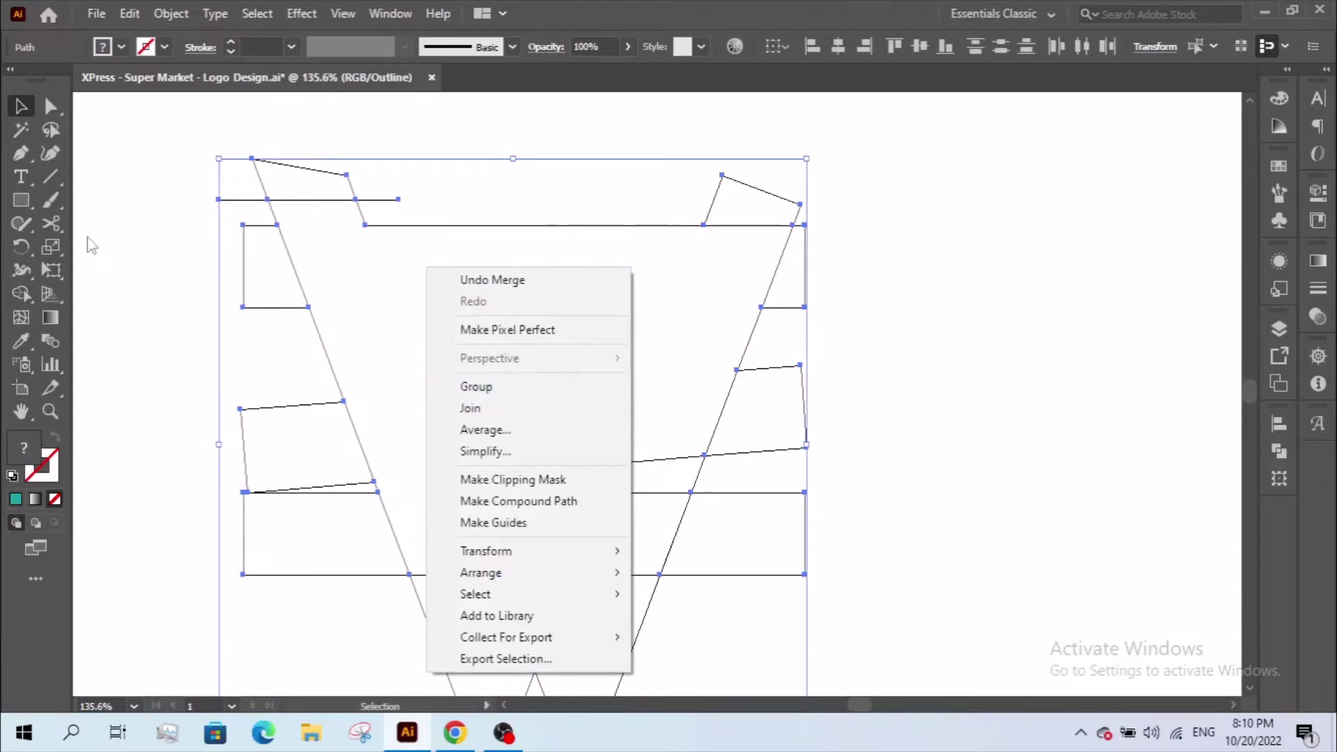
{"action": "left_click", "coordinate": [25, 104]}
{"action": "right_click", "coordinate": [425, 344]}
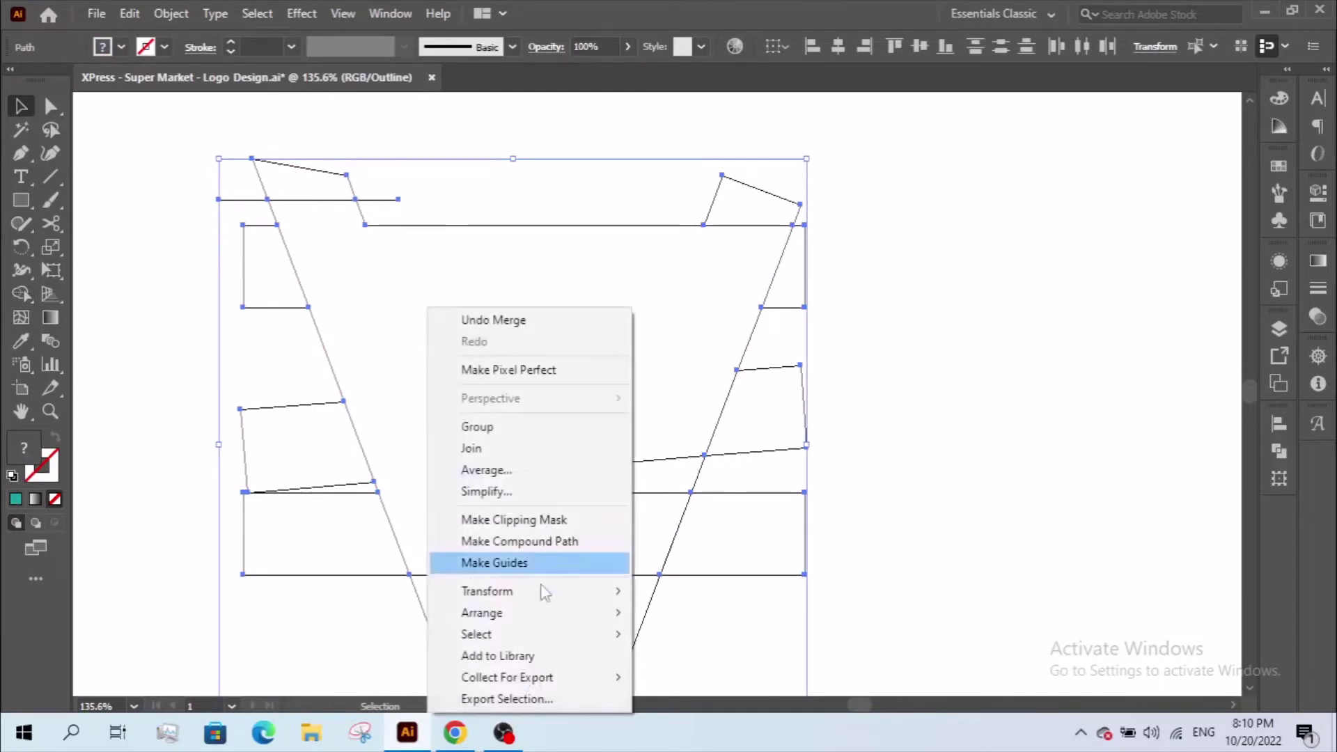
{"action": "right_click", "coordinate": [160, 280]}
{"action": "left_click", "coordinate": [119, 437]}
{"action": "right_click", "coordinate": [144, 264]}
{"action": "left_click", "coordinate": [182, 528]}
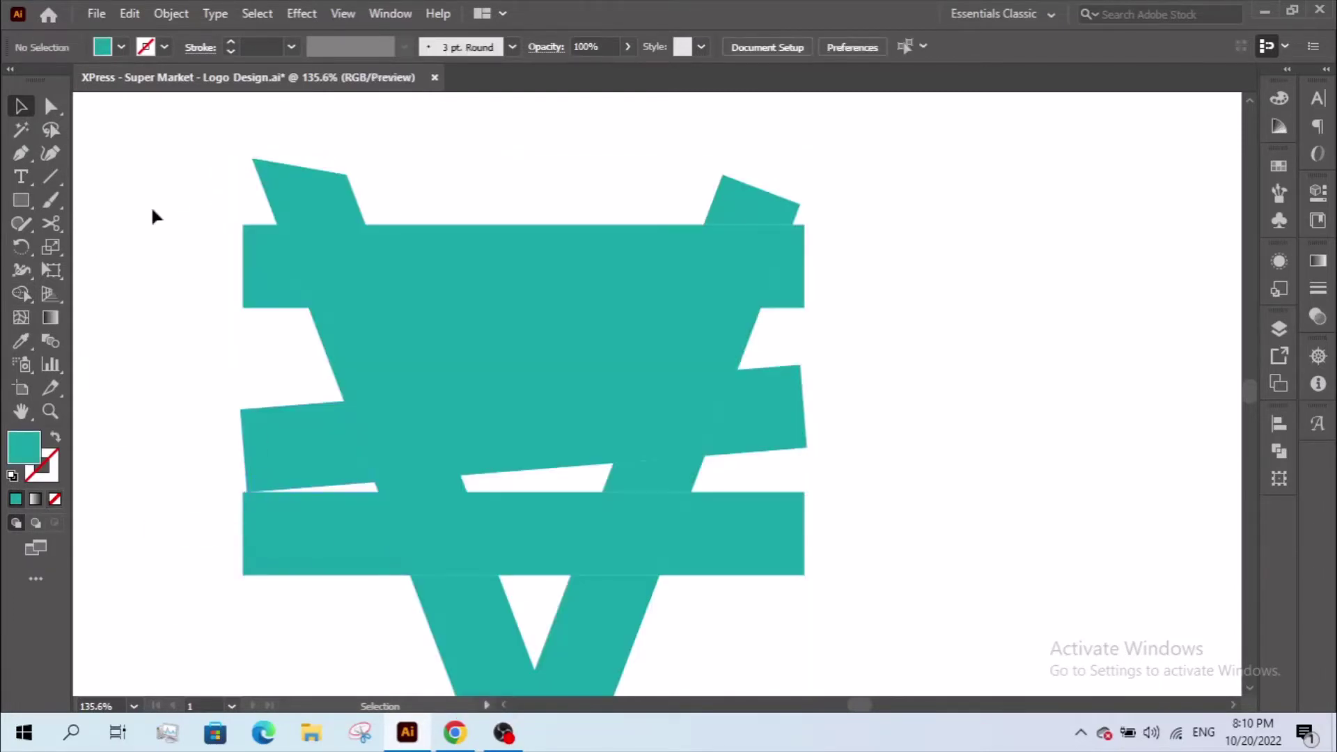
Move the merged cart body aside, delete the leftover bar fragments, and put the body back in their place
{"action": "left_click", "coordinate": [740, 550]}
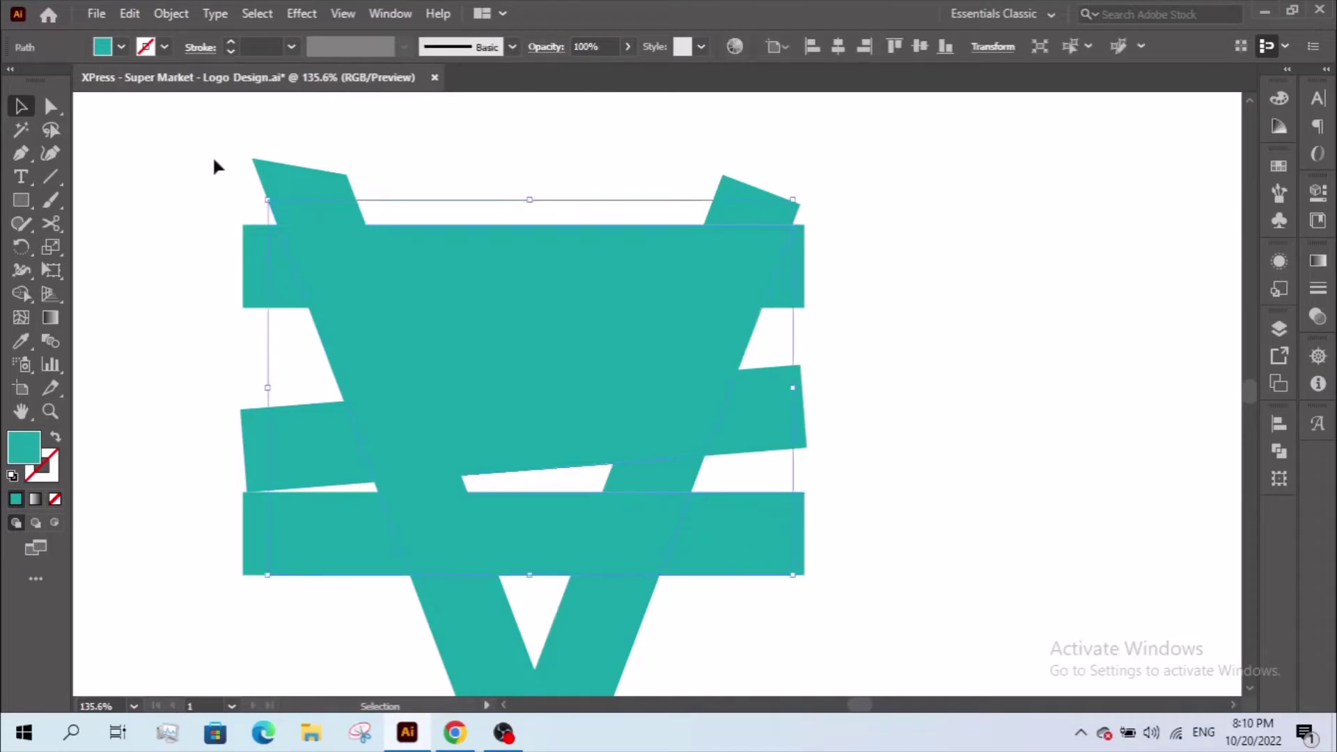
{"action": "left_click_drag", "start_coordinate": [432, 310], "coordinate": [1056, 341]}
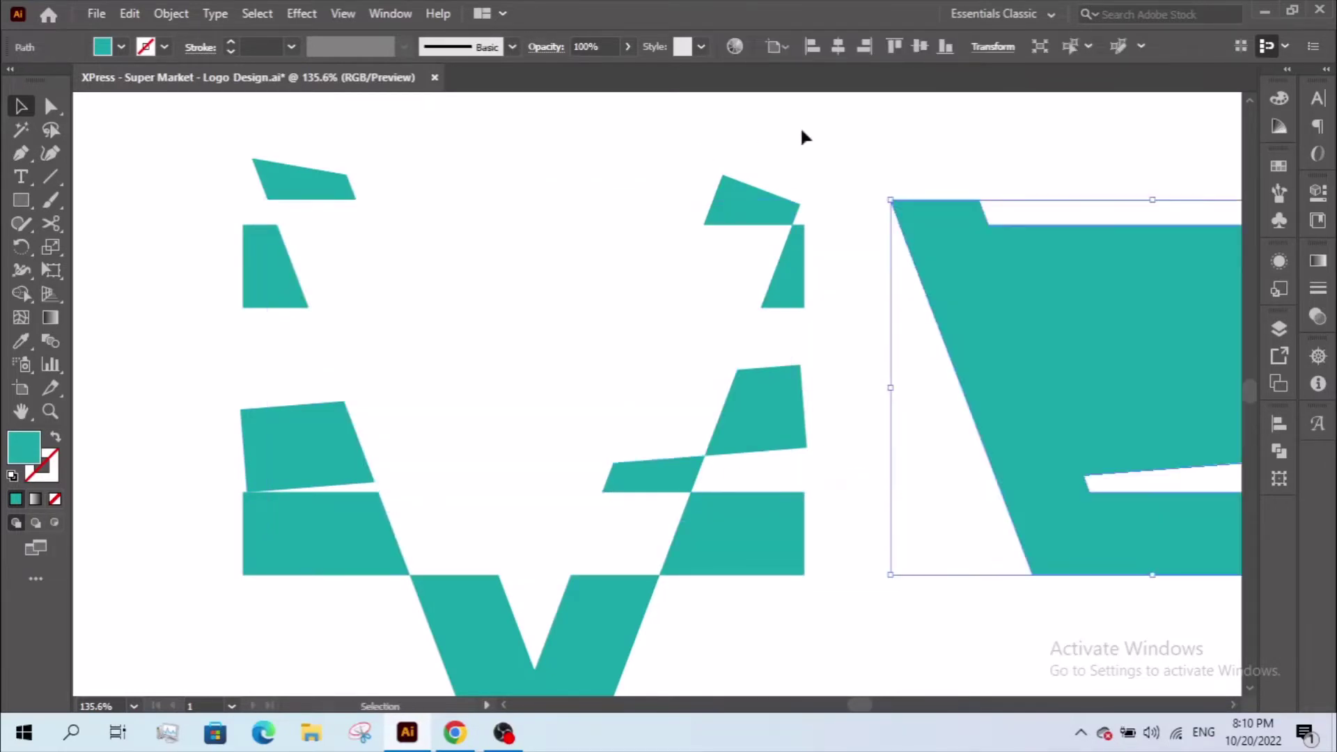
{"action": "left_click_drag", "start_coordinate": [199, 620], "coordinate": [570, 450]}
{"action": "left_click_drag", "start_coordinate": [1009, 406], "coordinate": [309, 672]}
{"action": "key", "text": "Delete"}
{"action": "left_click_drag", "start_coordinate": [957, 346], "coordinate": [384, 350]}
{"action": "left_click", "coordinate": [877, 505]}
Round the lower inner corner of the cart body's slot and give the bottom-left corner a large, sweeping radius
{"action": "left_click_drag", "start_coordinate": [418, 392], "coordinate": [448, 397]}
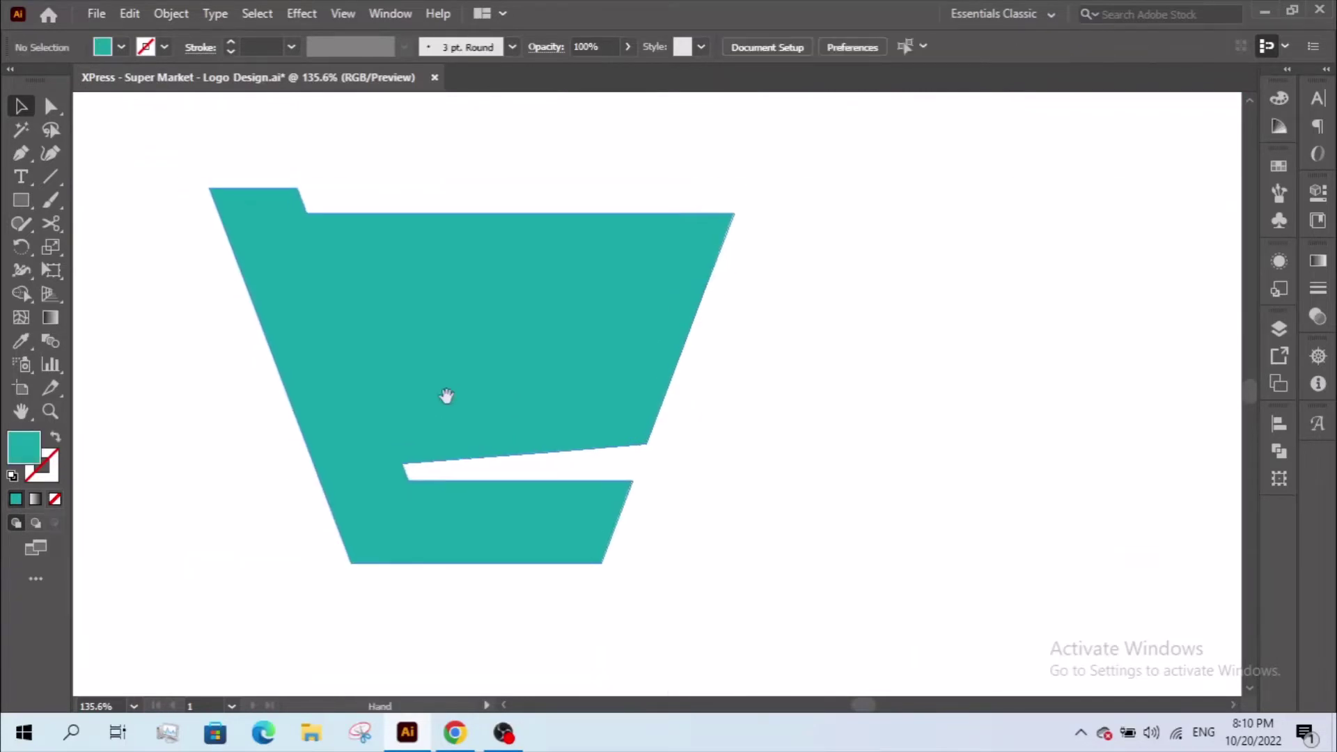
{"action": "left_click_drag", "start_coordinate": [147, 146], "coordinate": [872, 650]}
{"action": "key", "text": "a"}
{"action": "left_click", "coordinate": [535, 493]}
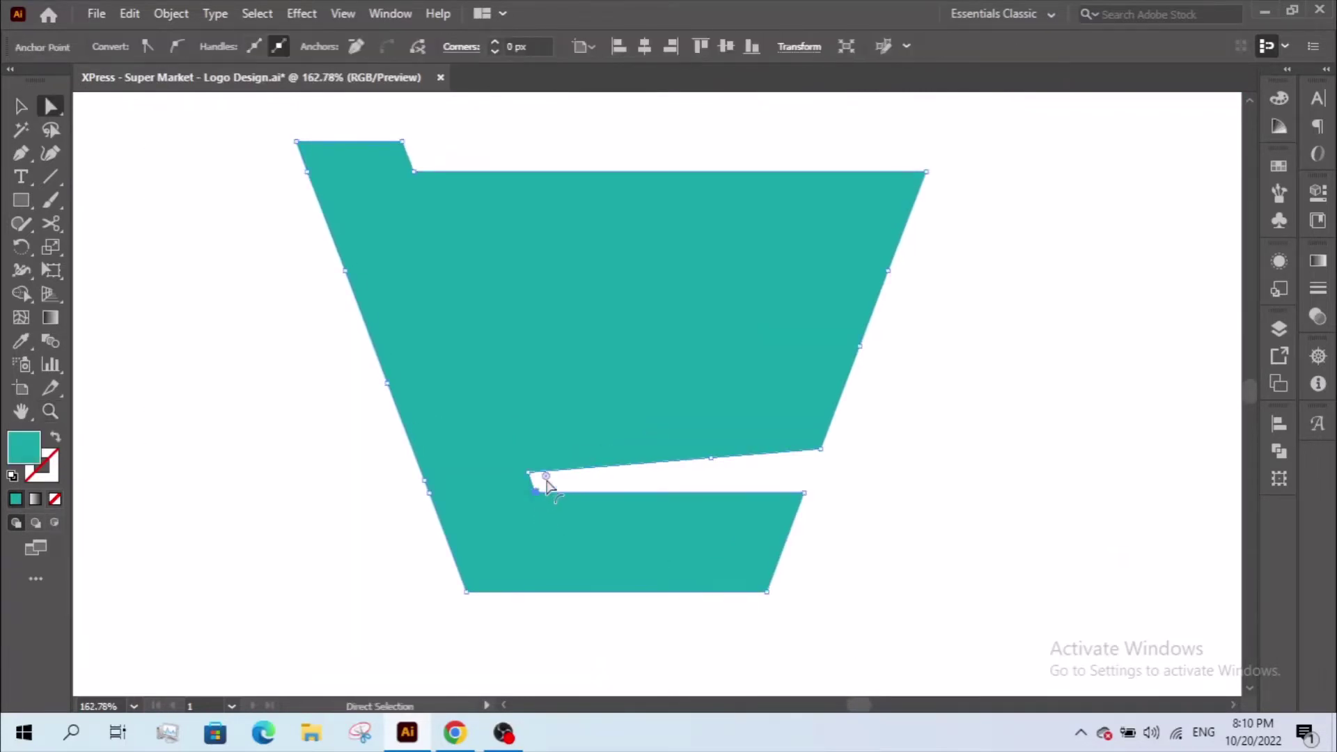
{"action": "left_click_drag", "start_coordinate": [546, 482], "coordinate": [578, 447]}
{"action": "left_click", "coordinate": [466, 592]}
{"action": "left_click_drag", "start_coordinate": [478, 582], "coordinate": [627, 463]}
Round the bottom-right corner of the cart body with a small radius
{"action": "left_click", "coordinate": [888, 578]}
{"action": "left_click_drag", "start_coordinate": [806, 580], "coordinate": [725, 591]}
{"action": "left_click", "coordinate": [746, 616]}
{"action": "left_click", "coordinate": [815, 644]}
{"action": "left_click", "coordinate": [735, 591]}
{"action": "left_click", "coordinate": [829, 633]}
Round the cart body's right corner just above the slot opening with a radius of about 13 px
{"action": "left_click", "coordinate": [800, 473]}
{"action": "left_click_drag", "start_coordinate": [789, 459], "coordinate": [778, 447]}
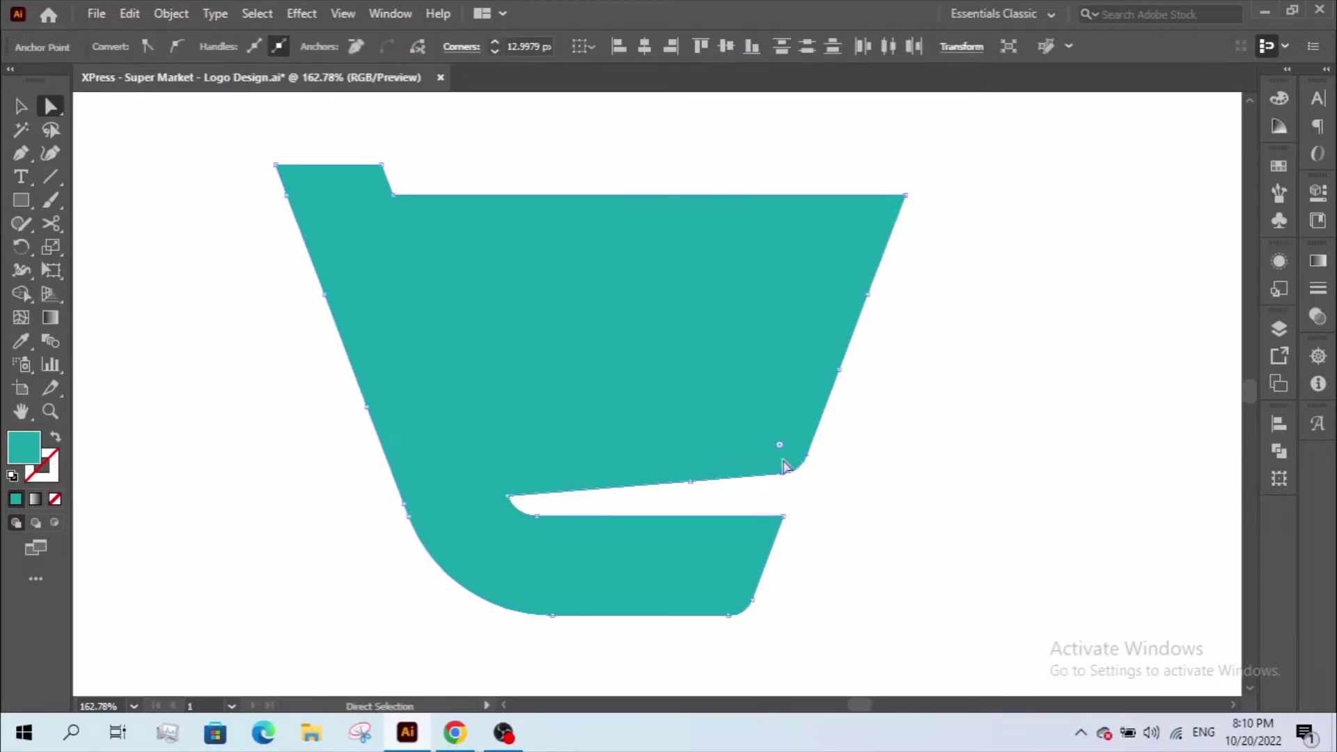
{"action": "left_click", "coordinate": [864, 545]}
{"action": "mouse_move", "coordinate": [822, 549]}
{"action": "left_mouse_down"}
{"action": "mouse_move", "coordinate": [815, 562]}
{"action": "mouse_move", "coordinate": [801, 538]}
{"action": "left_mouse_up"}
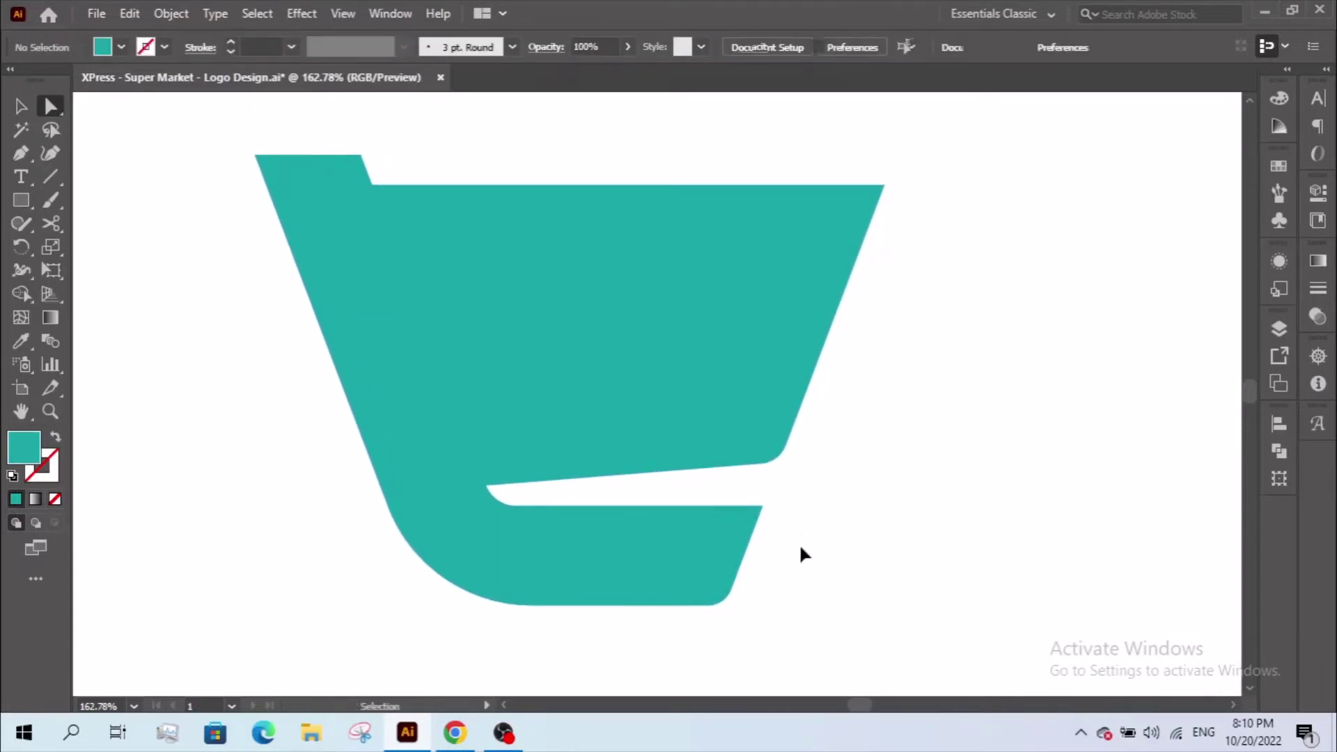
Undo the cart body's recent corner roundings and round the slot's lower inner corner with a radius of about 14 px
{"action": "key", "text": "ctrl+z"}
{"action": "key", "text": "ctrl+z"}
{"action": "key", "text": "ctrl+z"}
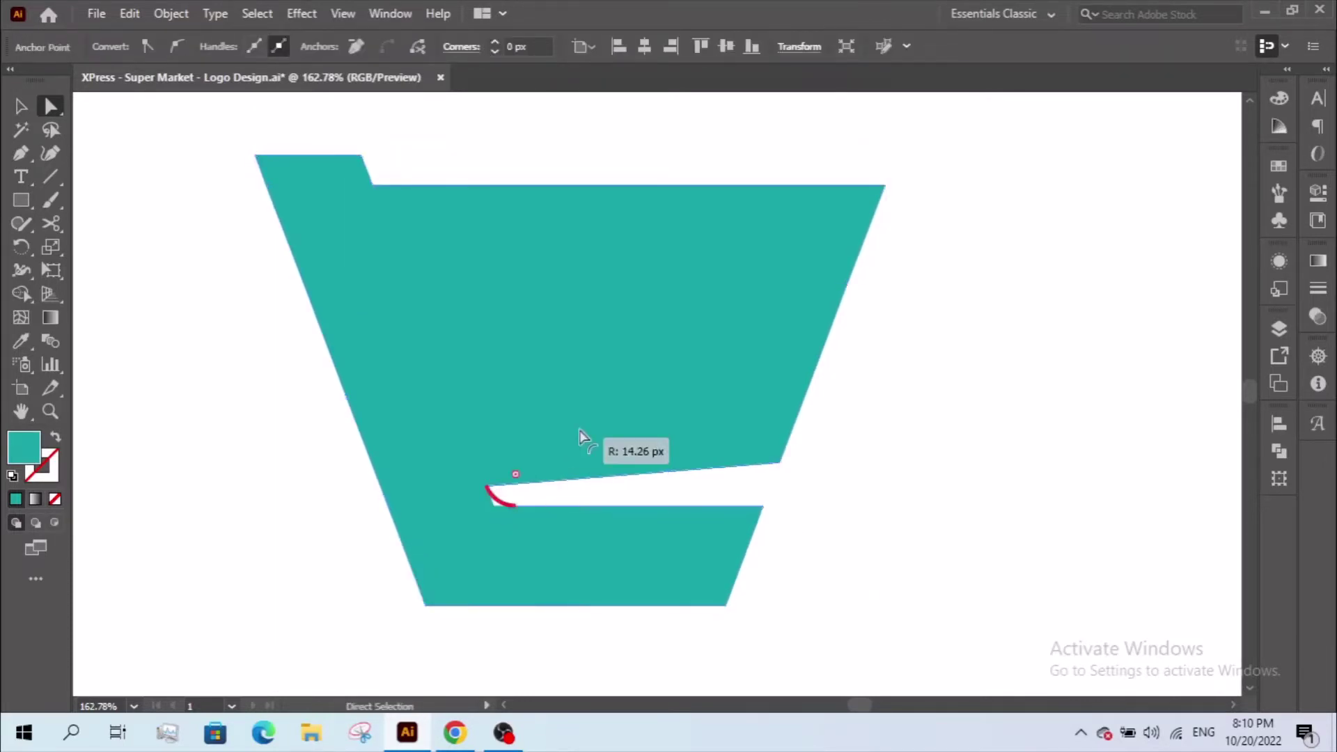
{"action": "left_click_drag", "start_coordinate": [580, 431], "coordinate": [588, 424]}
Give the cart body's bottom-left corner a large, sweeping radius and round its bottom-right corner by about 14 px
{"action": "left_click", "coordinate": [409, 626]}
{"action": "left_click", "coordinate": [425, 606]}
{"action": "left_click_drag", "start_coordinate": [438, 589], "coordinate": [668, 376]}
{"action": "left_click", "coordinate": [725, 605]}
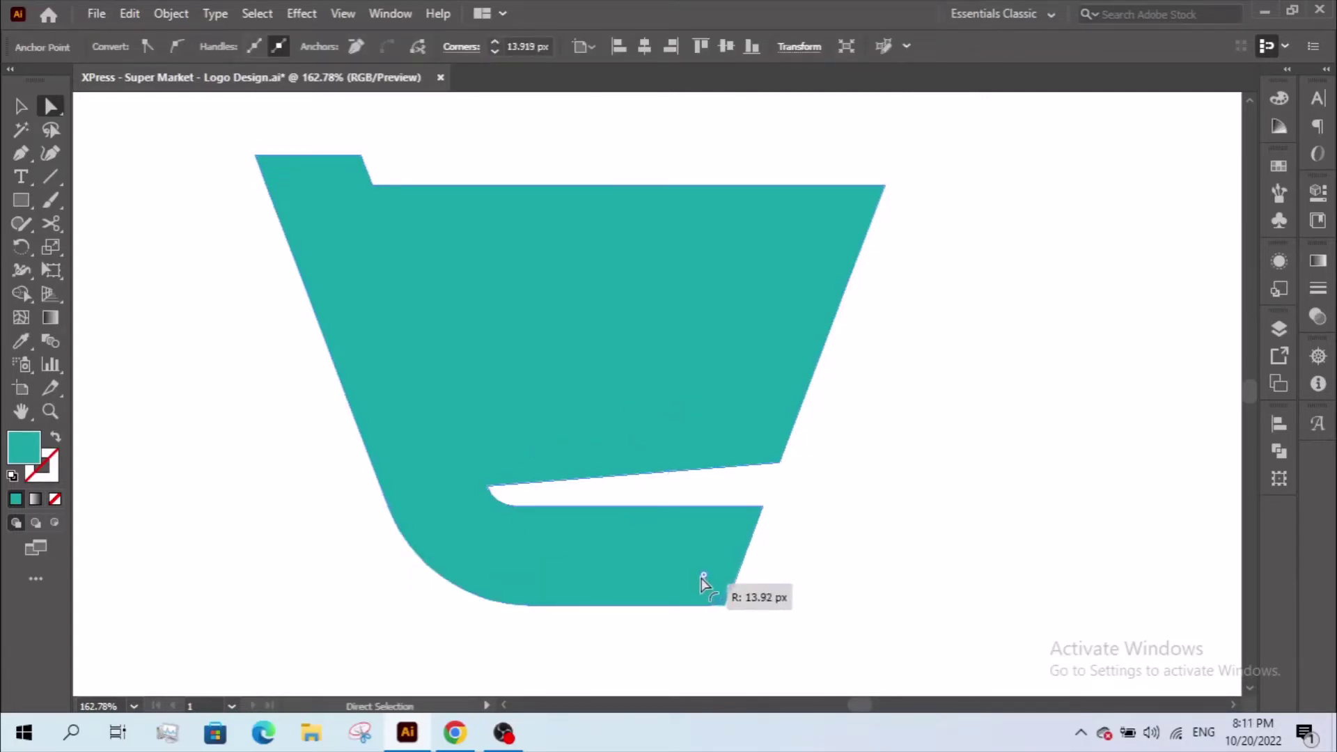
{"action": "left_click_drag", "start_coordinate": [701, 582], "coordinate": [702, 583]}
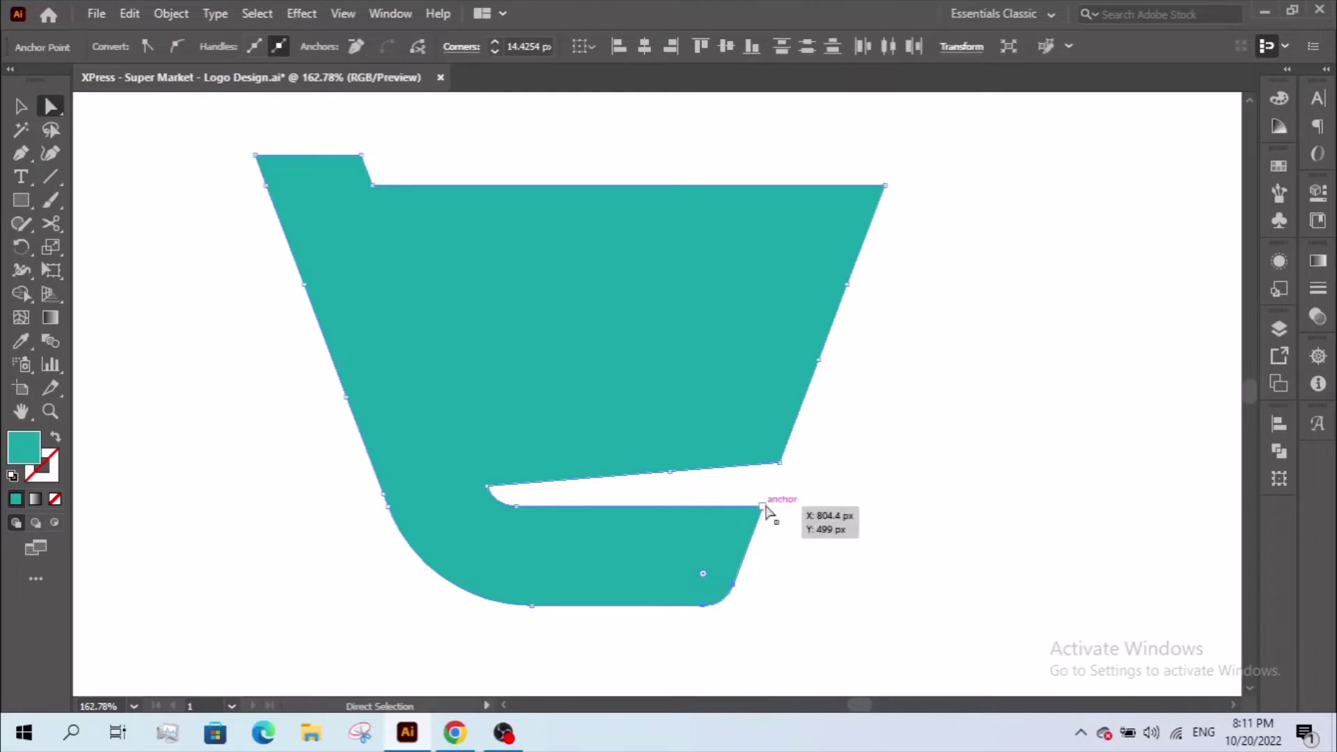
Round the cart body's right corner just above the slot opening with a radius of about 15 px
{"action": "left_click", "coordinate": [778, 462]}
{"action": "left_click_drag", "start_coordinate": [757, 439], "coordinate": [751, 431]}
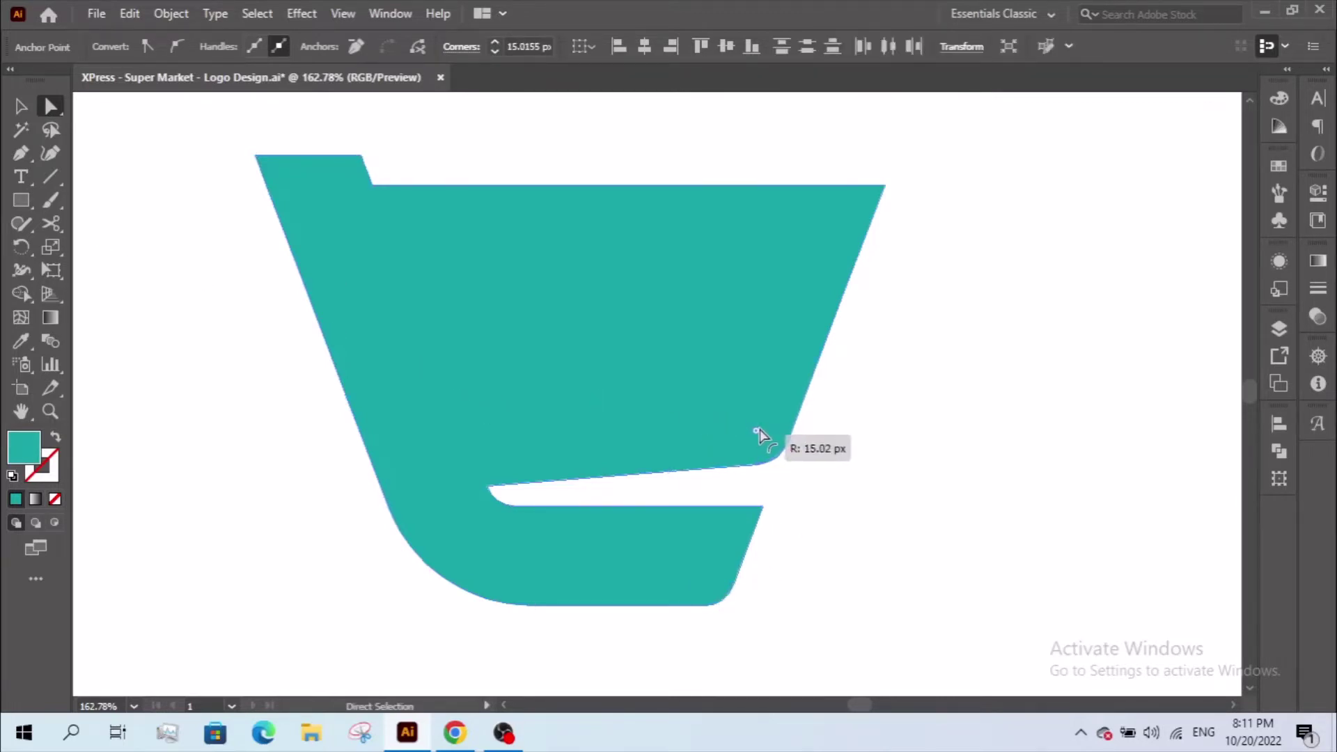
{"action": "left_click", "coordinate": [20, 107]}
{"action": "left_click", "coordinate": [216, 361]}
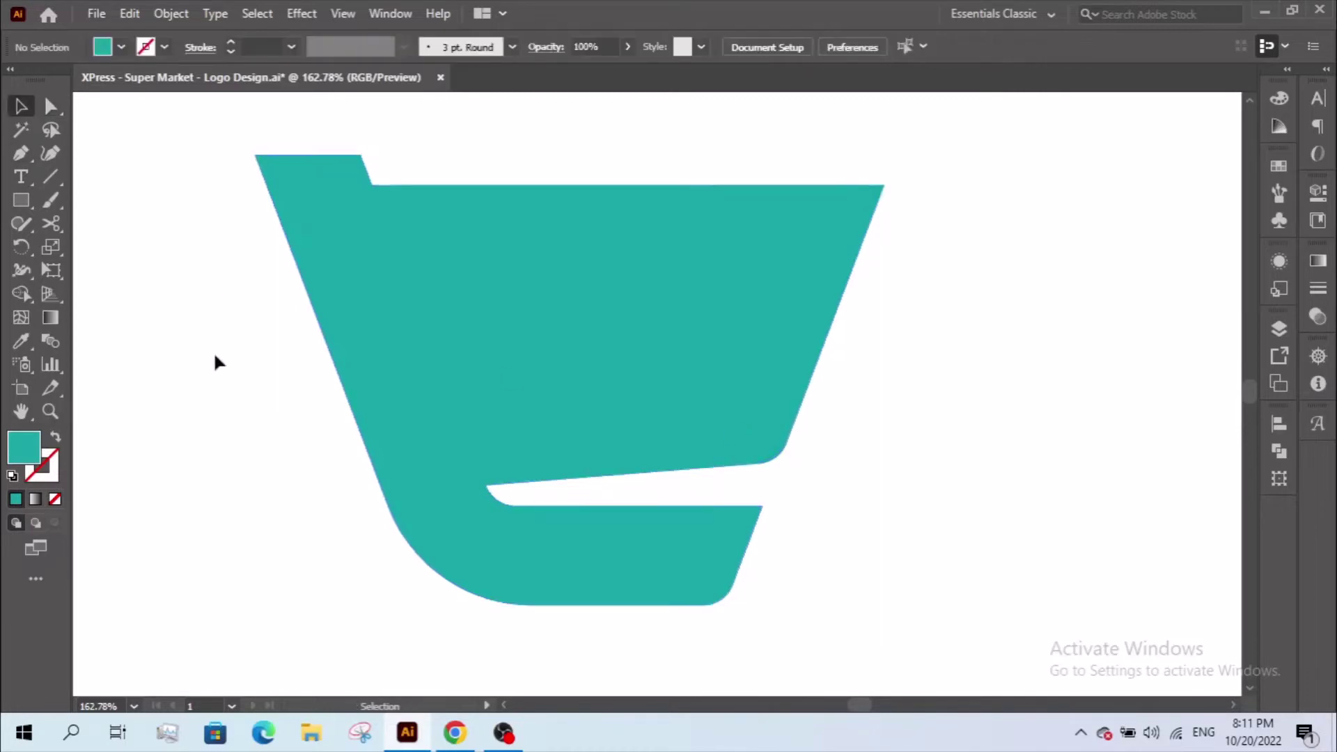
Switch the cart body to an unfilled teal outline and delete the redundant anchor points along its straight edges
{"action": "left_click", "coordinate": [449, 349]}
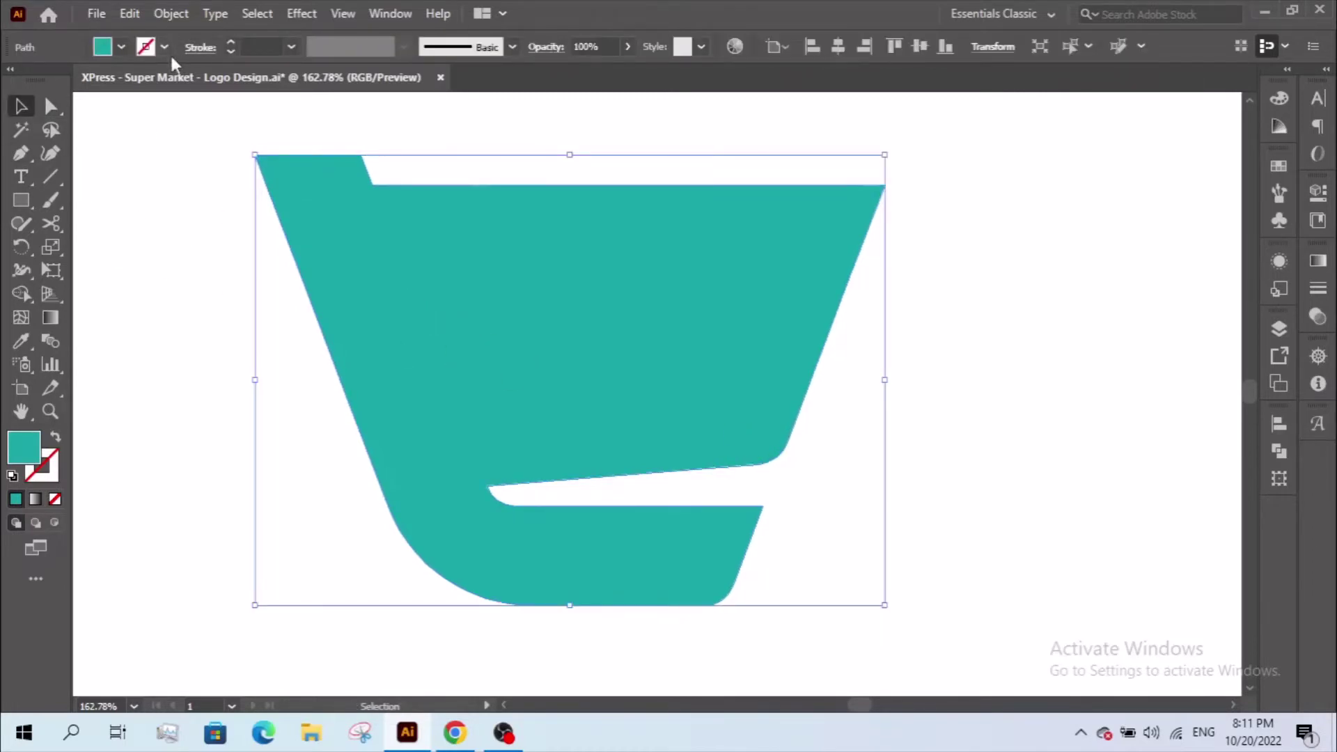
{"action": "left_click", "coordinate": [54, 437]}
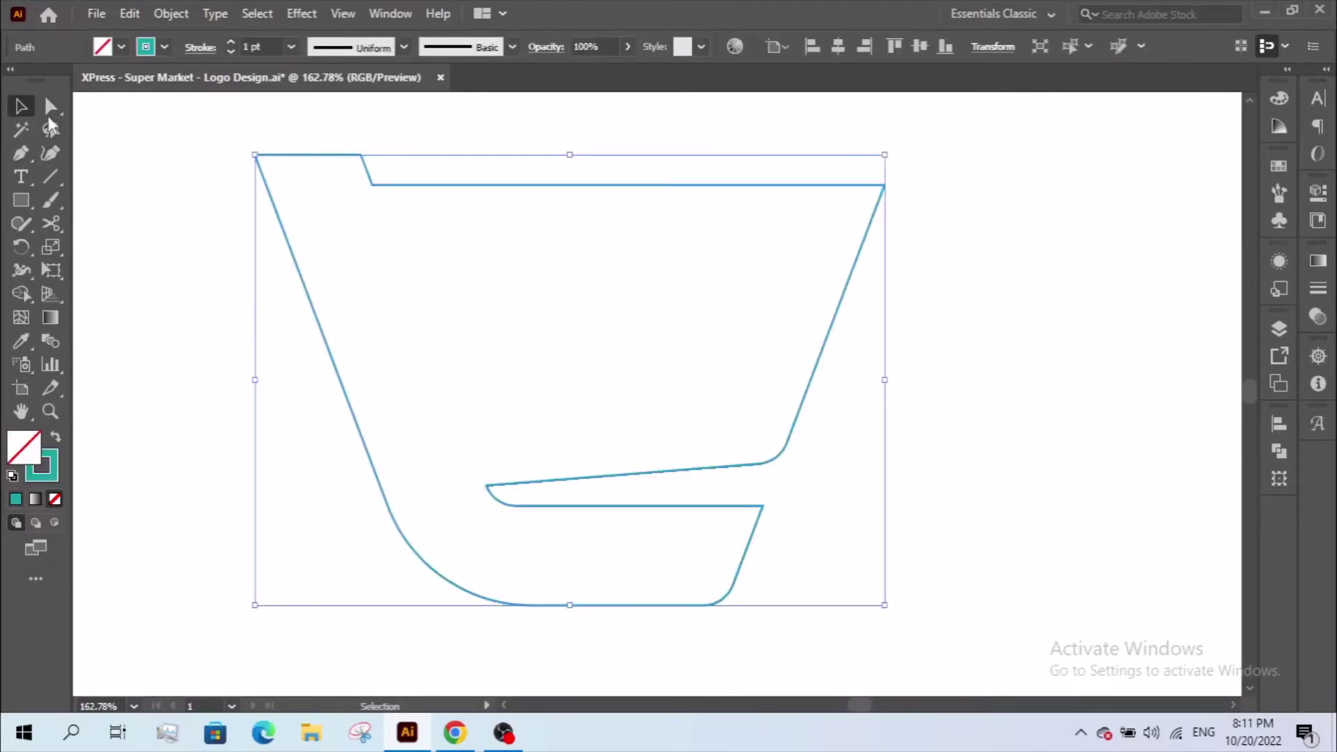
{"action": "left_click", "coordinate": [20, 153]}
{"action": "left_click", "coordinate": [303, 288]}
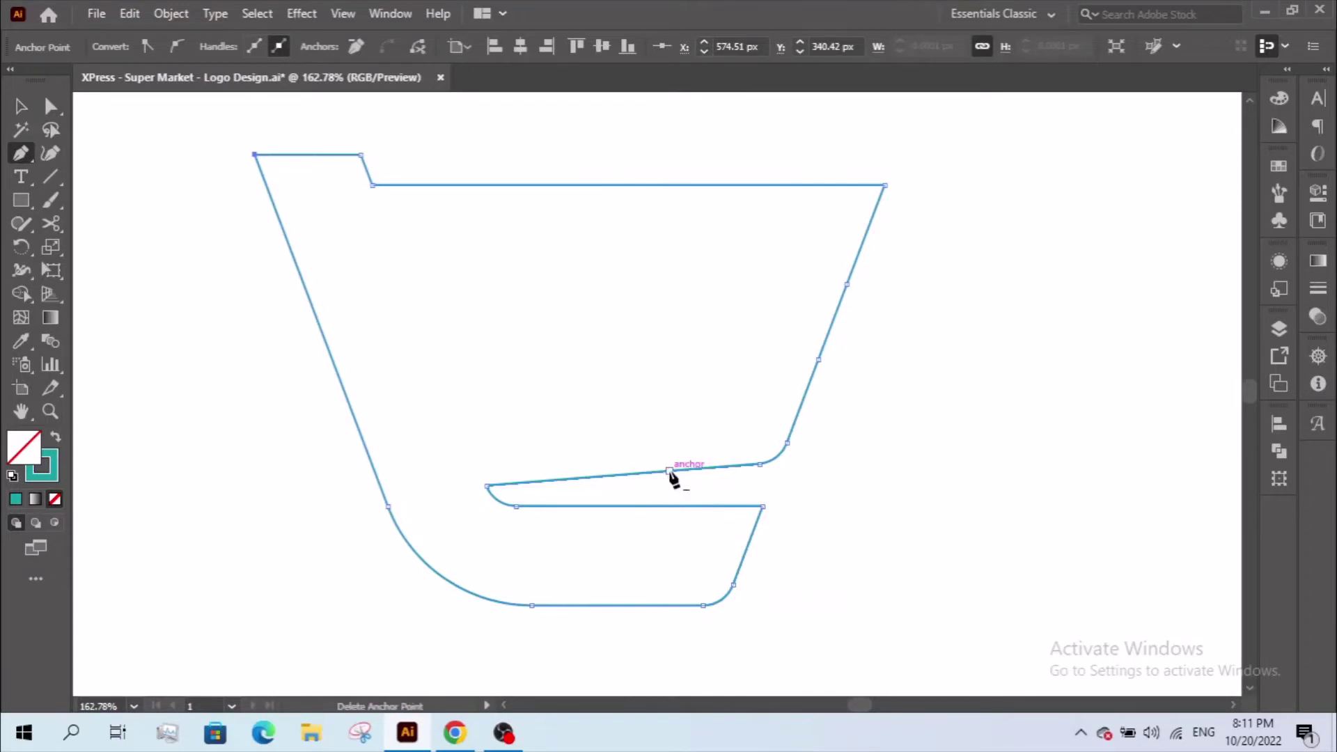
{"action": "key", "text": "v"}
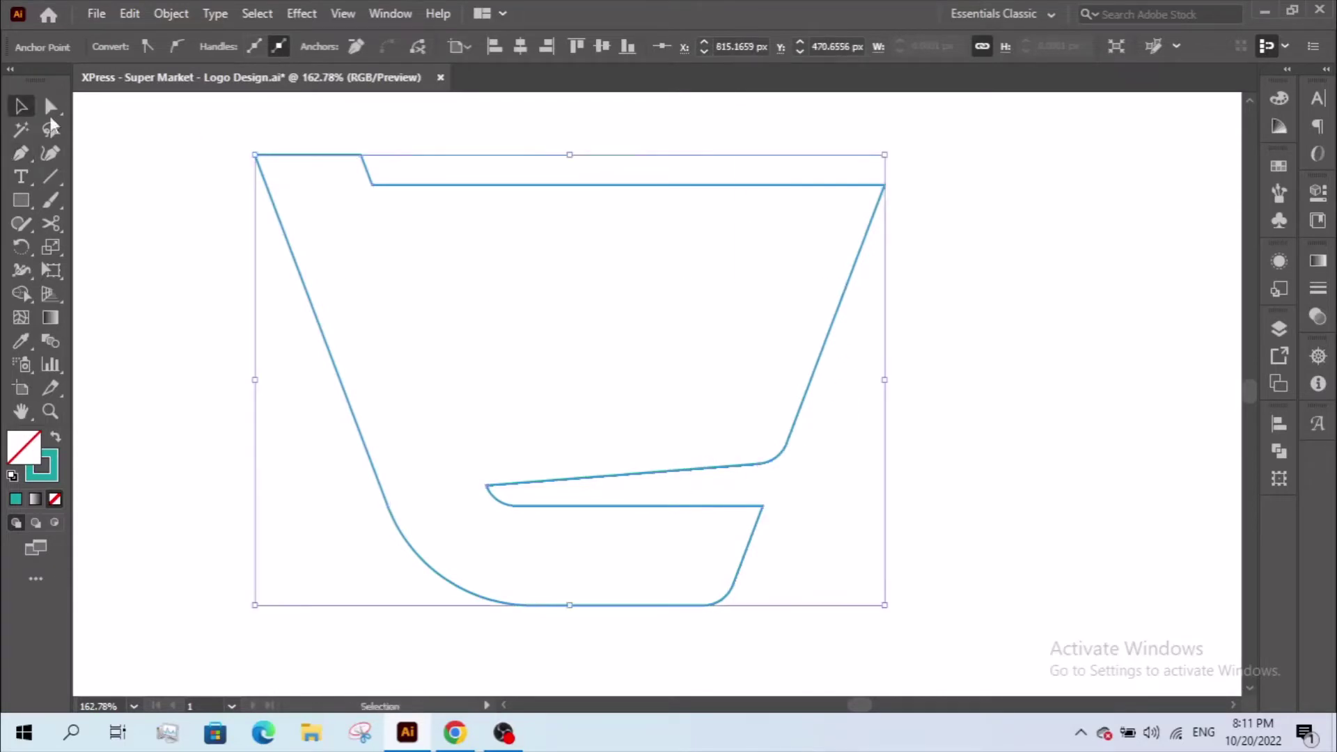
Swap the cart body's stroke back to a solid teal fill and deselect it
{"action": "left_click", "coordinate": [549, 421]}
{"action": "left_click", "coordinate": [502, 494]}
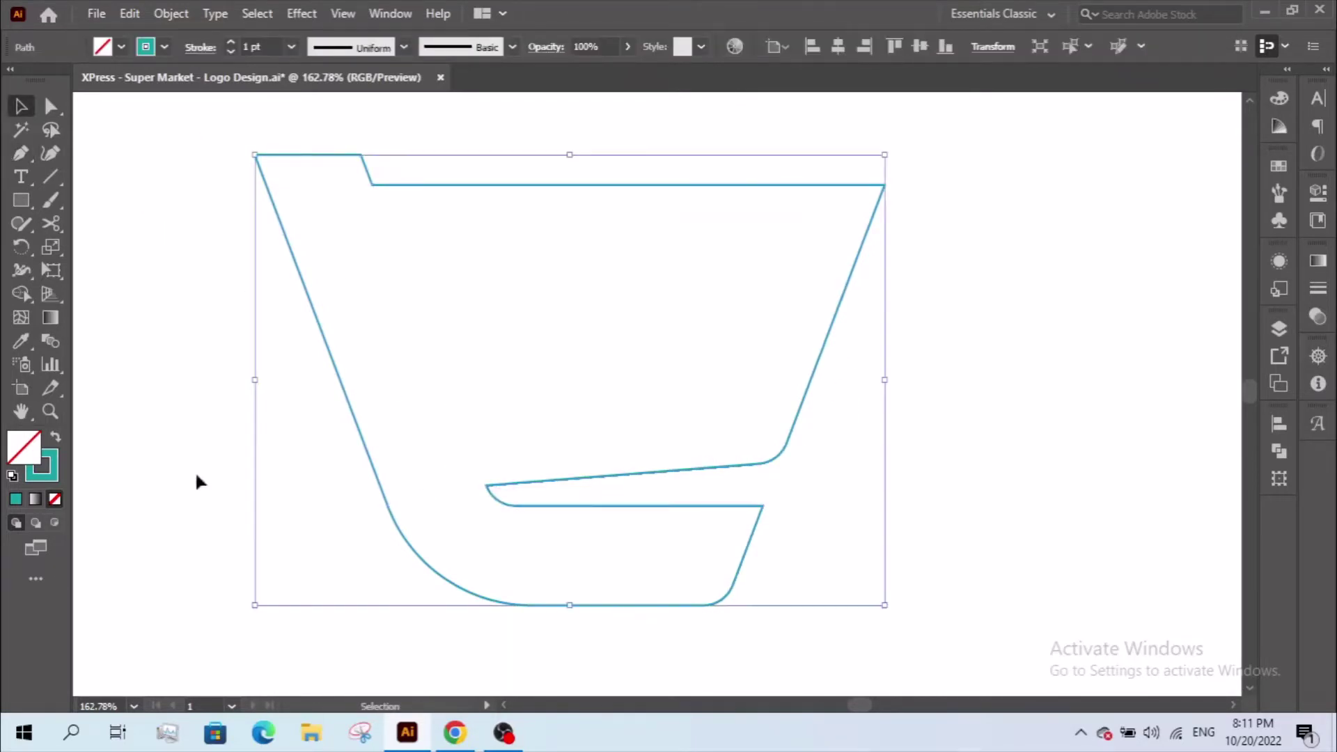
{"action": "left_click", "coordinate": [55, 437]}
{"action": "left_click", "coordinate": [209, 432]}
Draw a curved diagonal path from above the cart's top edge down past the slot's open right end
{"action": "key", "text": "z"}
{"action": "left_click", "coordinate": [421, 412], "text": "alt"}
{"action": "left_click_drag", "start_coordinate": [576, 386], "coordinate": [328, 419]}
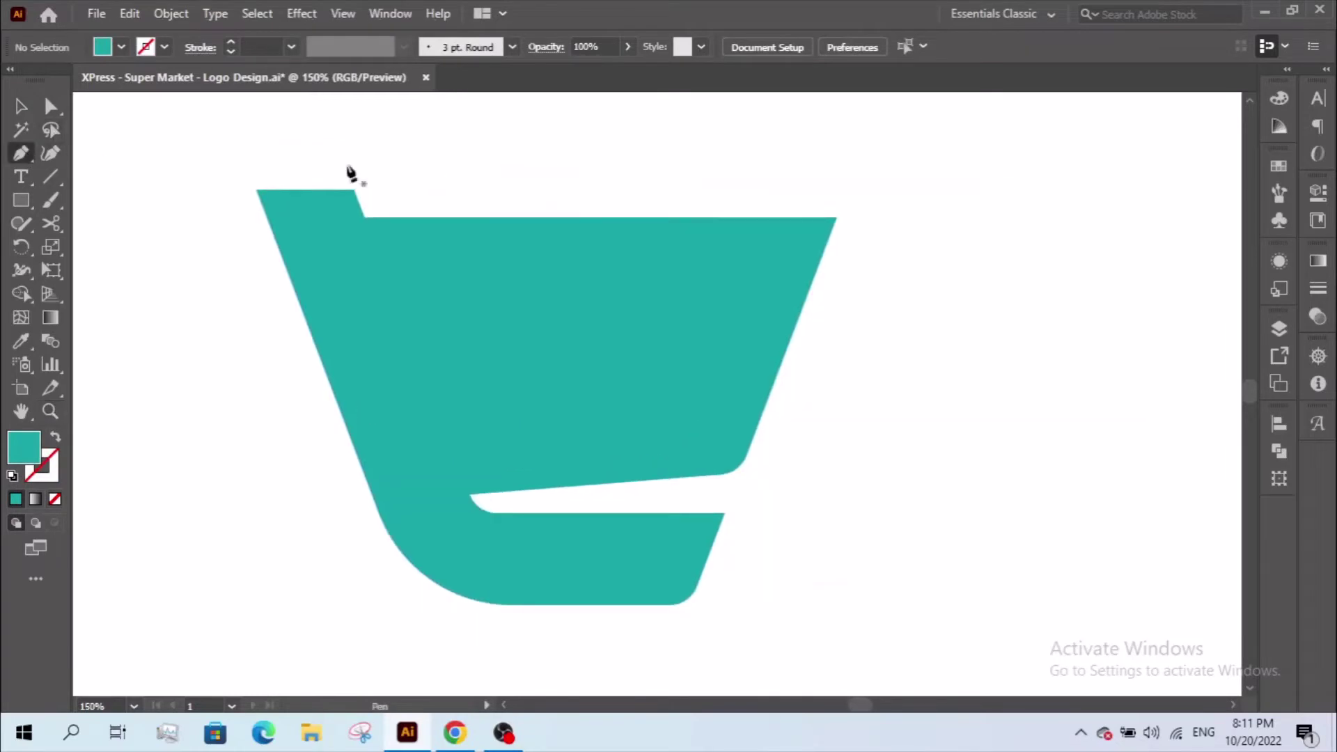
{"action": "left_click", "coordinate": [477, 198]}
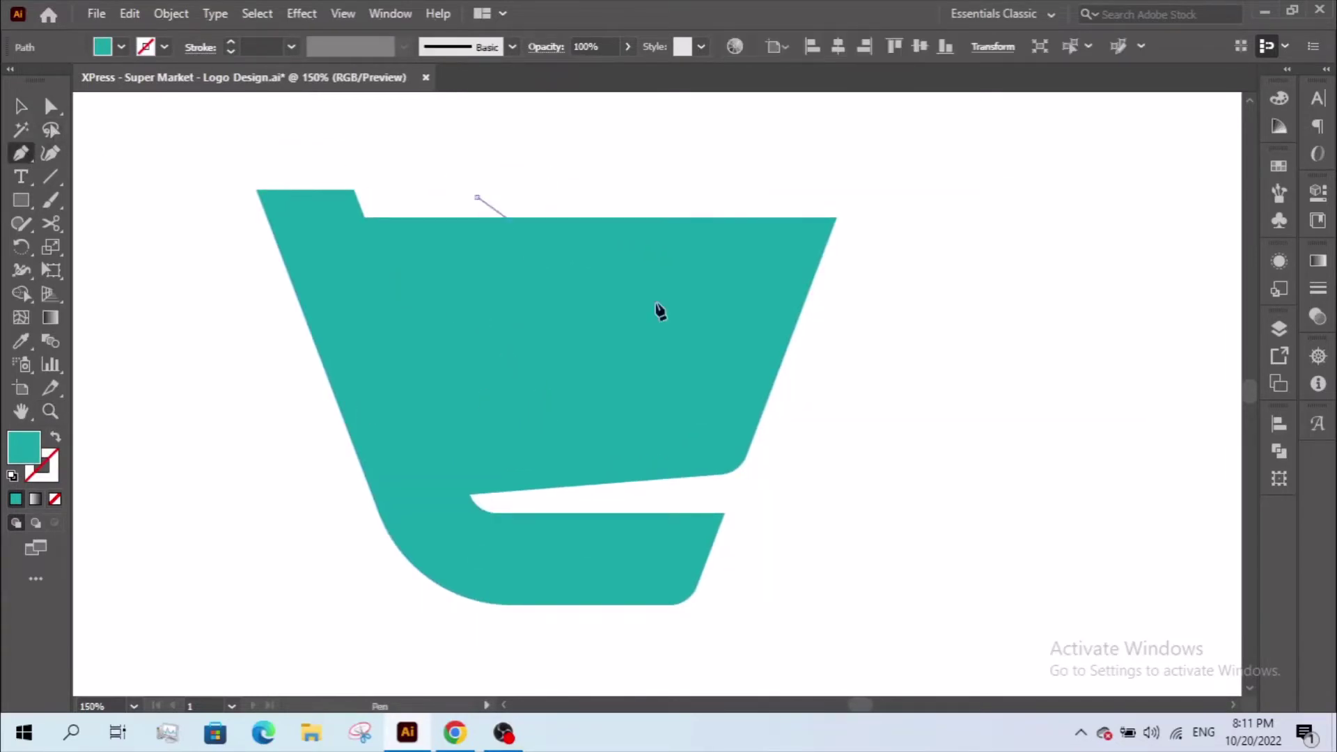
{"action": "mouse_move", "coordinate": [871, 628]}
{"action": "left_mouse_down"}
{"action": "mouse_move", "coordinate": [888, 612]}
{"action": "mouse_move", "coordinate": [880, 629]}
{"action": "left_mouse_up"}
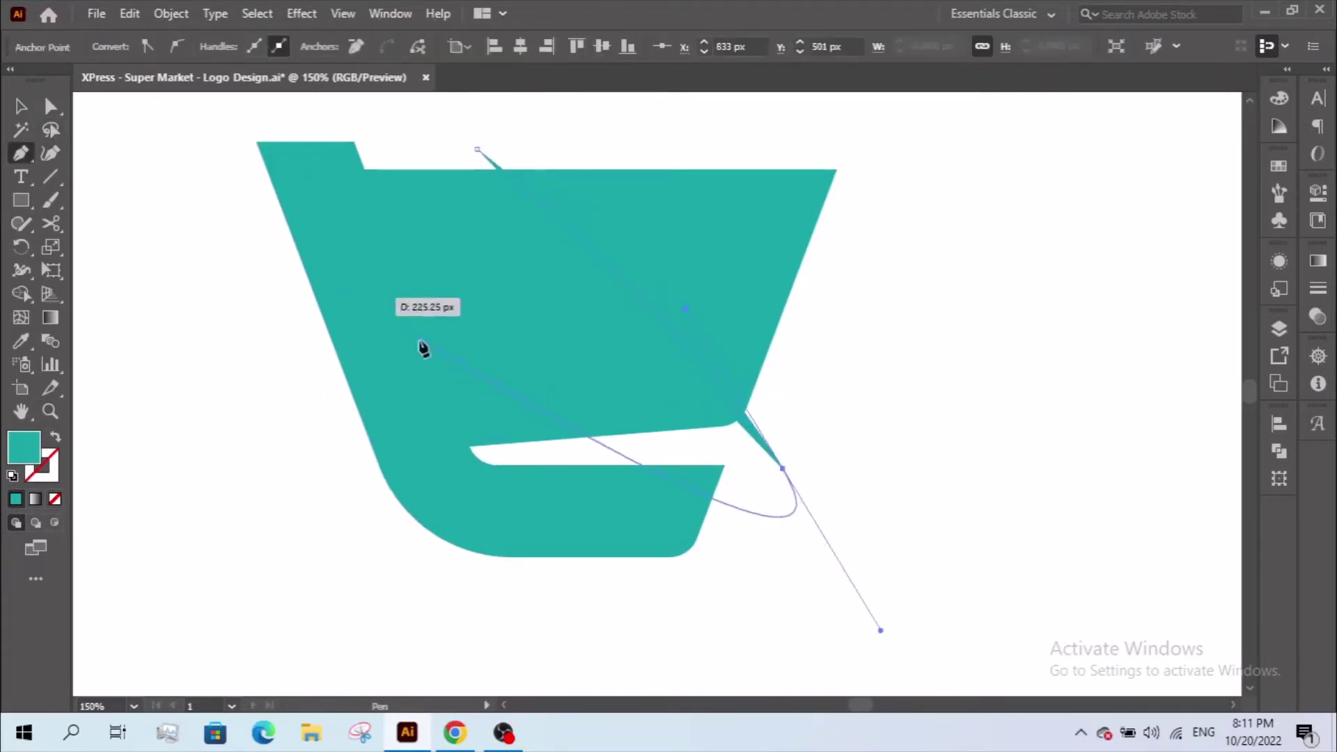
{"action": "left_click", "coordinate": [22, 106]}
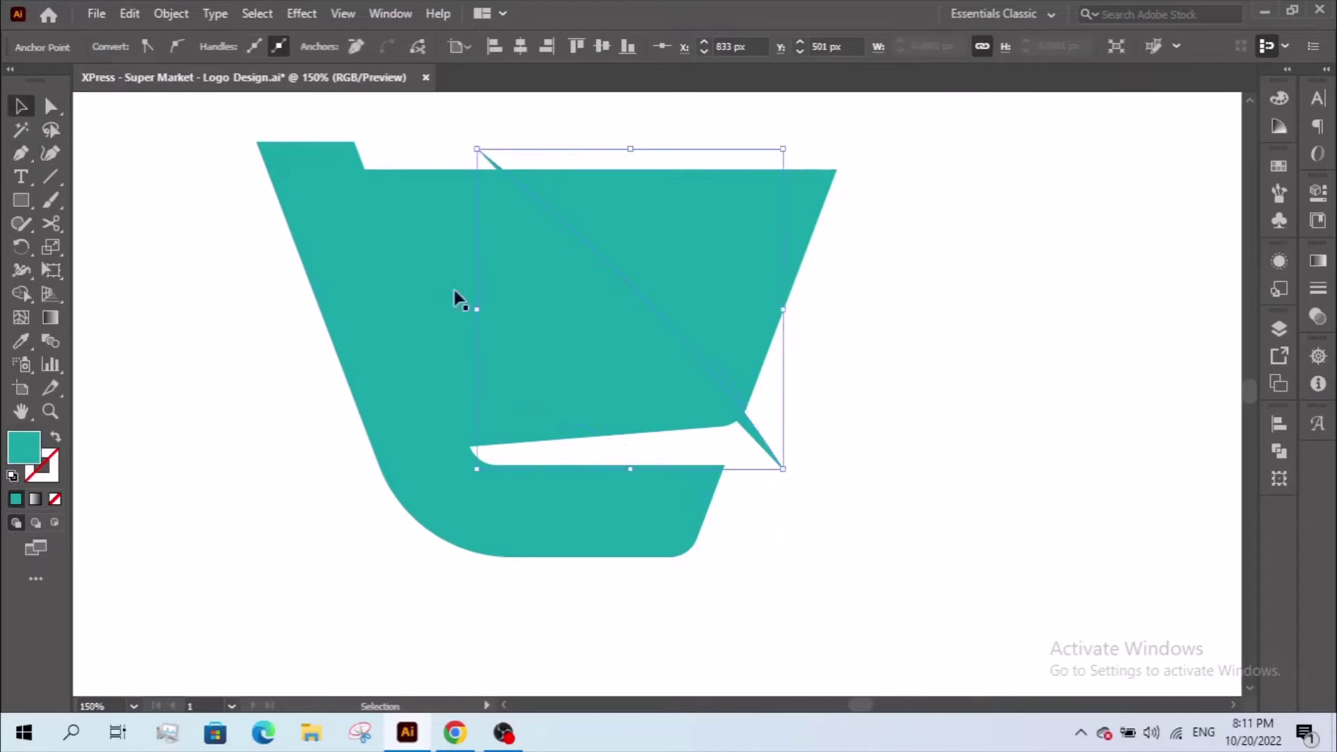
Give the curved diagonal path no fill and a white FFFFFF stroke with a weight of 20 pt
{"action": "double_click", "coordinate": [21, 451]}
{"action": "left_click_drag", "start_coordinate": [160, 236], "coordinate": [193, 188]}
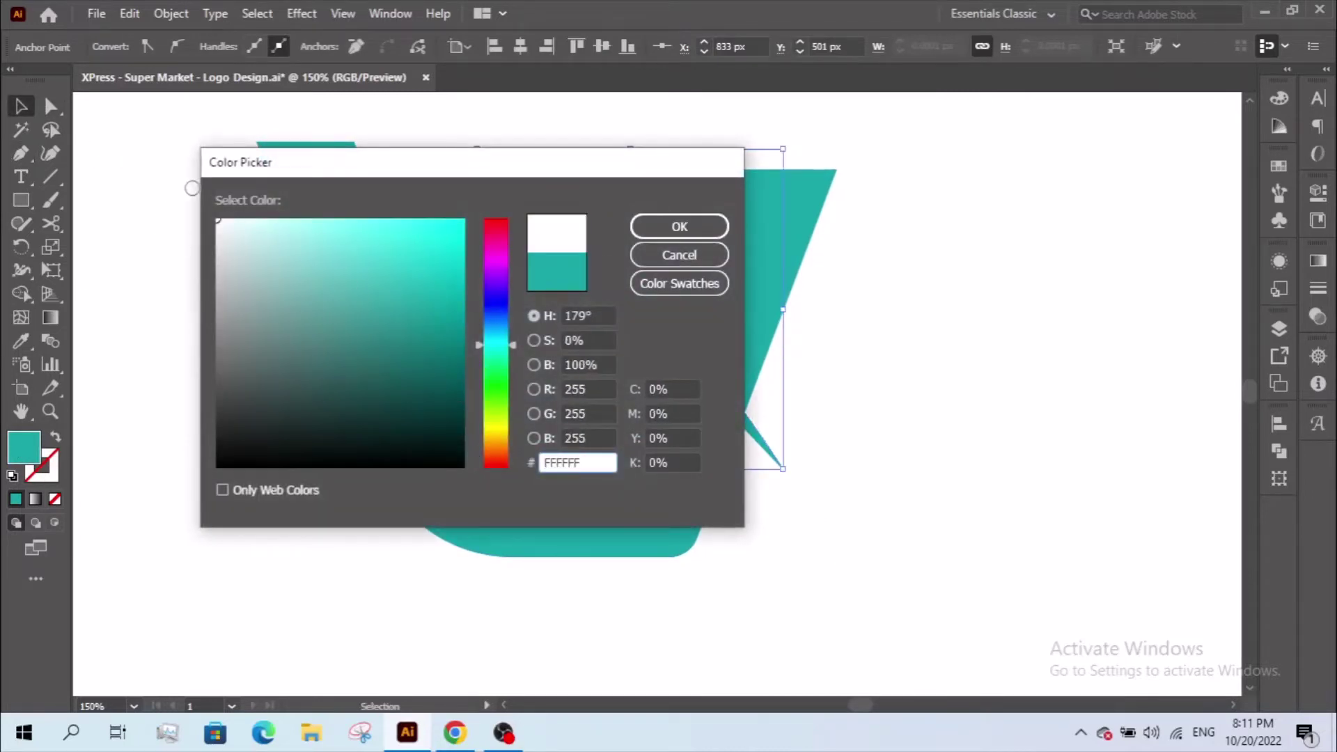
{"action": "left_click", "coordinate": [692, 227]}
{"action": "left_click", "coordinate": [56, 437]}
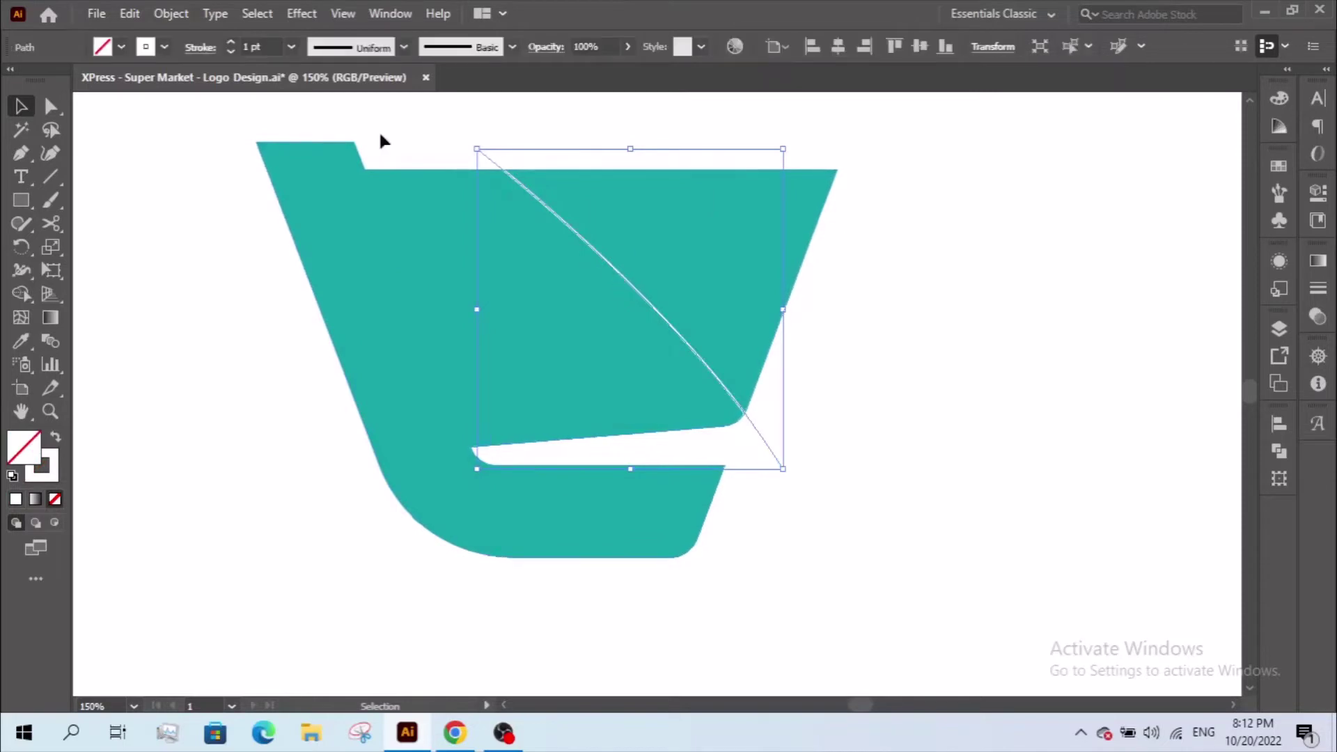
{"action": "left_click", "coordinate": [232, 43]}
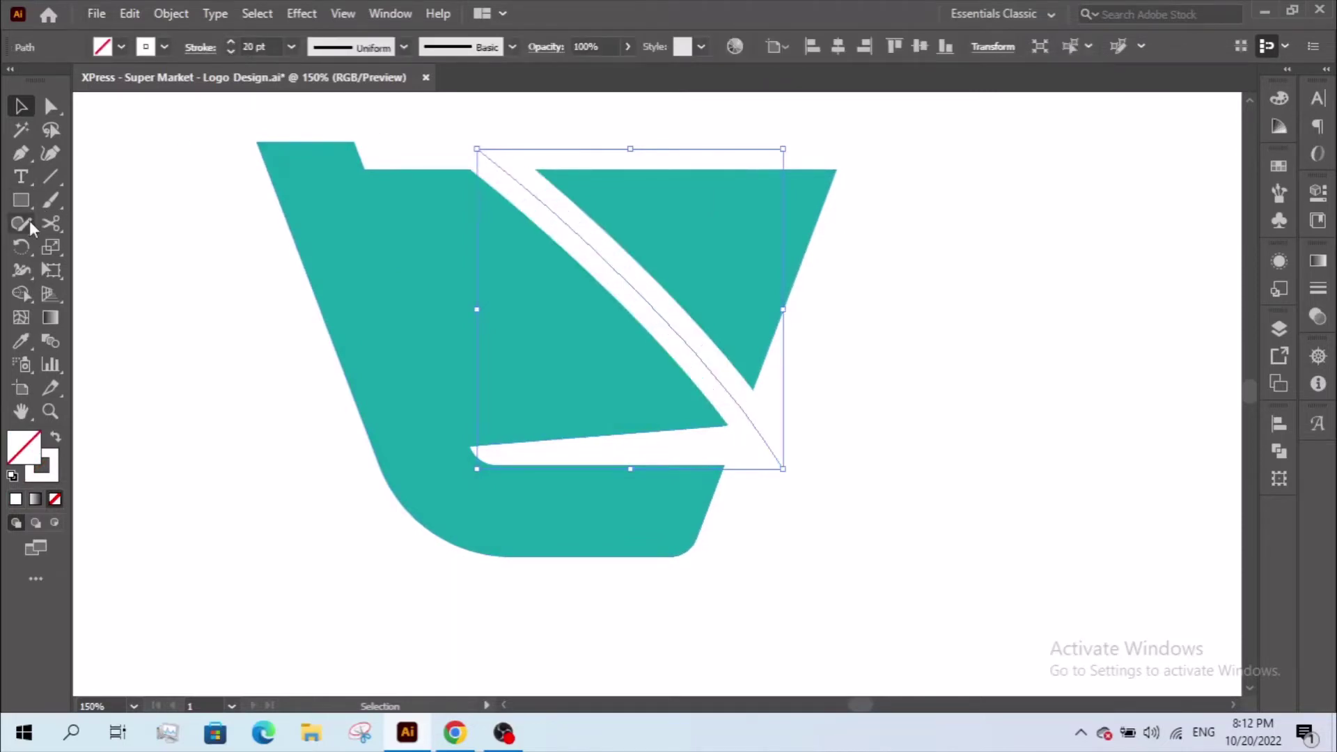
Taper the white stroke with the Width tool, narrowing its upper end and widening its lower end to about 38 px
{"action": "left_click", "coordinate": [22, 270]}
{"action": "left_click_drag", "start_coordinate": [476, 145], "coordinate": [486, 149]}
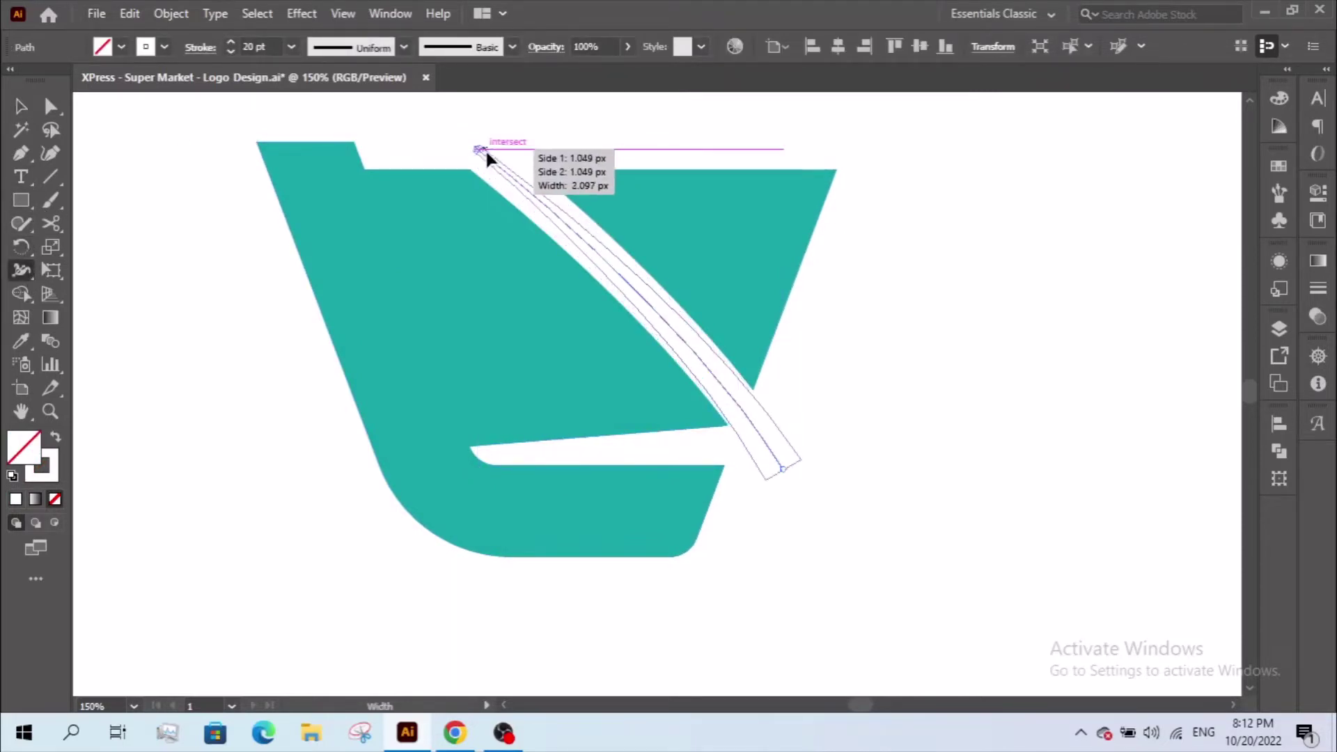
{"action": "left_click_drag", "start_coordinate": [793, 470], "coordinate": [819, 451]}
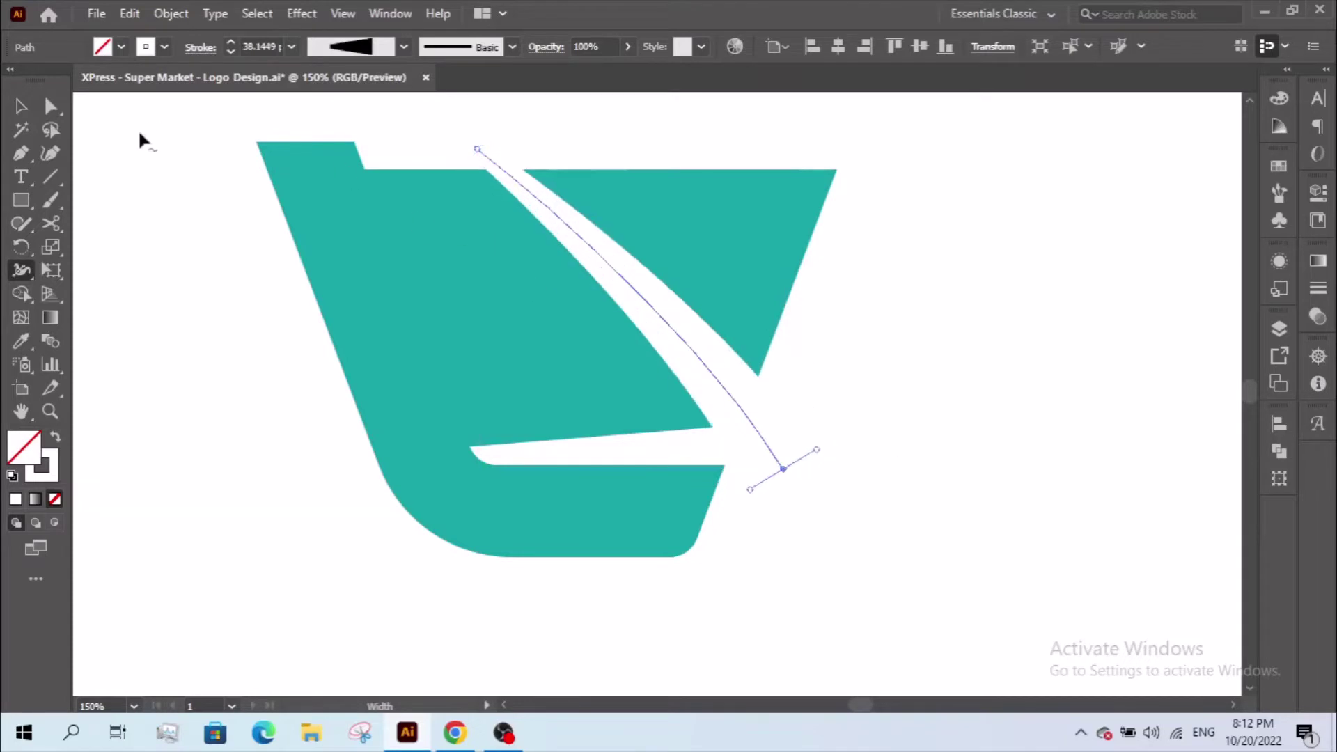
Move the white stroke's upper end to about X 607, Y 325 px and its lower end to about X 820, Y 501 px
{"action": "left_click_drag", "start_coordinate": [476, 148], "coordinate": [322, 112]}
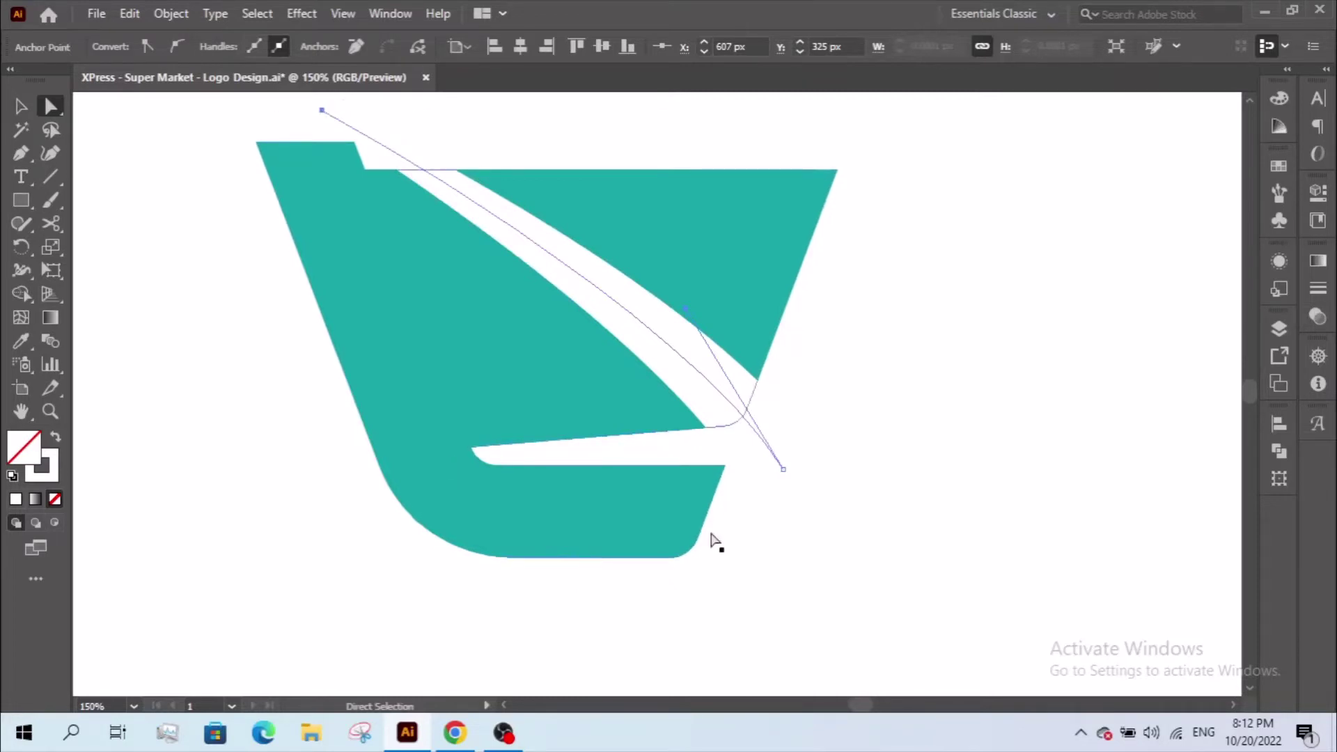
{"action": "left_click_drag", "start_coordinate": [785, 472], "coordinate": [759, 476]}
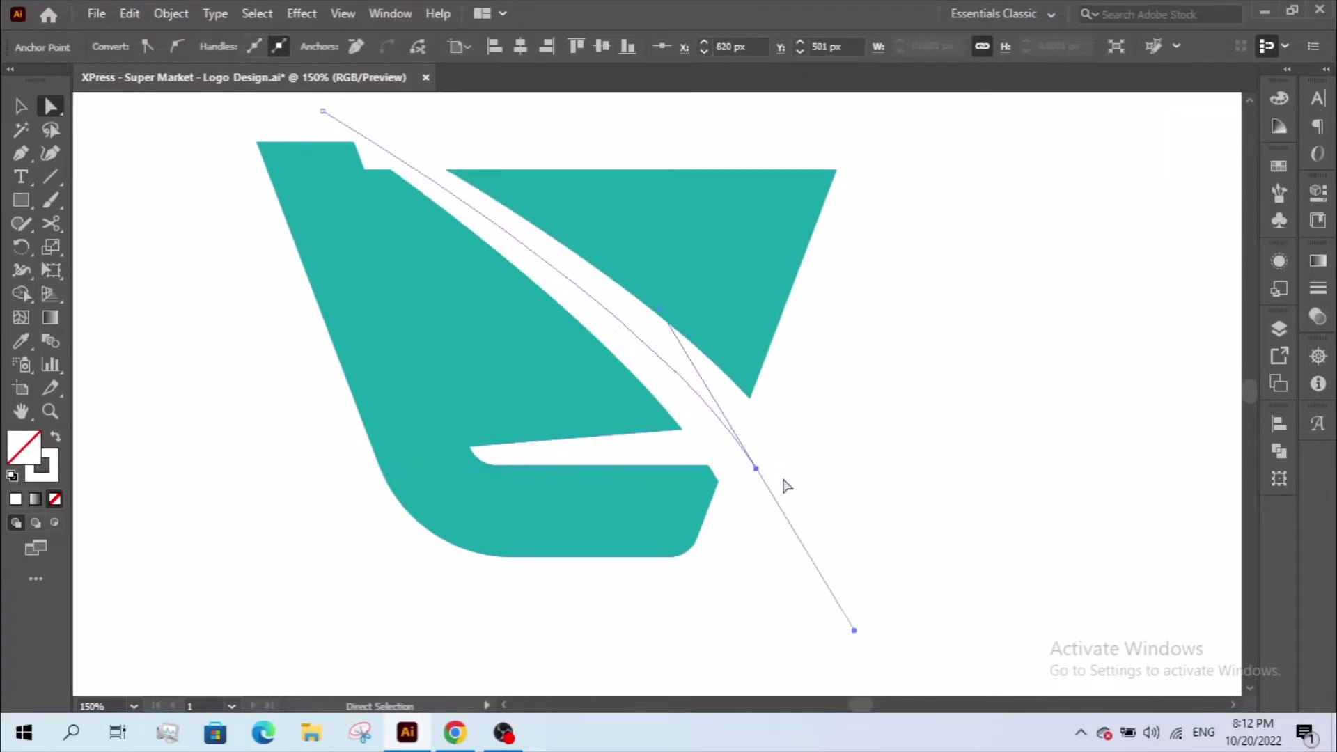
{"action": "key", "text": "v"}
{"action": "left_click", "coordinate": [642, 342]}
{"action": "left_click", "coordinate": [787, 422]}
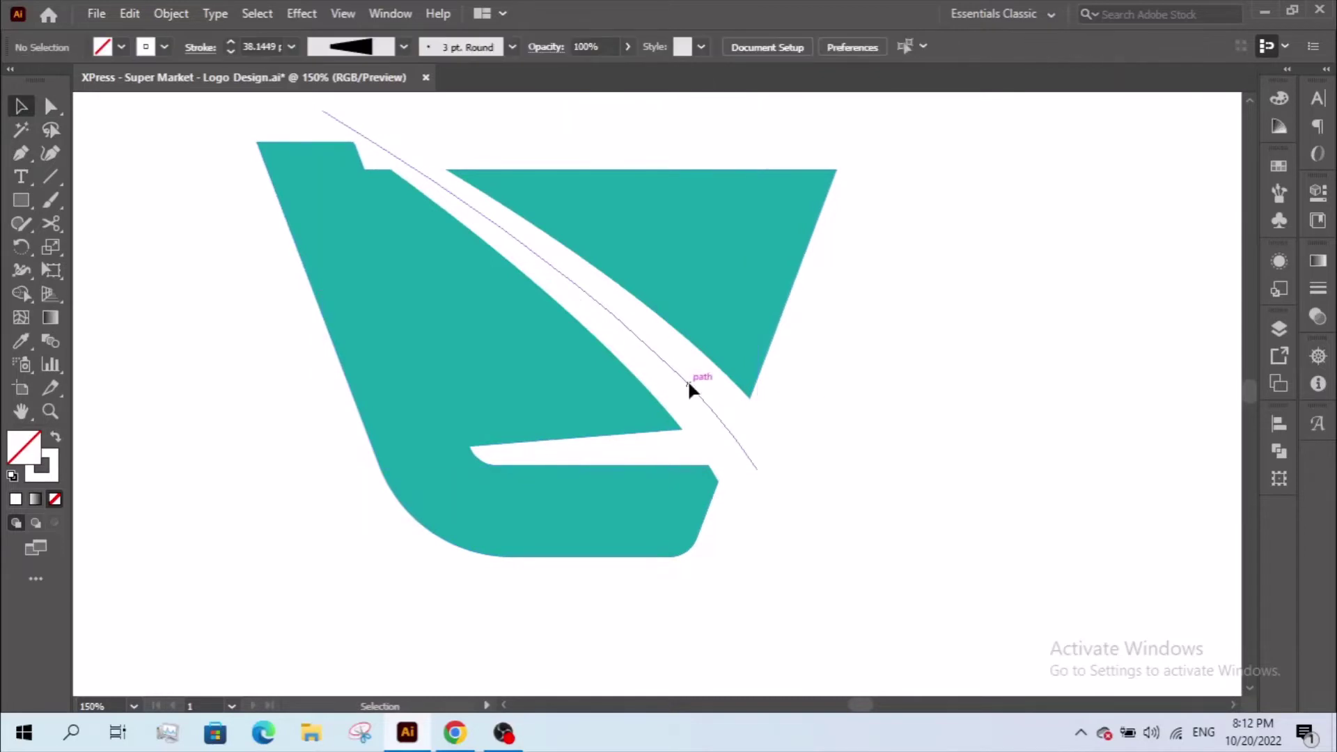
Copy the tapered white stroke, paste it in back at the same position, and bring the copy to the front
{"action": "left_click", "coordinate": [688, 380]}
{"action": "key", "text": "ctrl+c"}
{"action": "left_click", "coordinate": [141, 16]}
{"action": "left_click", "coordinate": [161, 107]}
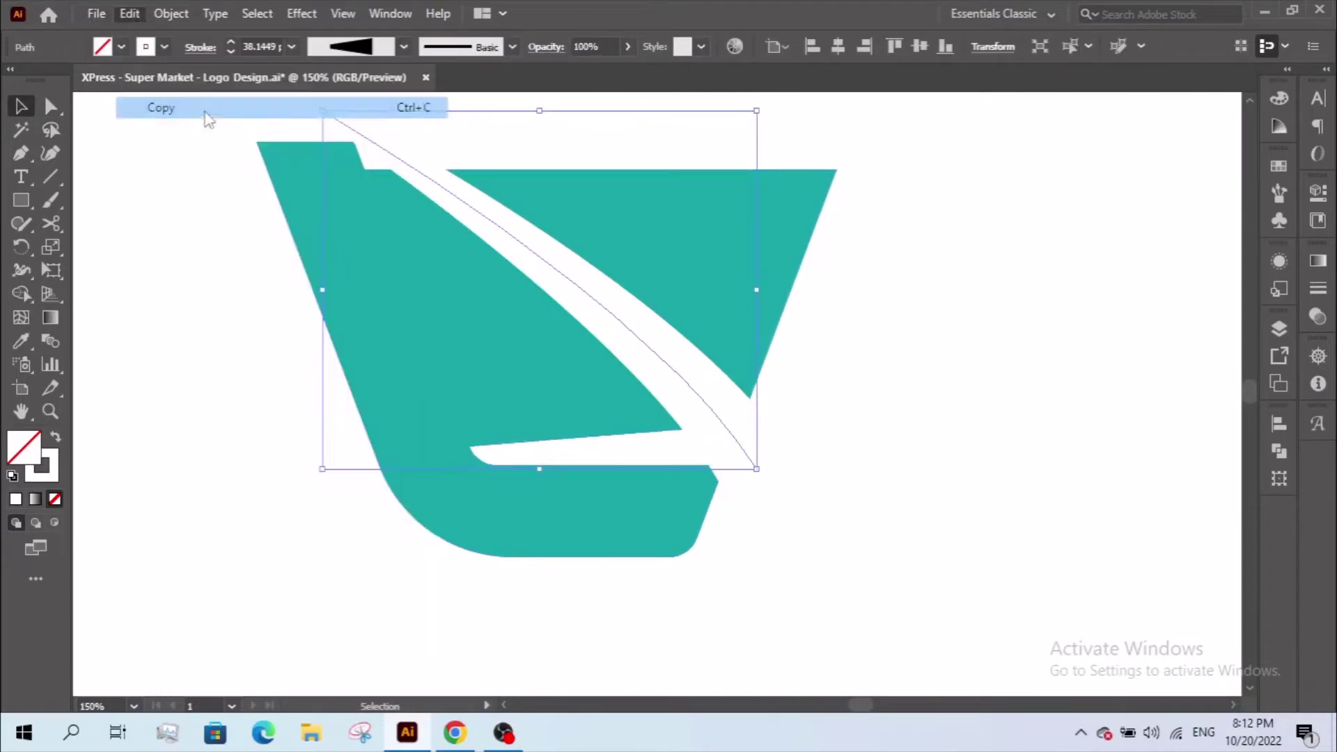
{"action": "left_click", "coordinate": [130, 14]}
{"action": "left_click", "coordinate": [209, 194]}
{"action": "right_click", "coordinate": [536, 234]}
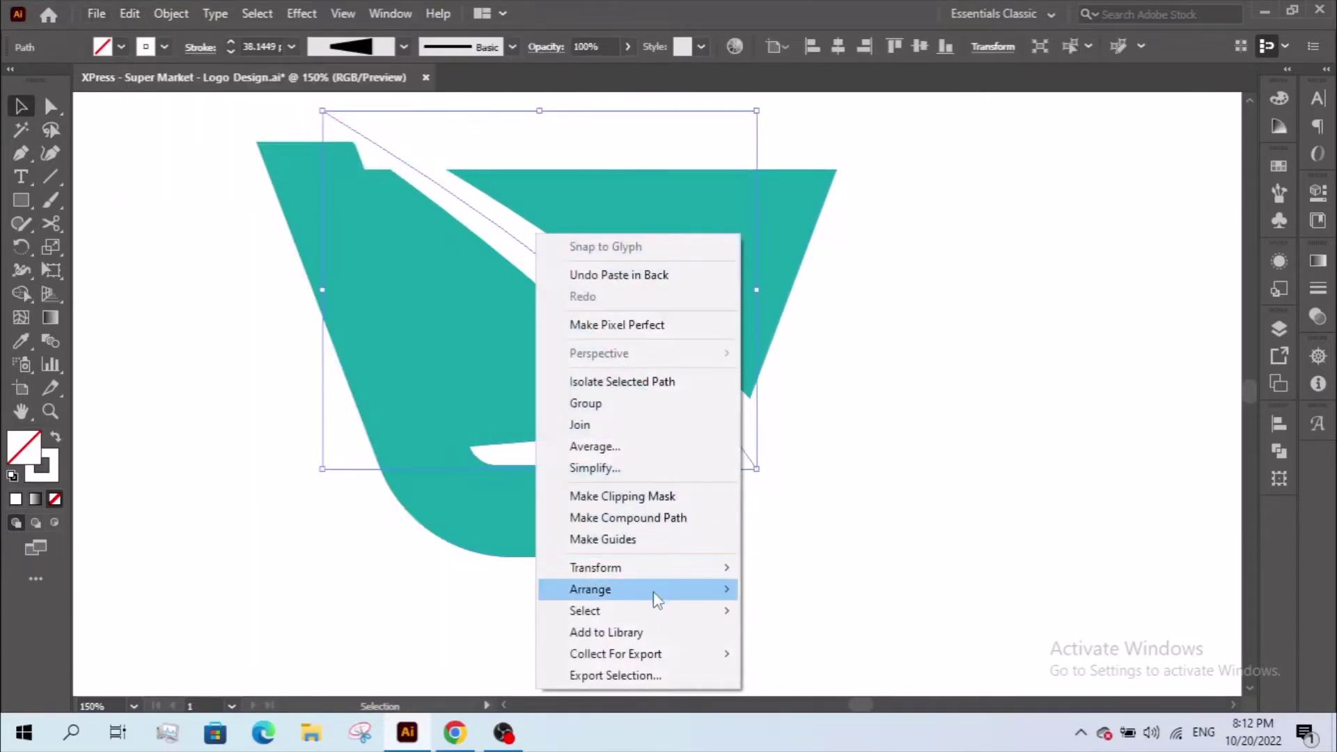
{"action": "mouse_move", "coordinate": [654, 593]}
{"action": "left_click", "coordinate": [791, 593]}
Reshape the copied stroke into the opposite diagonal, running from above the top-right edge to the bottom-left curve, to form an X
{"action": "left_click", "coordinate": [50, 106]}
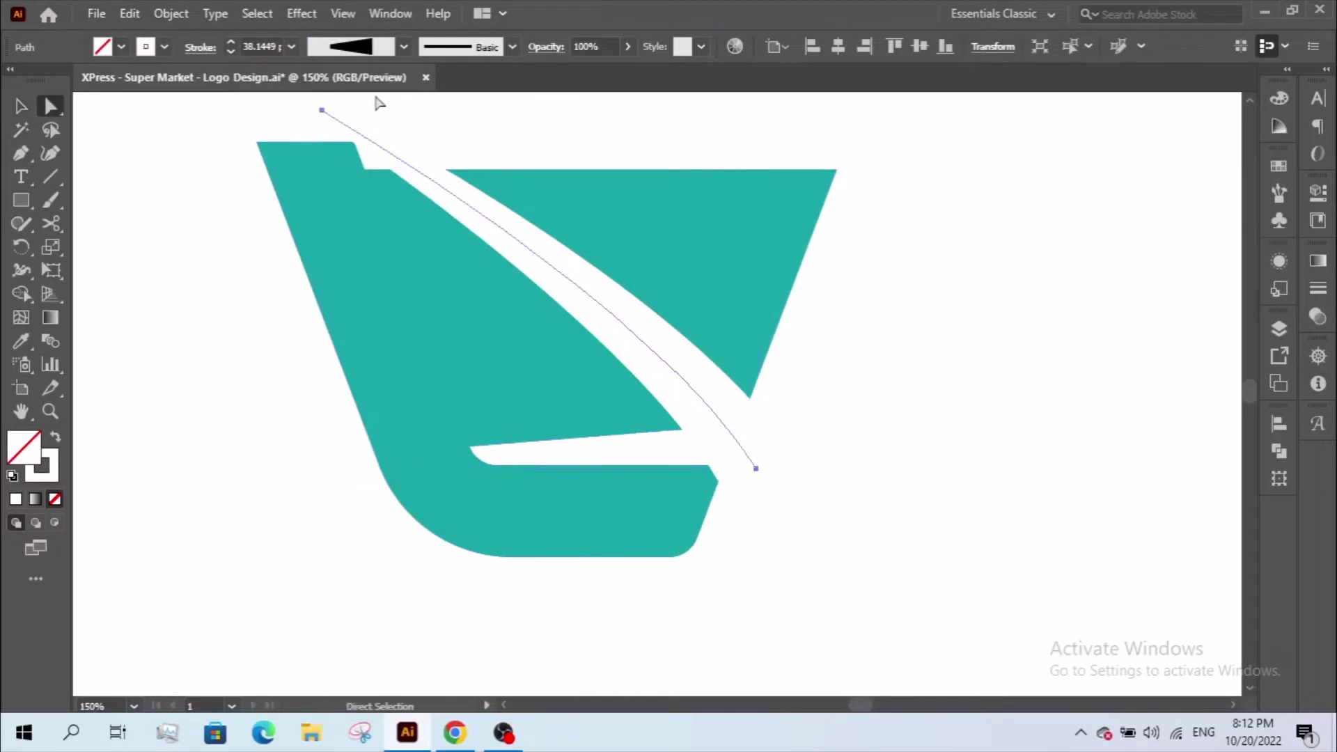
{"action": "left_click_drag", "start_coordinate": [323, 111], "coordinate": [734, 118]}
{"action": "left_click_drag", "start_coordinate": [760, 476], "coordinate": [425, 557]}
{"action": "left_click_drag", "start_coordinate": [329, 394], "coordinate": [420, 352]}
{"action": "left_click_drag", "start_coordinate": [425, 556], "coordinate": [383, 549]}
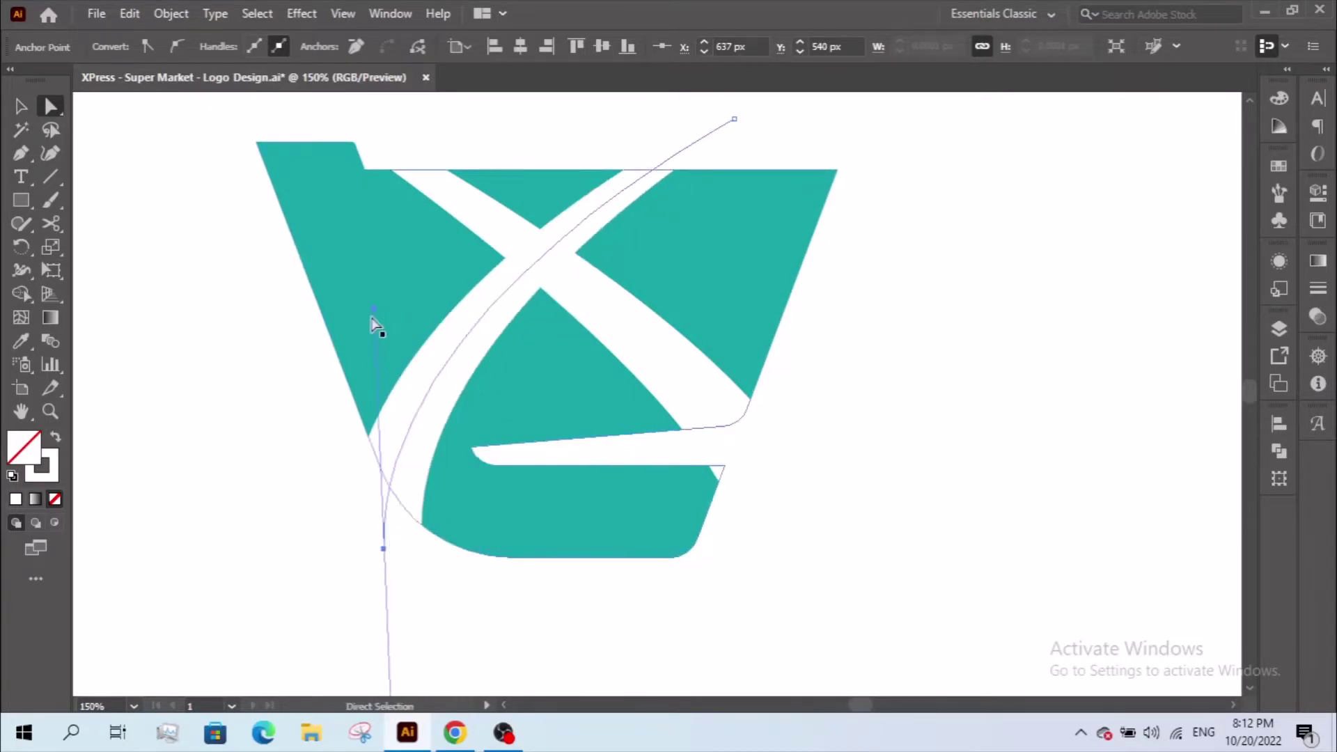
Undo the latest shape adjustments to the second diagonal stroke
{"action": "key", "text": "ctrl+z"}
{"action": "key", "text": "ctrl+z"}
{"action": "key", "text": "ctrl+z"}
{"action": "key", "text": "ctrl+z"}
{"action": "key", "text": "ctrl+z"}
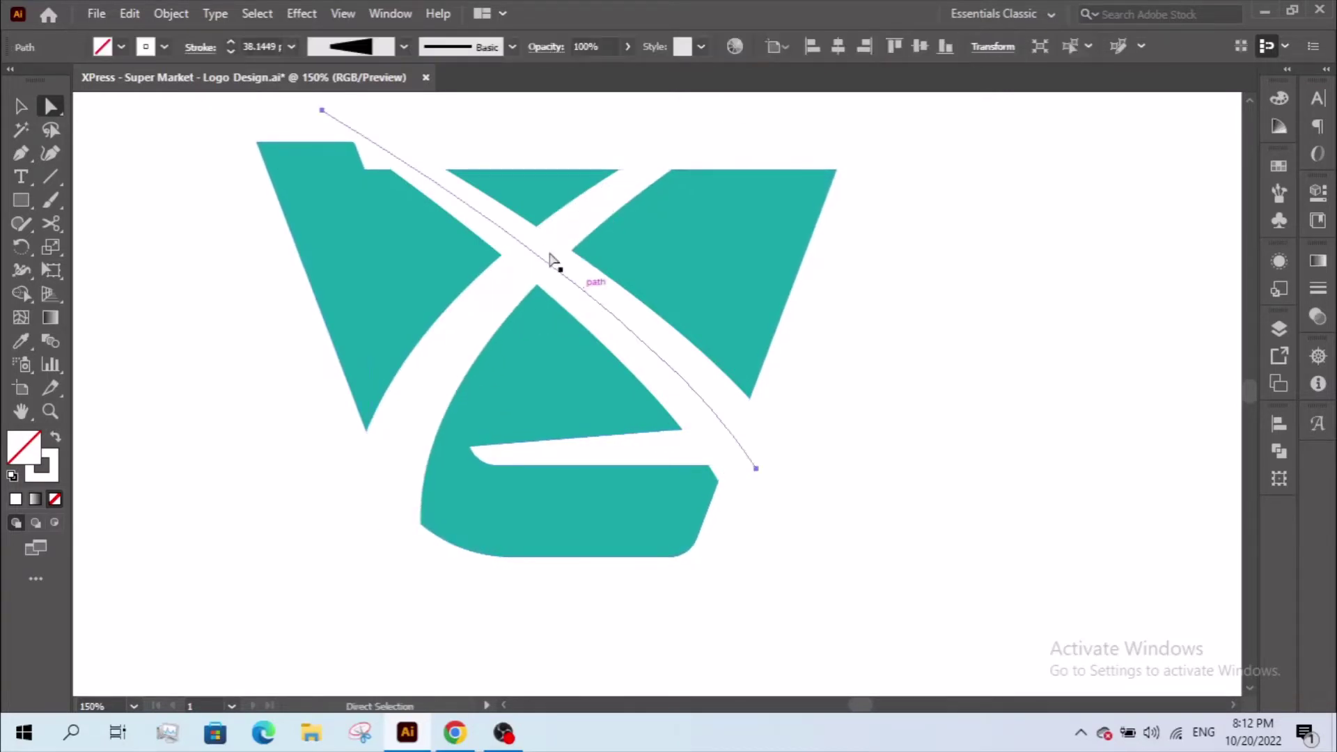
Move the first diagonal's upper end to about X 605, Y 334 px and its lower end to about X 809, Y 515 px
{"action": "mouse_move", "coordinate": [321, 110]}
{"action": "left_mouse_down"}
{"action": "mouse_move", "coordinate": [338, 107]}
{"action": "mouse_move", "coordinate": [340, 128]}
{"action": "mouse_move", "coordinate": [327, 130]}
{"action": "left_mouse_up"}
{"action": "mouse_move", "coordinate": [327, 130]}
{"action": "left_mouse_down"}
{"action": "mouse_move", "coordinate": [316, 133]}
{"action": "mouse_move", "coordinate": [328, 132]}
{"action": "left_mouse_up"}
{"action": "key", "text": "Left"}
{"action": "key", "text": "Left"}
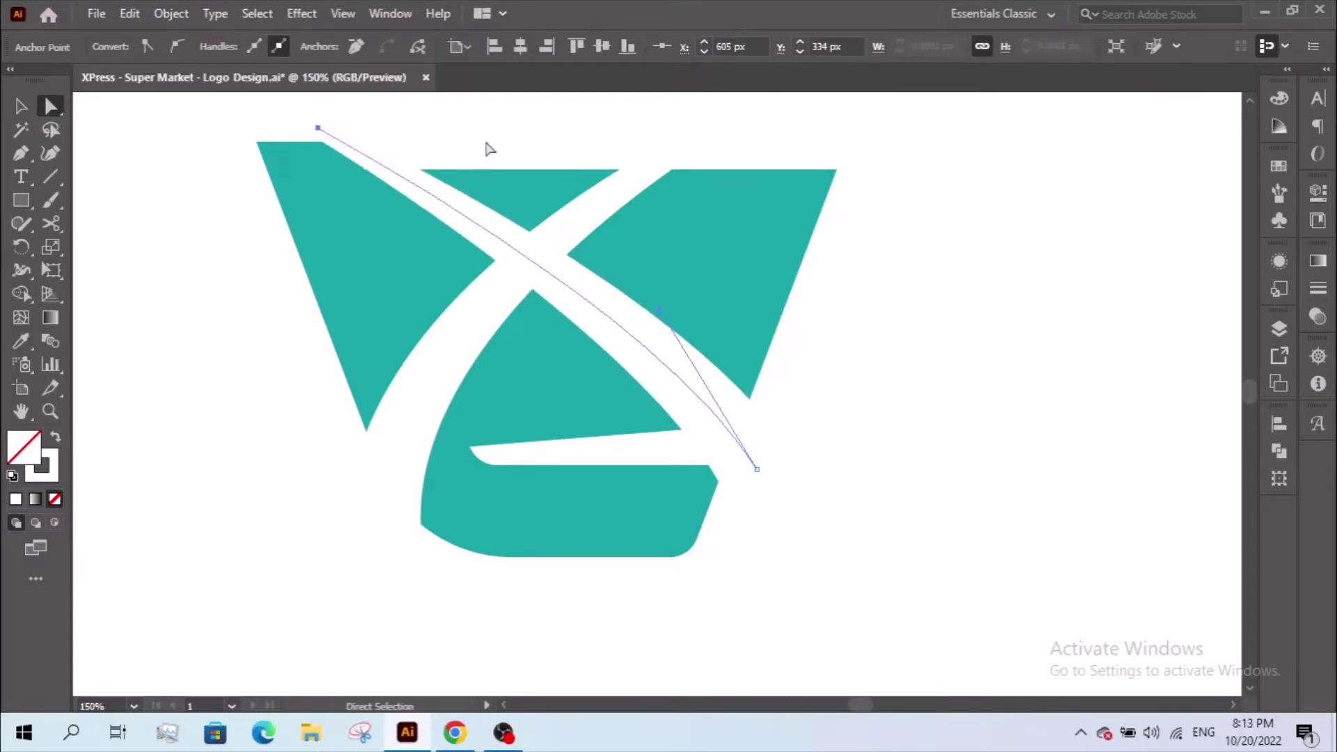
{"action": "left_click_drag", "start_coordinate": [764, 476], "coordinate": [734, 496]}
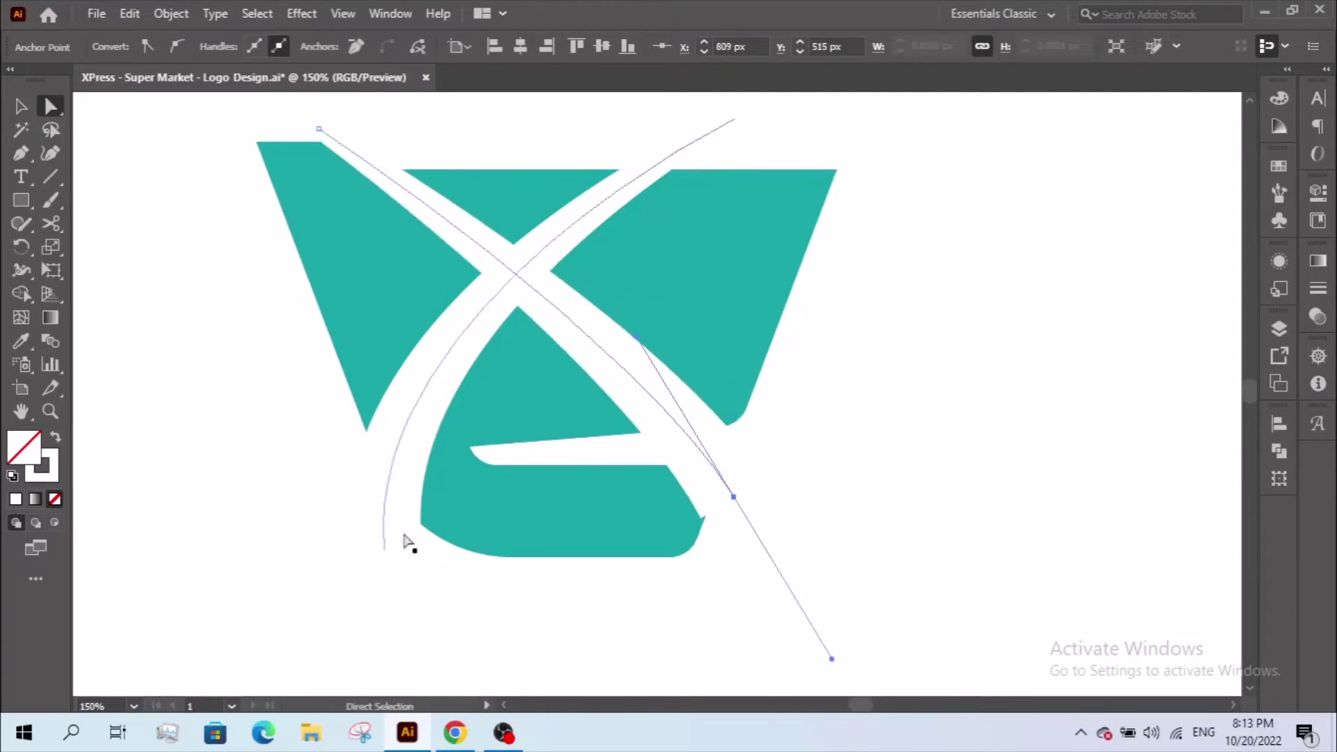
Move the second diagonal's lower end to about X 643, Y 544 px and upper end to X 813, Y 334 px, and refine its curve
{"action": "left_click", "coordinate": [401, 539]}
{"action": "left_click_drag", "start_coordinate": [385, 559], "coordinate": [395, 556]}
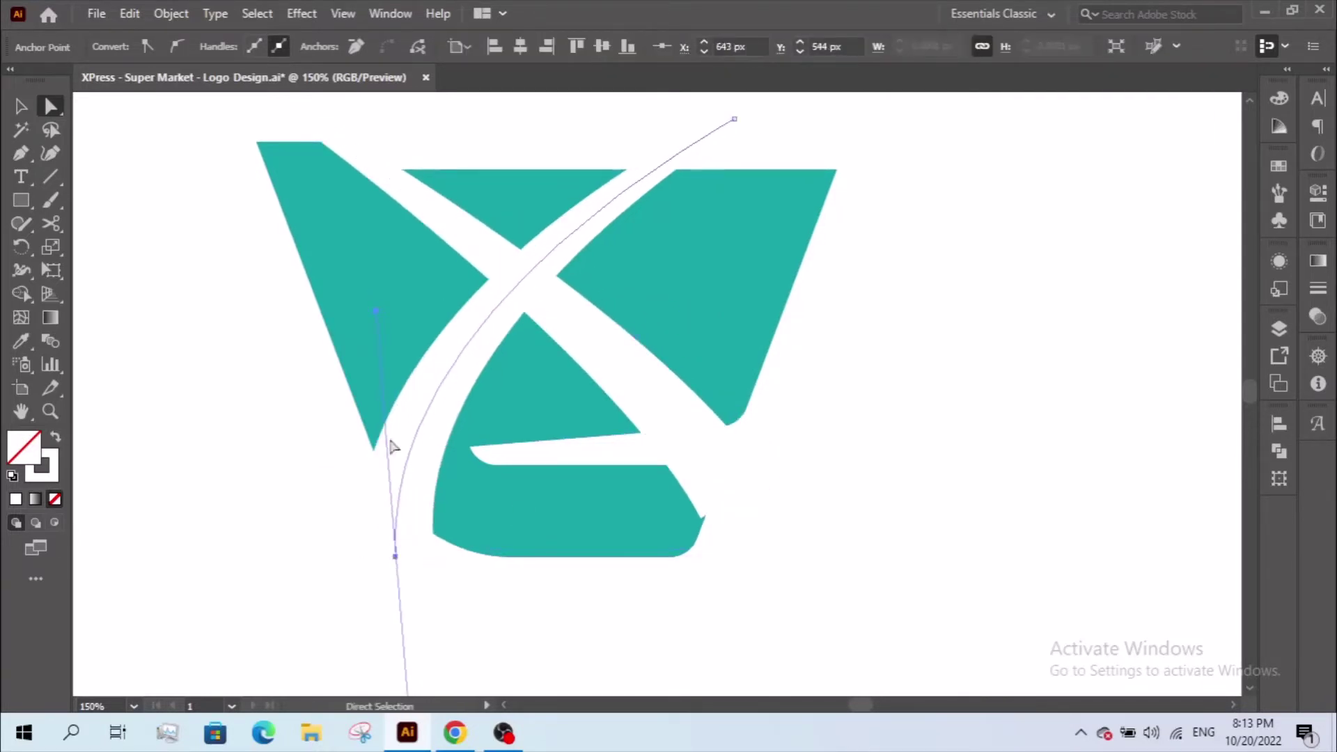
{"action": "left_click_drag", "start_coordinate": [734, 123], "coordinate": [742, 128]}
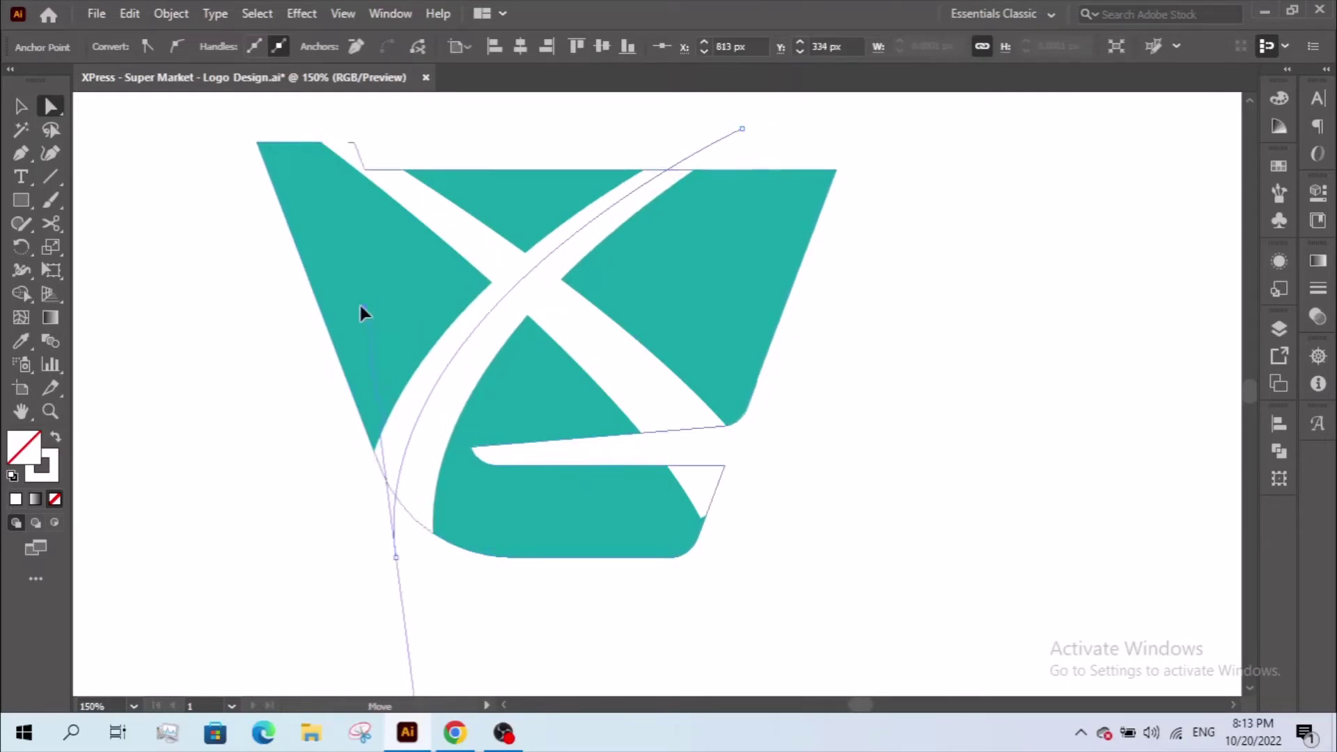
{"action": "left_click_drag", "start_coordinate": [353, 319], "coordinate": [353, 318]}
{"action": "left_click", "coordinate": [23, 107]}
{"action": "left_click", "coordinate": [188, 307]}
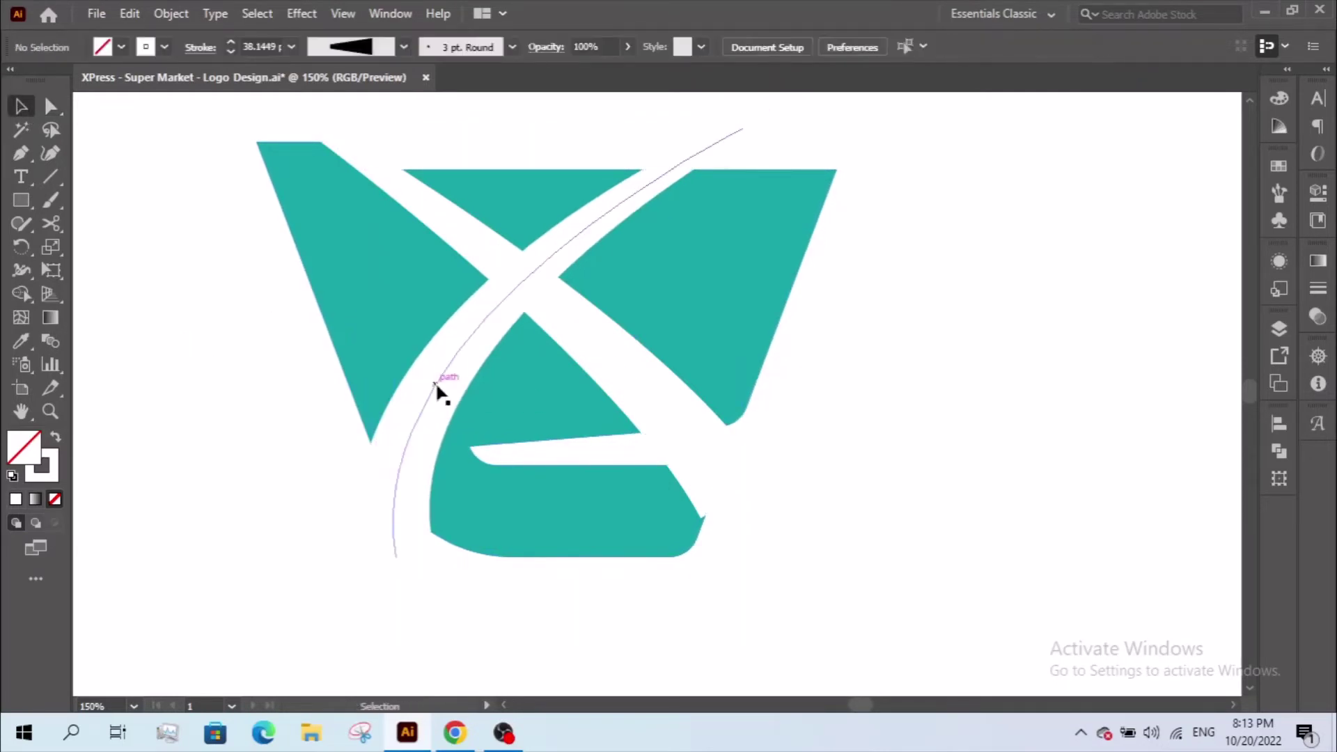
Try to expand the appearance of both crossing white strokes
{"action": "left_click", "coordinate": [437, 386]}
{"action": "left_click", "coordinate": [454, 367], "text": "shift"}
{"action": "left_click", "coordinate": [171, 13]}
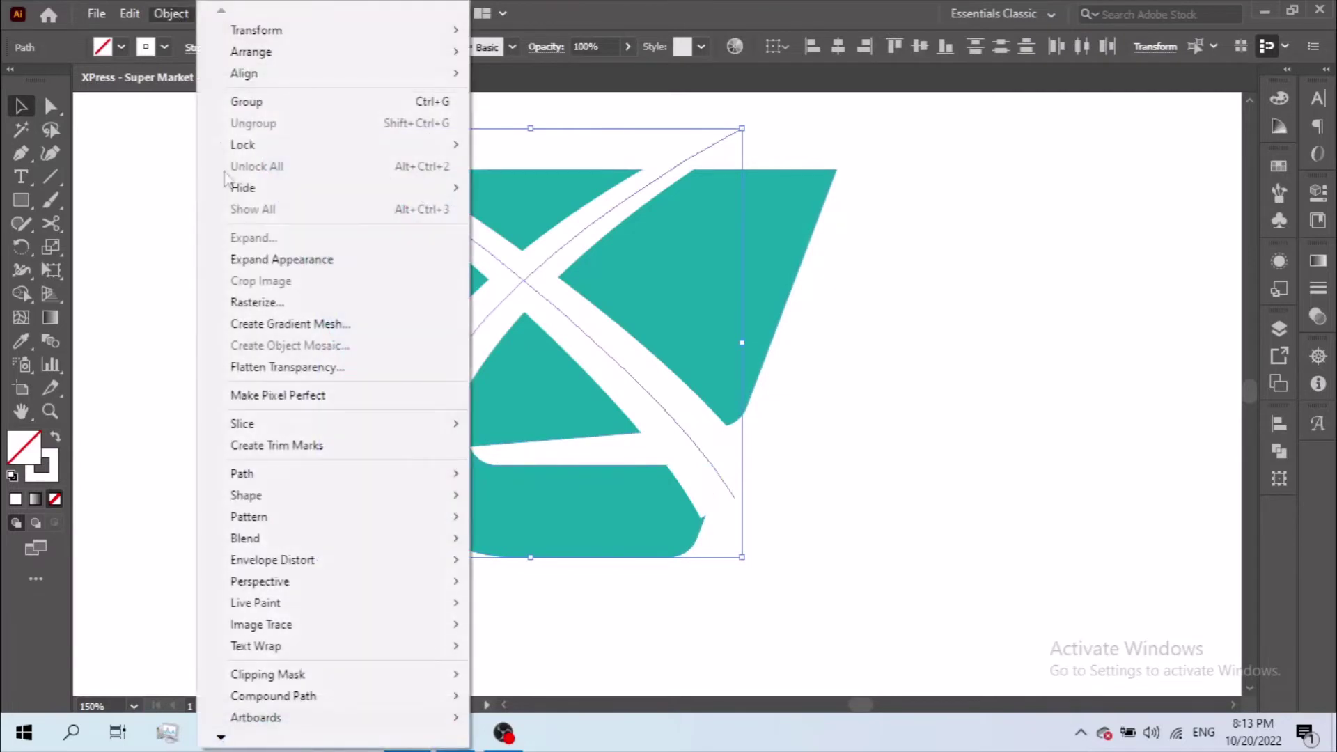
{"action": "left_click", "coordinate": [279, 259]}
{"action": "key", "text": "ctrl+z"}
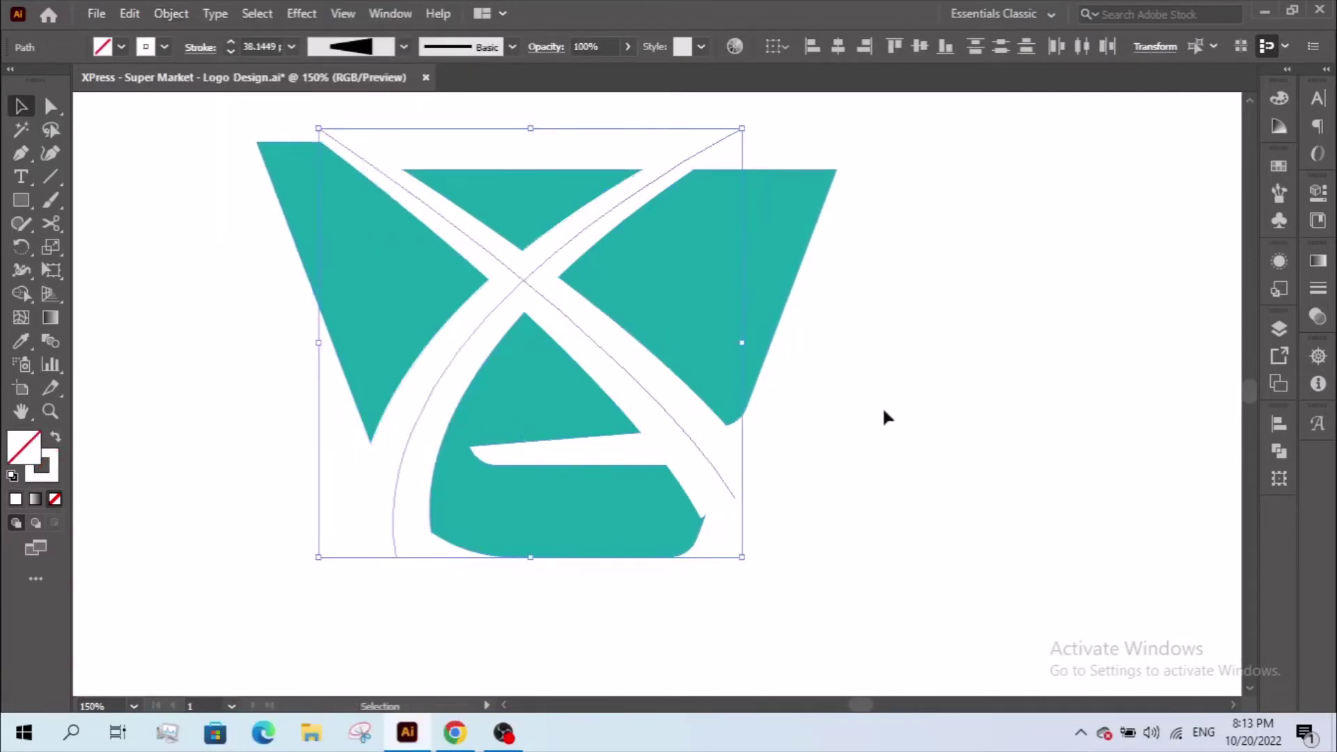
Shift the first diagonal's upper end slightly inward to about X 607, Y 334 px
{"action": "left_click", "coordinate": [883, 408]}
{"action": "key", "text": "a"}
{"action": "left_click_drag", "start_coordinate": [319, 130], "coordinate": [327, 130]}
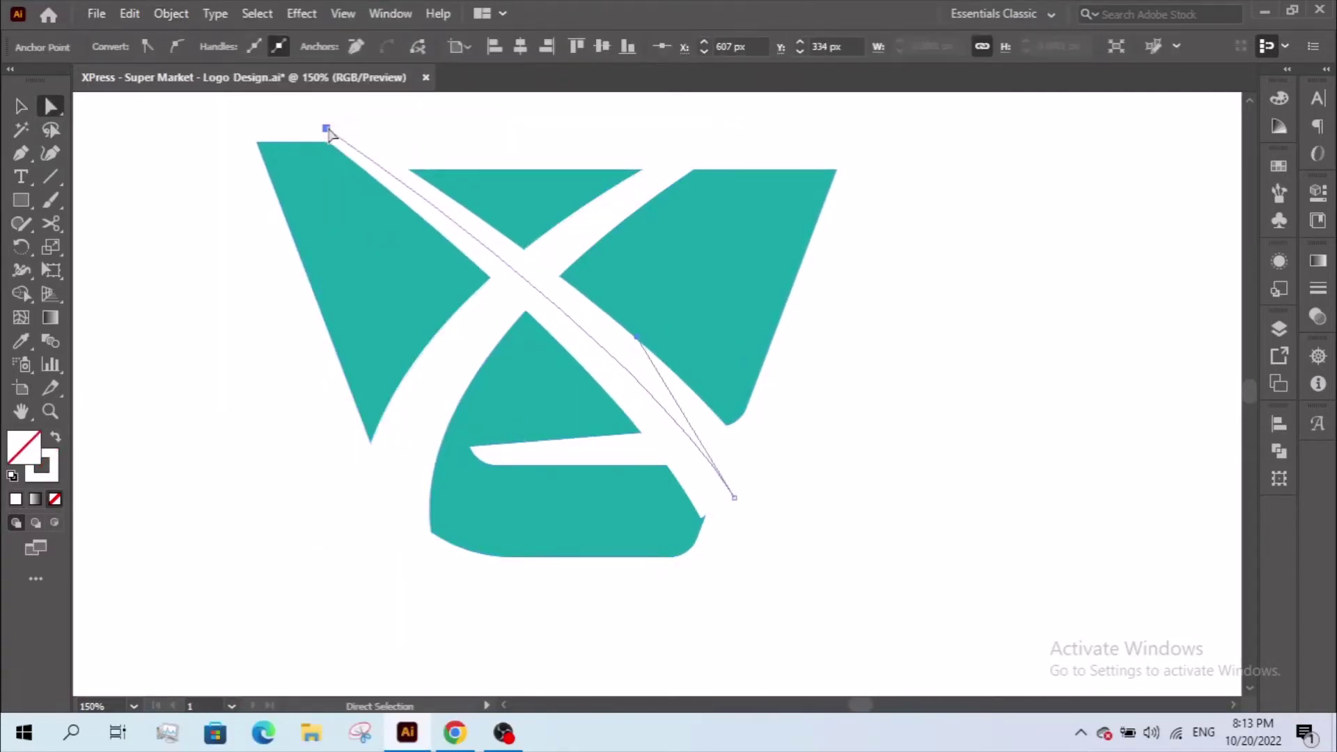
Move the first diagonal's upper end inward to about X 610, Y 334 px and nudge it slightly along the stroke
{"action": "left_click_drag", "start_coordinate": [480, 218], "coordinate": [481, 218]}
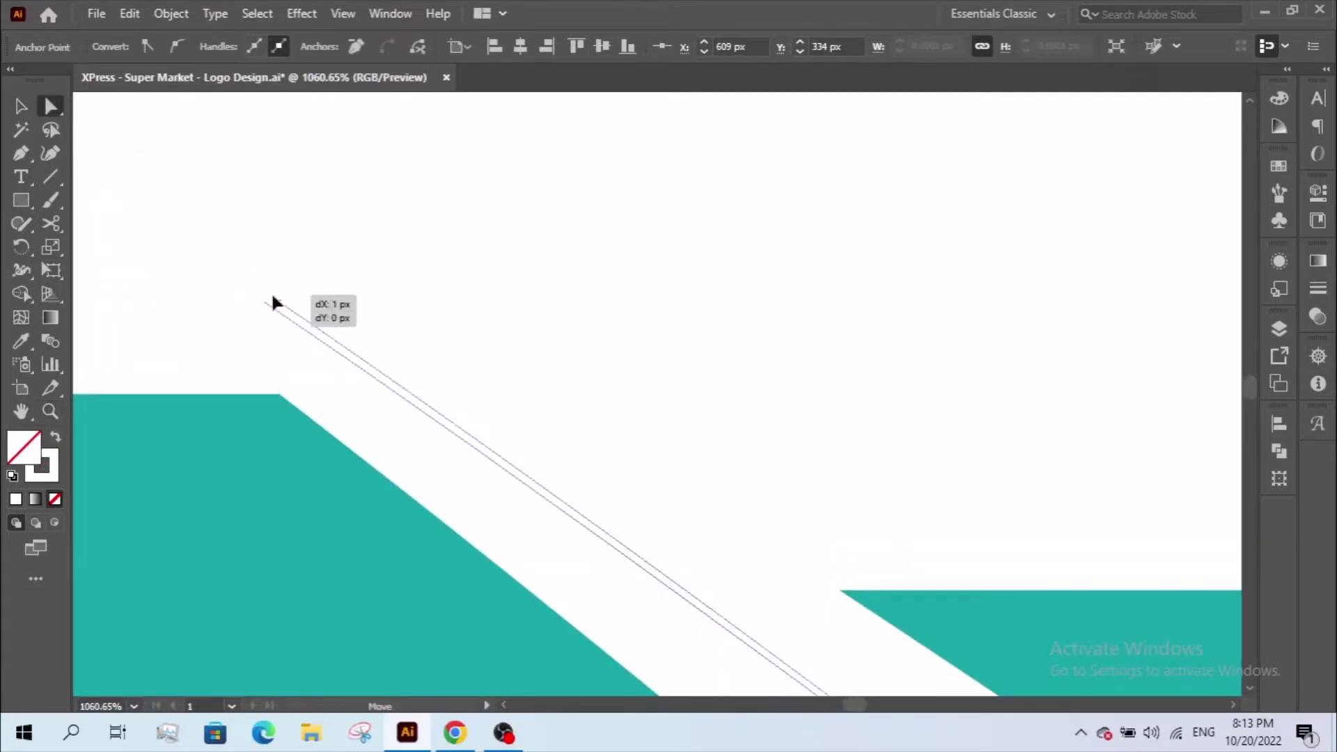
{"action": "left_click_drag", "start_coordinate": [274, 302], "coordinate": [273, 301]}
{"action": "left_click", "coordinate": [274, 302]}
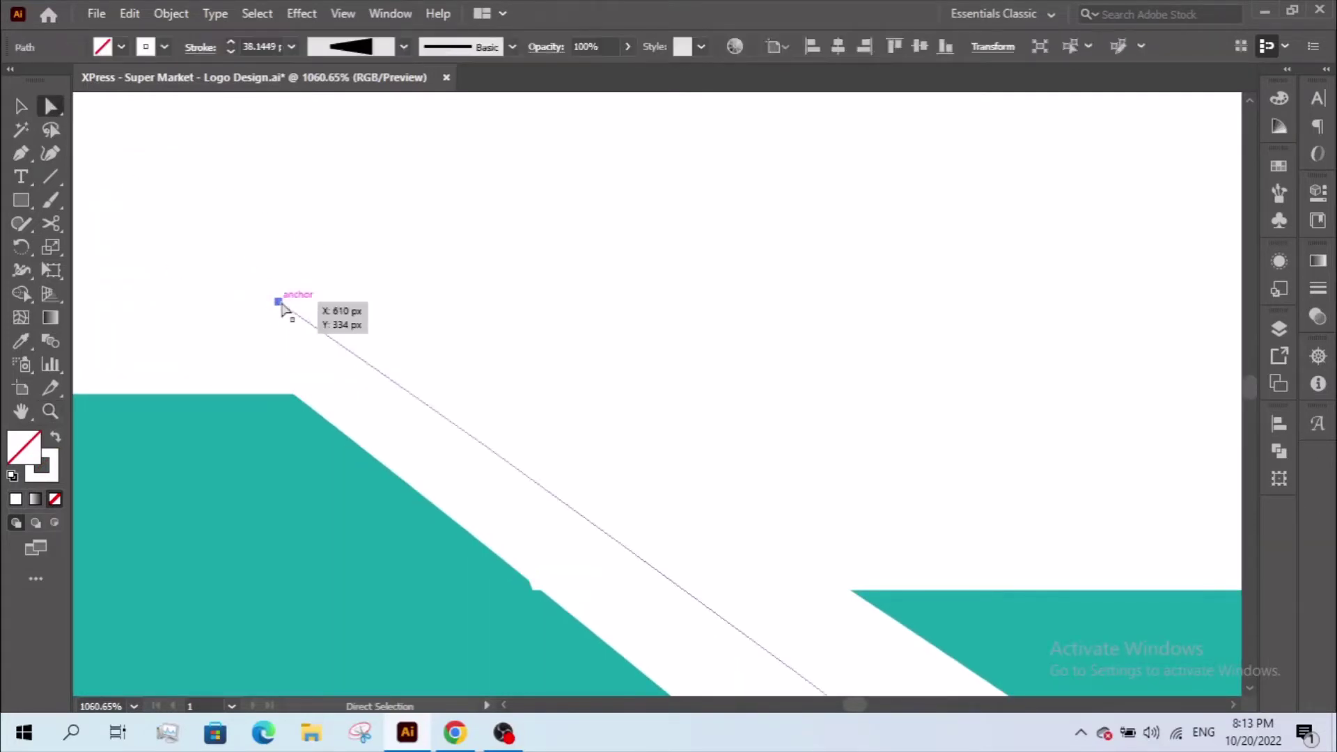
{"action": "left_click", "coordinate": [278, 302]}
{"action": "left_click_drag", "start_coordinate": [282, 312], "coordinate": [295, 322]}
{"action": "key", "text": "ctrl+z"}
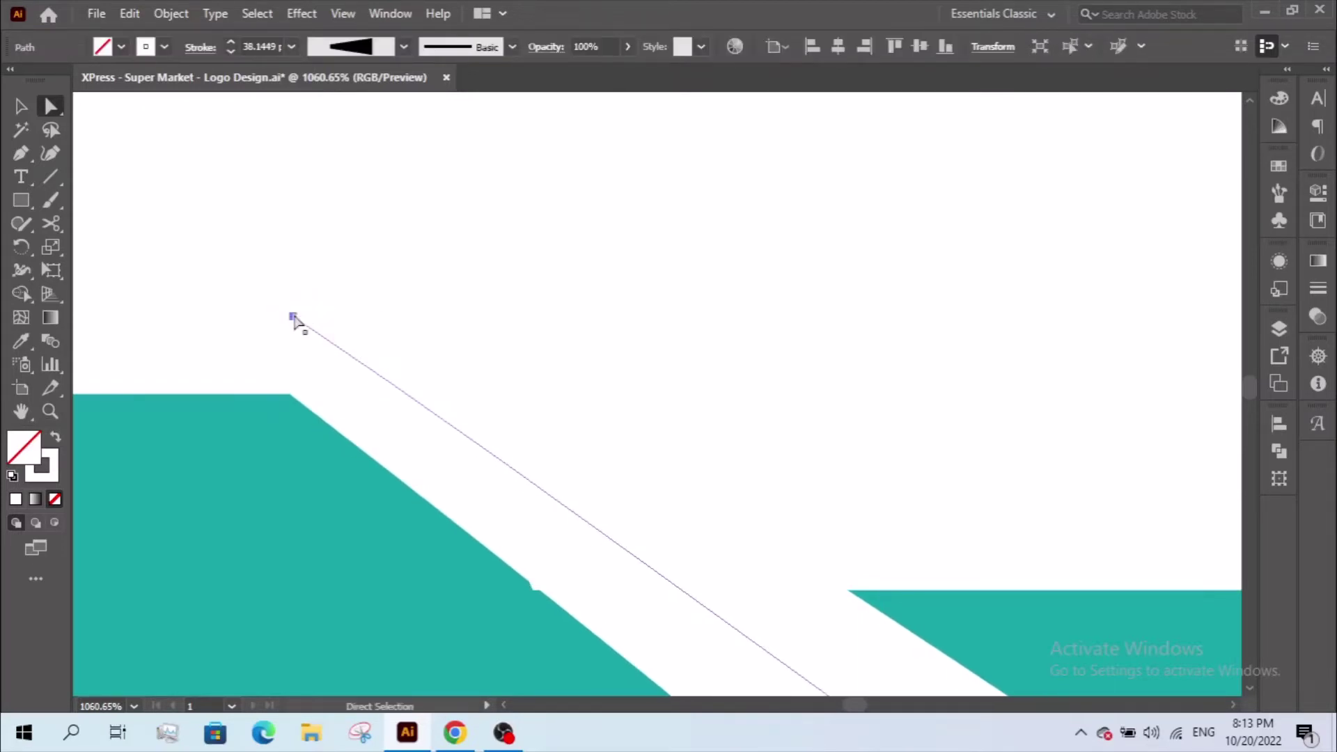
{"action": "left_click", "coordinate": [464, 209]}
{"action": "key", "text": "z"}
{"action": "left_click", "coordinate": [653, 423], "text": "alt"}
{"action": "left_click", "coordinate": [653, 423], "text": "alt"}
{"action": "left_click", "coordinate": [653, 424], "text": "alt"}
{"action": "left_click", "coordinate": [653, 423], "text": "alt"}
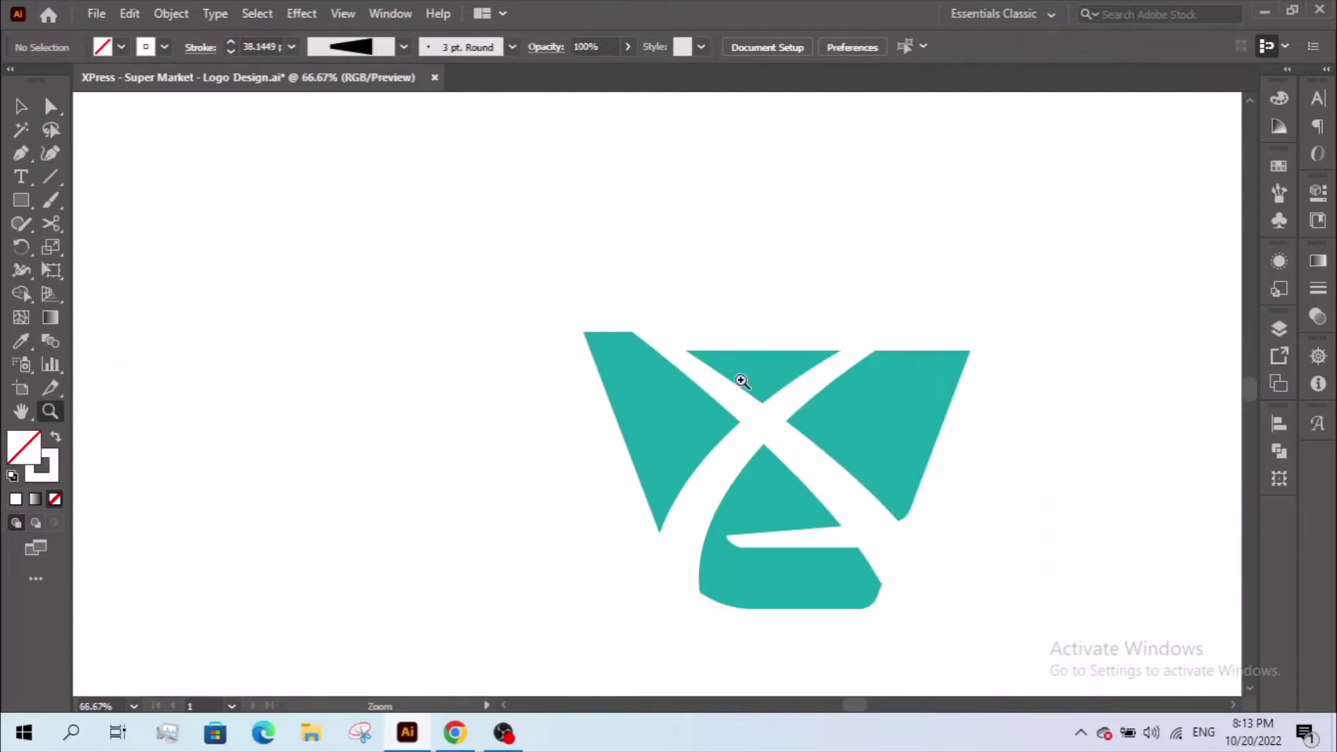
Expand the appearance of both crossing white strokes so they become filled outline shapes
{"action": "left_click_drag", "start_coordinate": [451, 331], "coordinate": [957, 630]}
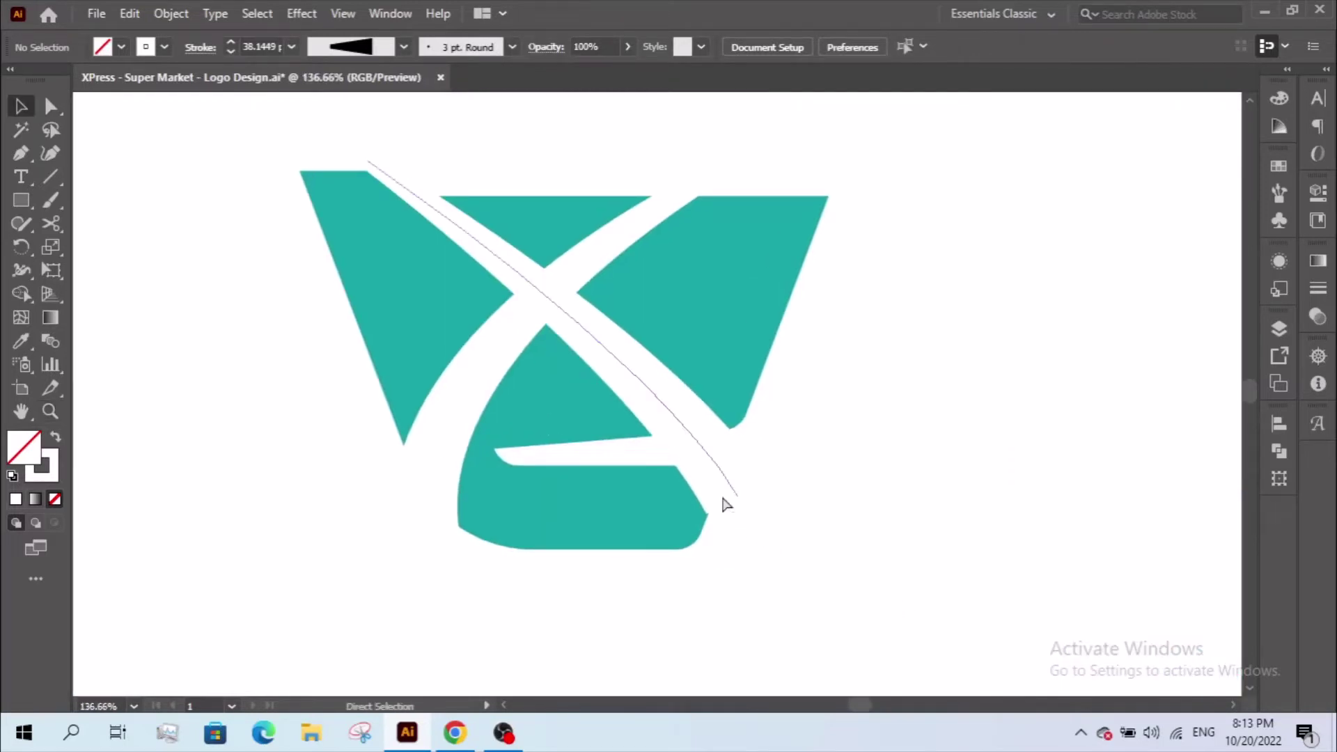
{"action": "key", "text": "ctrl+y"}
{"action": "key", "text": "ctrl+y"}
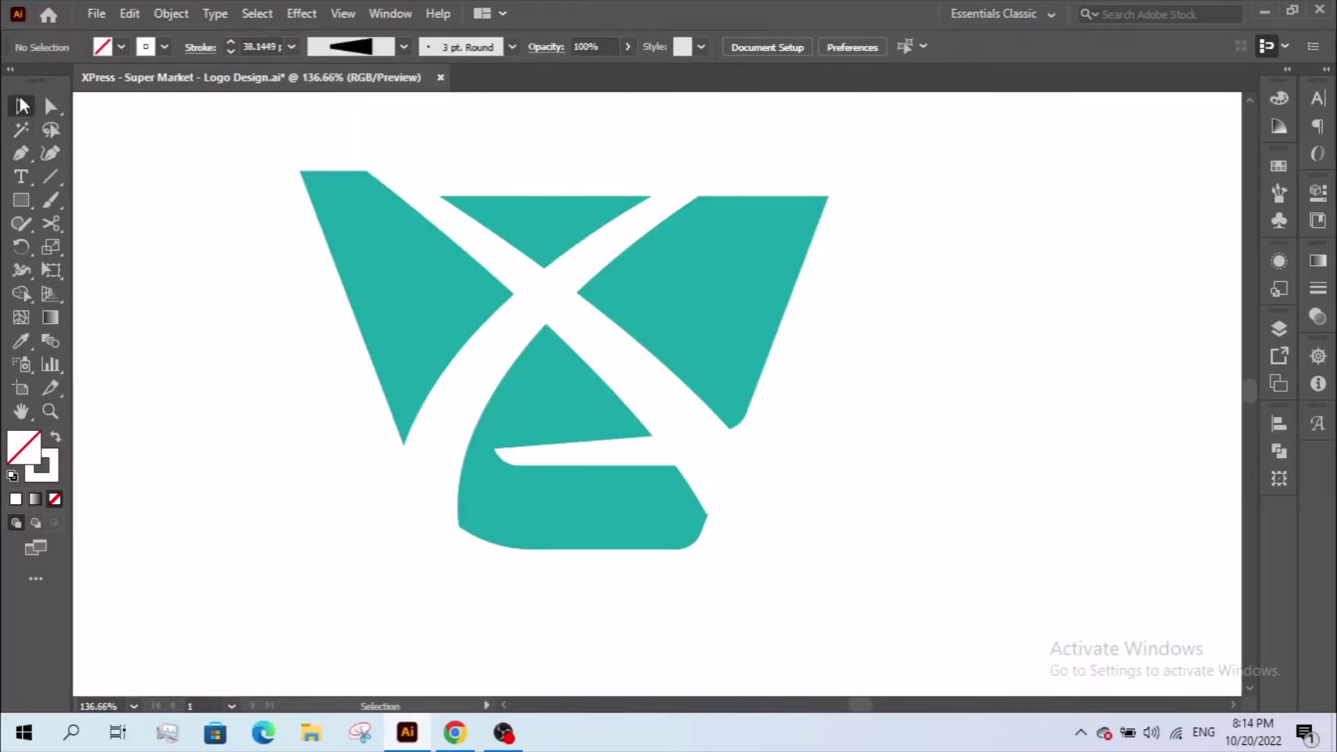
{"action": "left_click", "coordinate": [336, 176]}
{"action": "left_click", "coordinate": [171, 14]}
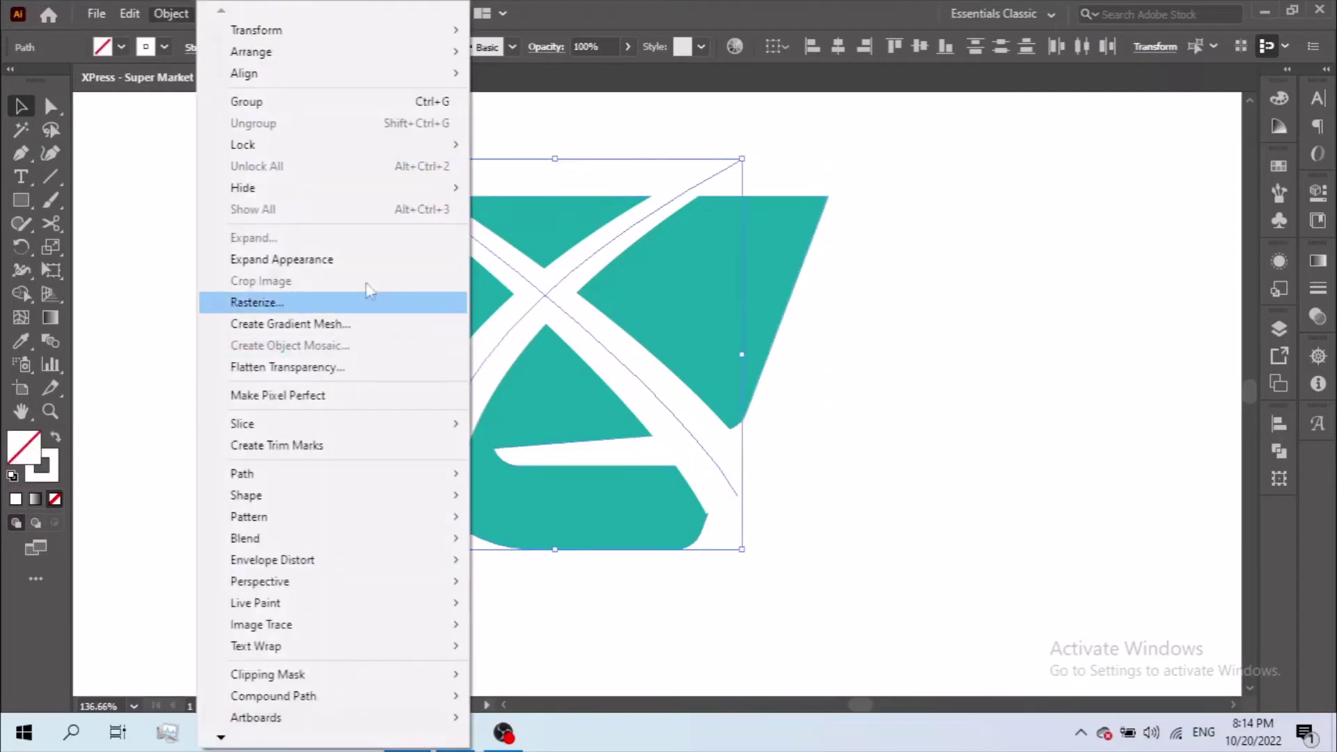
{"action": "left_click", "coordinate": [333, 260]}
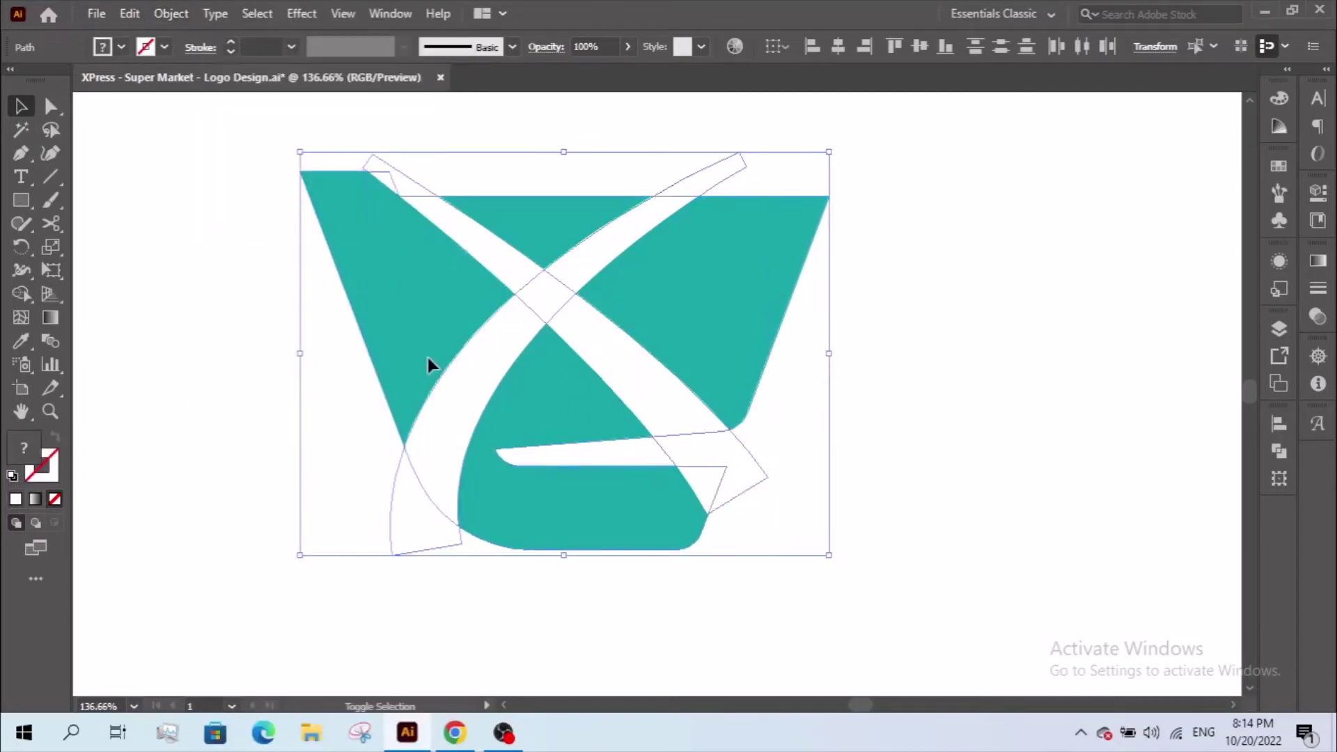
Cut the two expanded diagonals out of the cart body with the Shape Builder
{"action": "key", "text": "shift+m"}
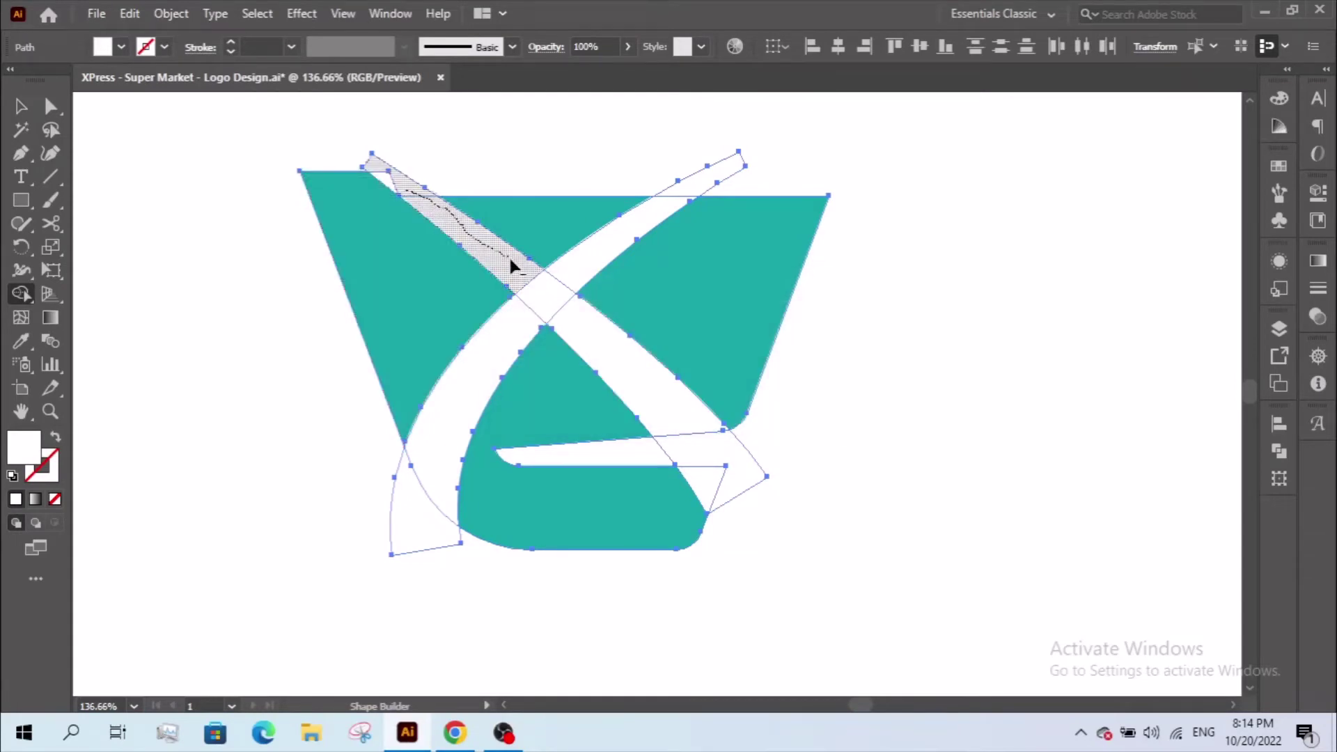
{"action": "mouse_move", "coordinate": [510, 261]}
{"action": "left_mouse_down"}
{"action": "mouse_move", "coordinate": [532, 284]}
{"action": "mouse_move", "coordinate": [519, 318]}
{"action": "mouse_move", "coordinate": [569, 322]}
{"action": "left_mouse_up"}
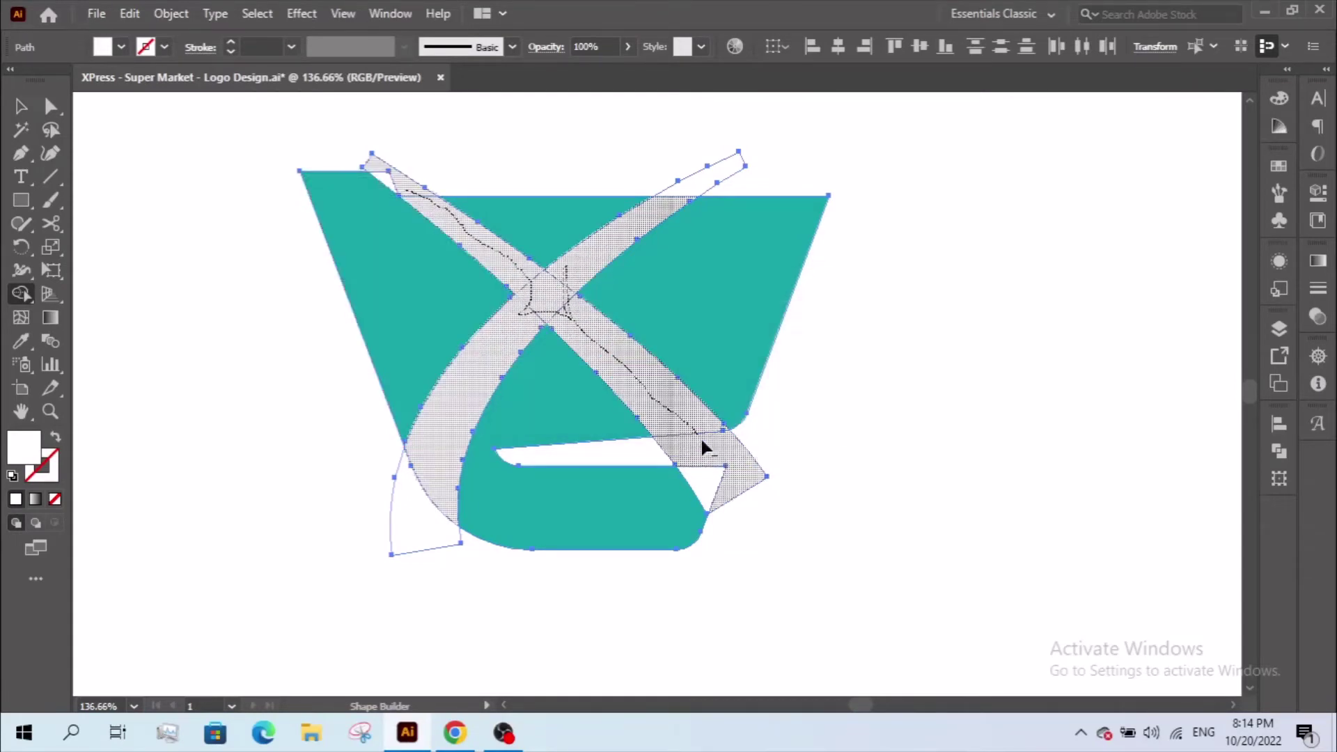
{"action": "left_click_drag", "start_coordinate": [702, 442], "coordinate": [542, 307]}
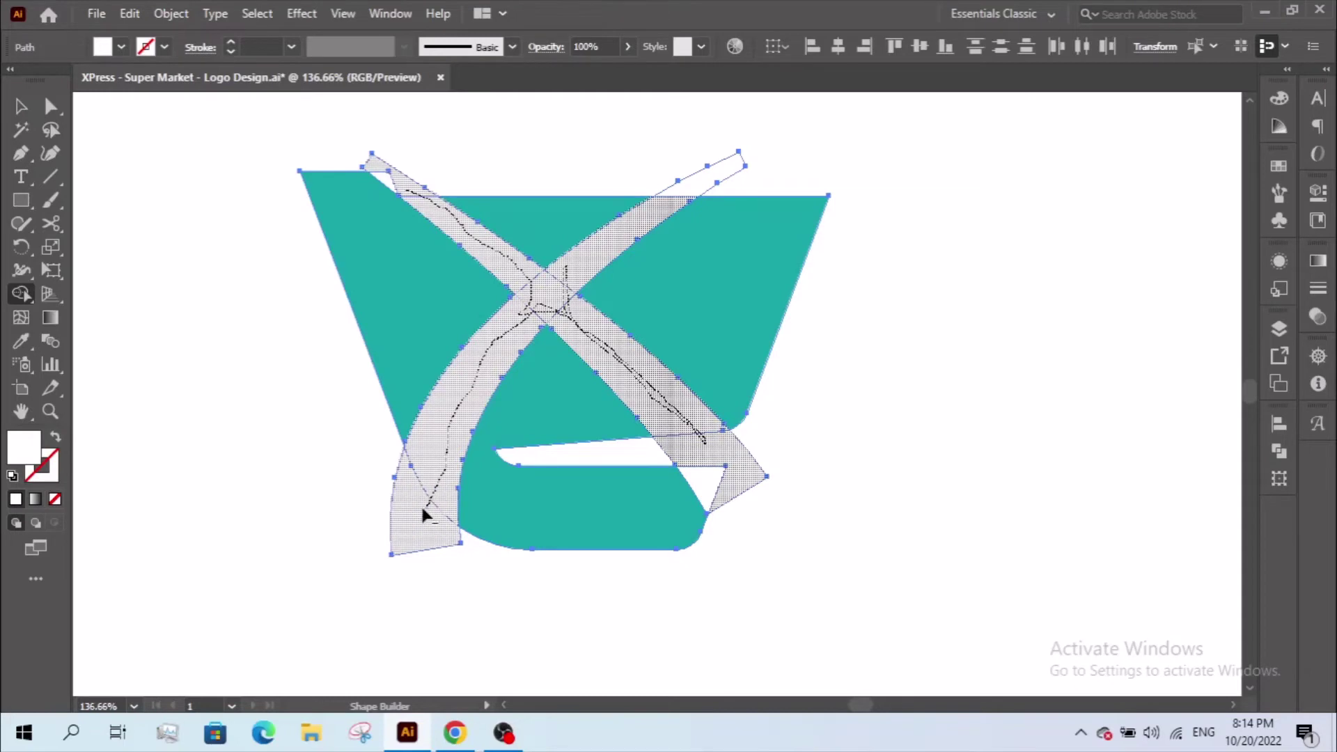
{"action": "left_click_drag", "start_coordinate": [422, 510], "coordinate": [422, 516]}
{"action": "left_click", "coordinate": [22, 107]}
{"action": "left_click", "coordinate": [482, 337]}
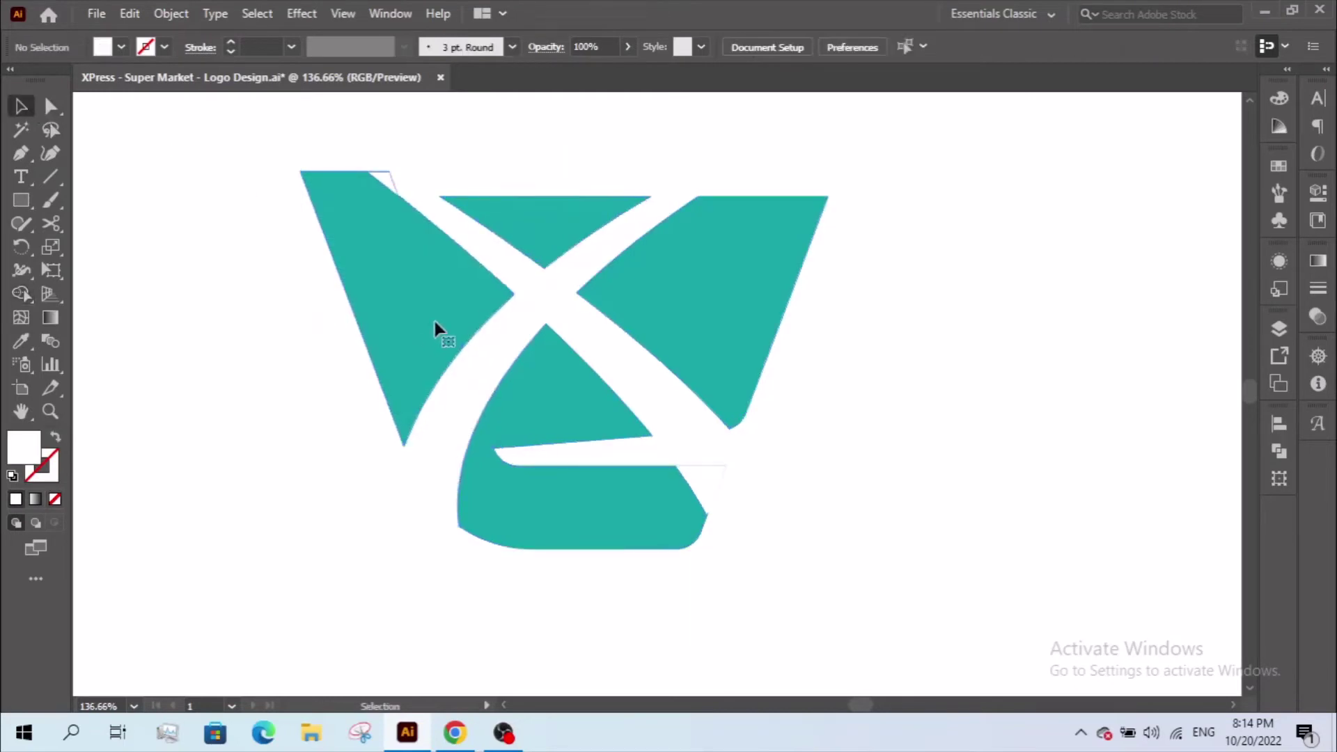
Move the teal cart pieces clear of the leftover fragments and delete those fragments
{"action": "left_click", "coordinate": [434, 322]}
{"action": "left_click", "coordinate": [555, 227], "text": "shift"}
{"action": "left_click", "coordinate": [630, 299], "text": "shift"}
{"action": "left_click", "coordinate": [574, 390], "text": "shift"}
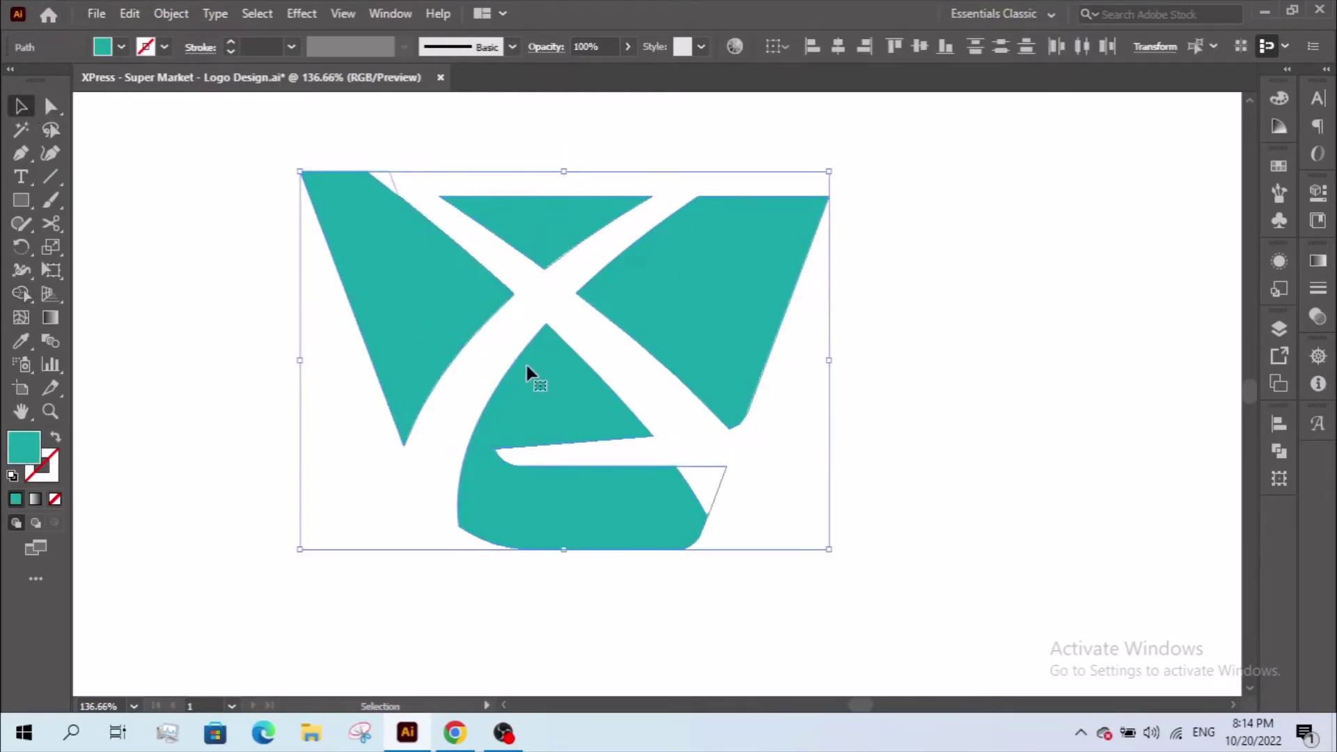
{"action": "left_click_drag", "start_coordinate": [528, 374], "coordinate": [1037, 393]}
{"action": "left_click_drag", "start_coordinate": [532, 526], "coordinate": [673, 533]}
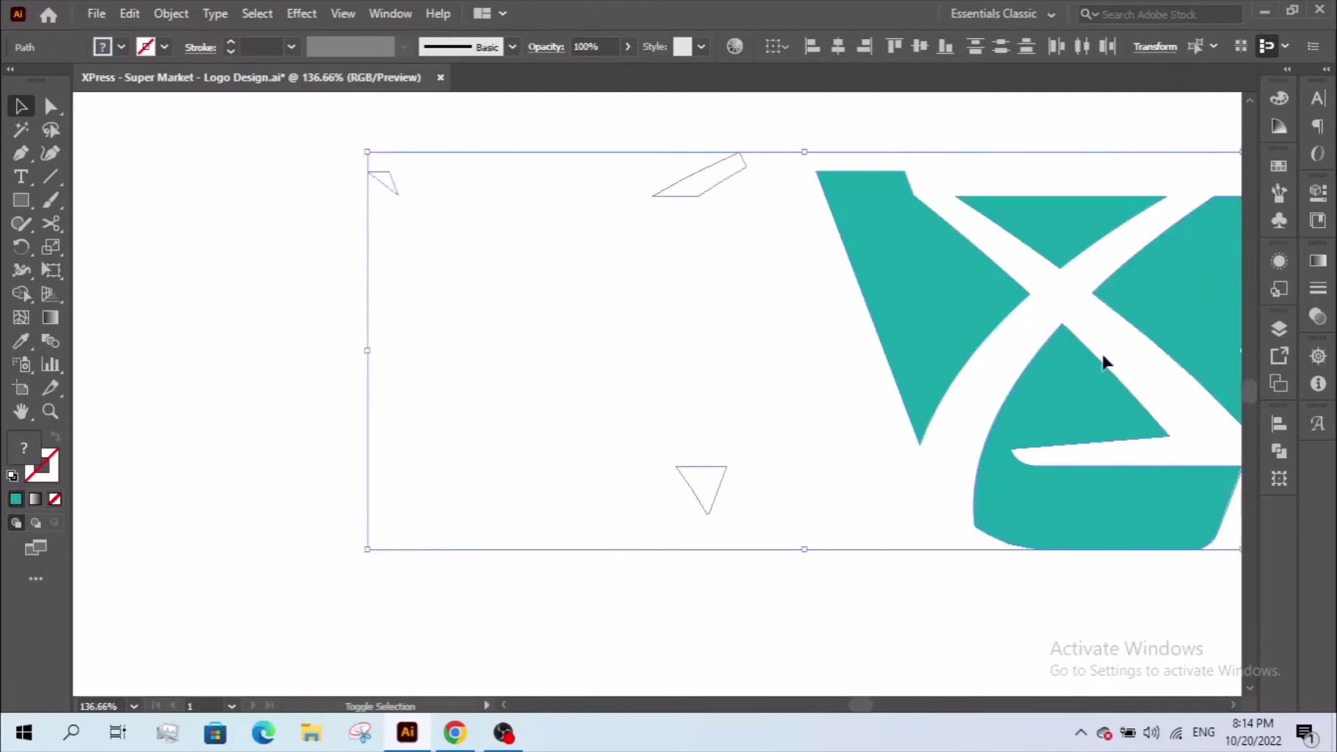
{"action": "left_click_drag", "start_coordinate": [1103, 356], "coordinate": [1114, 365]}
{"action": "key", "text": "Delete"}
Group all the teal pieces of the cart
{"action": "left_click_drag", "start_coordinate": [307, 122], "coordinate": [1128, 545]}
{"action": "left_click_drag", "start_coordinate": [1064, 513], "coordinate": [636, 514]}
{"action": "scroll", "coordinate": [975, 512], "scroll_direction": "down", "scroll_amount": 1}
{"action": "left_click_drag", "start_coordinate": [975, 512], "coordinate": [371, 178]}
{"action": "left_click", "coordinate": [904, 542]}
{"action": "key", "text": "ctrl+g"}
{"action": "left_click", "coordinate": [604, 287], "text": "ctrl+alt"}
{"action": "left_click_drag", "start_coordinate": [686, 437], "coordinate": [549, 390]}
{"action": "left_click", "coordinate": [753, 462]}
{"action": "left_click_drag", "start_coordinate": [540, 438], "coordinate": [743, 540]}
{"action": "left_click", "coordinate": [480, 513], "text": "ctrl+alt"}
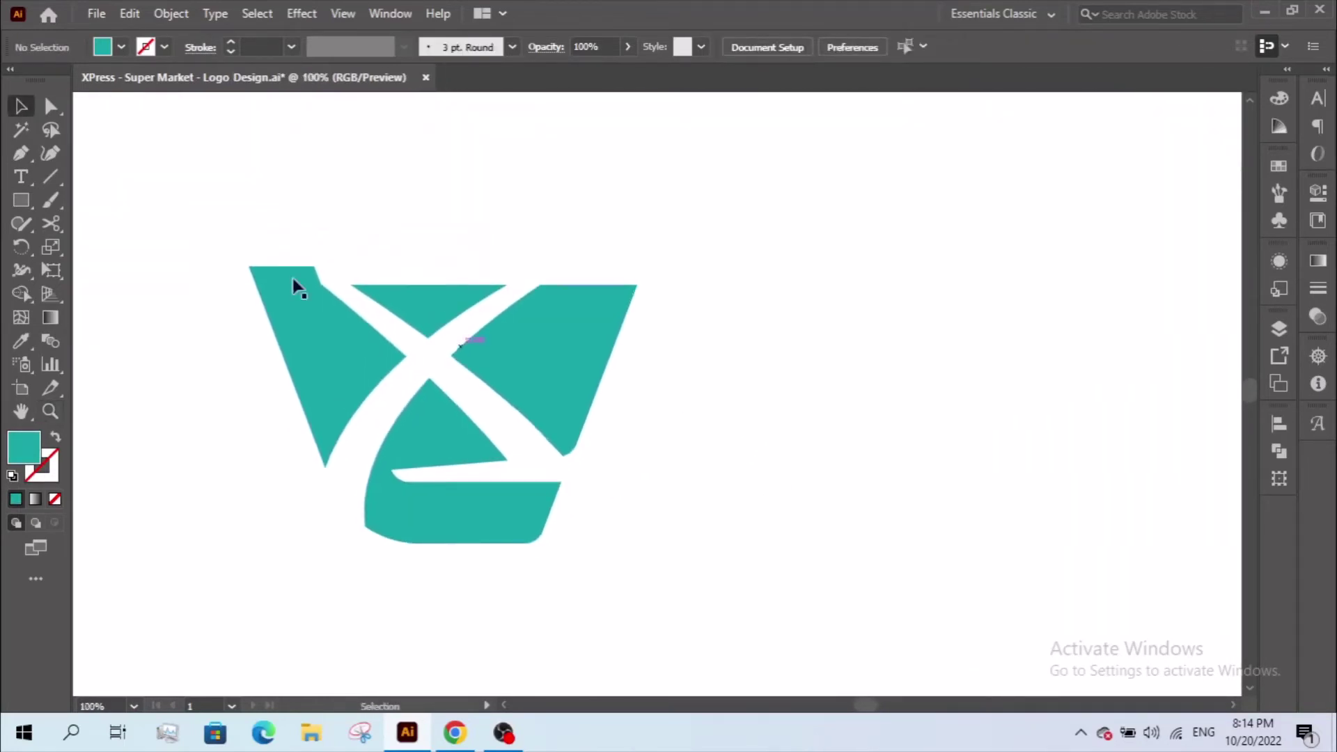
Add the text "Press" beside the cart and set its font to Raleway Black
{"action": "key", "text": "t"}
{"action": "left_click", "coordinate": [719, 392]}
{"action": "type", "text": "Press"}
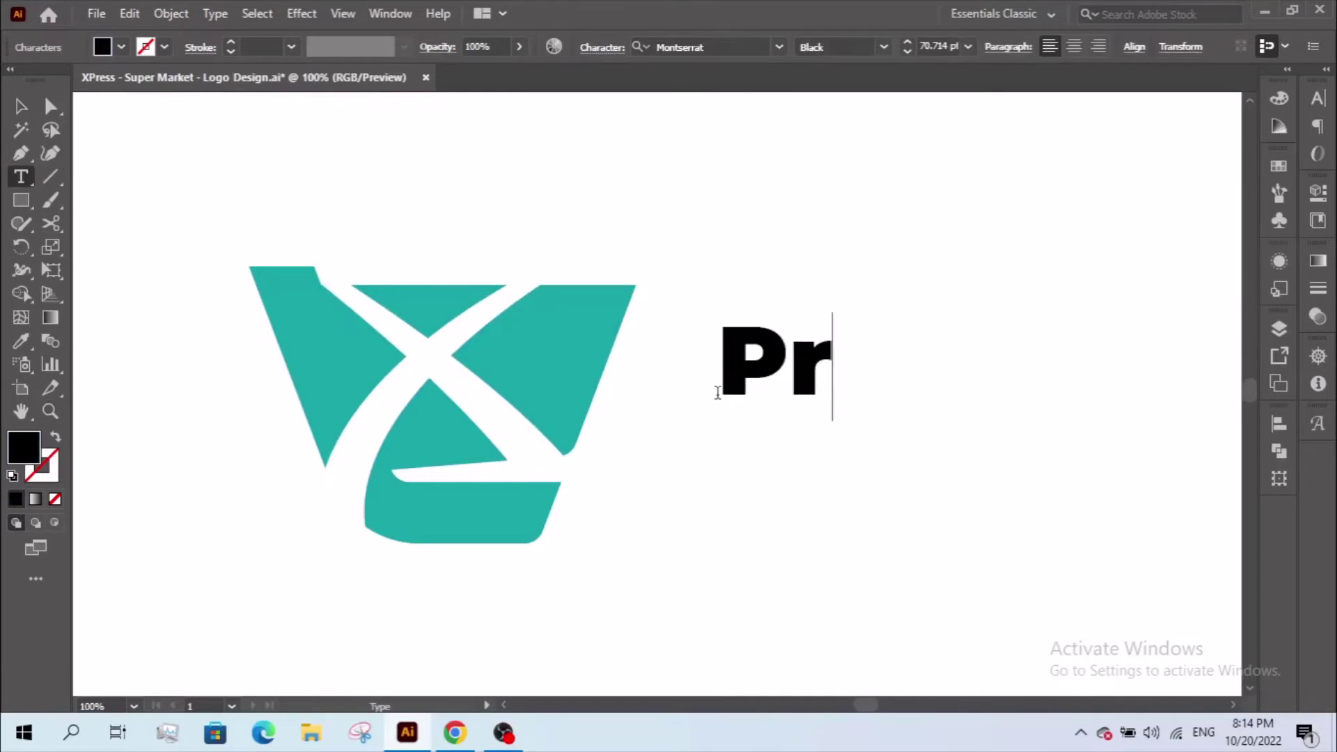
{"action": "left_click", "coordinate": [23, 108]}
{"action": "left_click", "coordinate": [699, 46]}
{"action": "type", "text": "rale"}
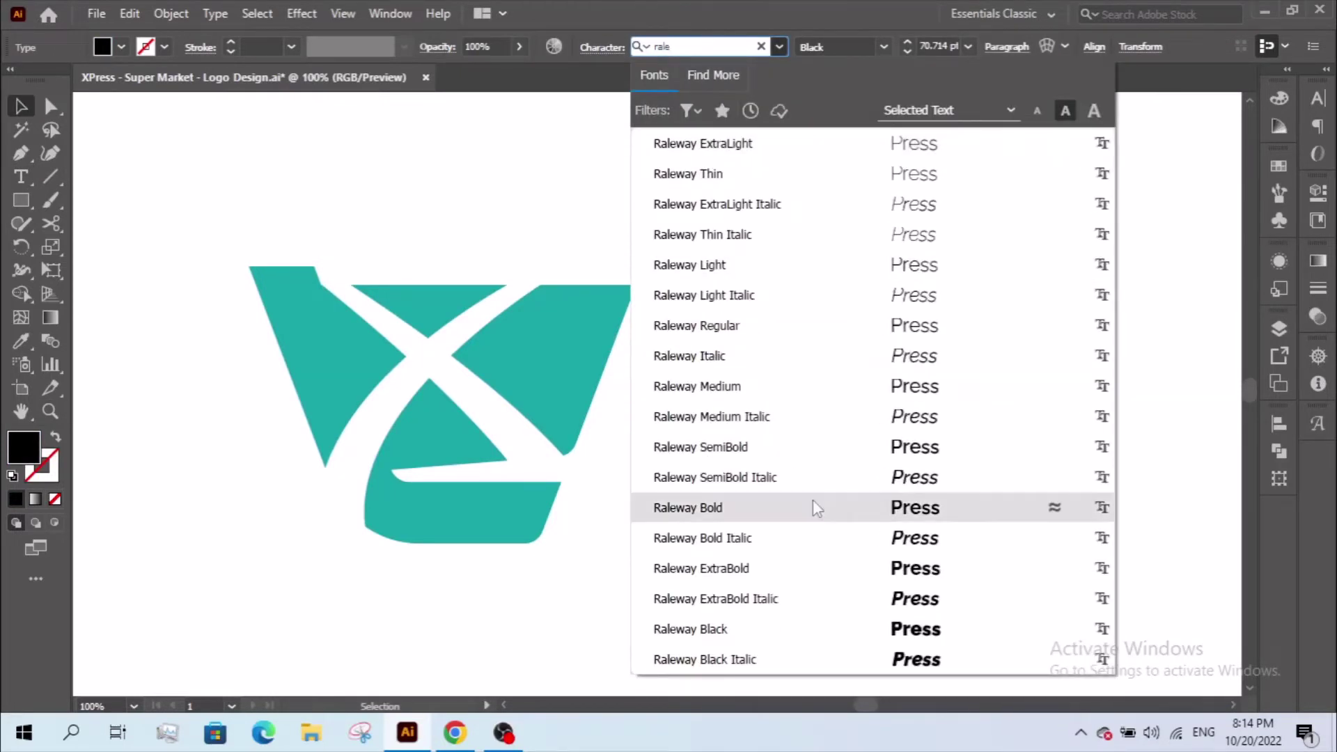
{"action": "left_click", "coordinate": [796, 629]}
{"action": "left_click", "coordinate": [795, 592]}
Enlarge the word "Press" to about 170.78 pt and place it close to the cart's right side
{"action": "key", "text": "z"}
{"action": "left_click", "coordinate": [784, 406], "text": "alt"}
{"action": "left_click", "coordinate": [784, 406], "text": "alt"}
{"action": "left_click_drag", "start_coordinate": [674, 416], "coordinate": [659, 441]}
{"action": "key", "text": "v"}
{"action": "left_click", "coordinate": [629, 393]}
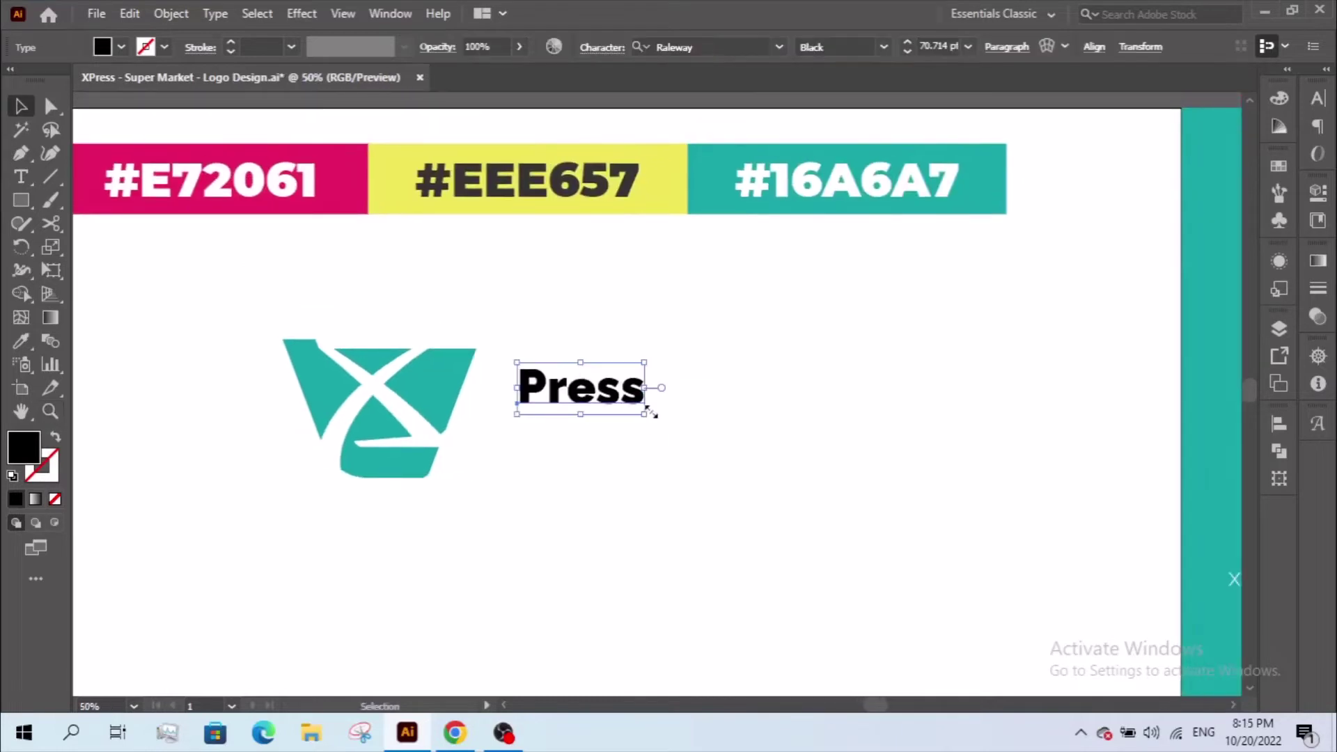
{"action": "mouse_move", "coordinate": [647, 388]}
{"action": "left_mouse_down"}
{"action": "mouse_move", "coordinate": [816, 388]}
{"action": "mouse_move", "coordinate": [672, 389]}
{"action": "left_mouse_up"}
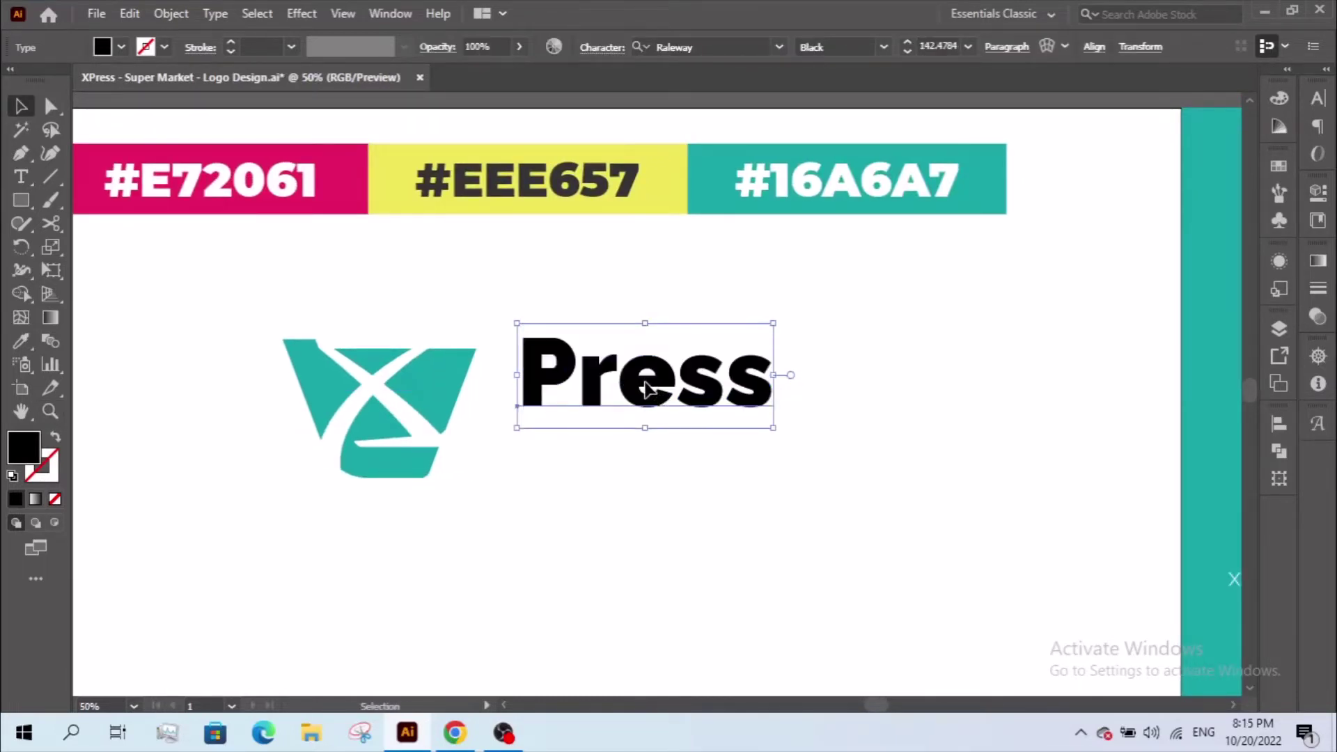
{"action": "left_click_drag", "start_coordinate": [774, 375], "coordinate": [825, 376]}
{"action": "mouse_move", "coordinate": [639, 381]}
{"action": "left_mouse_down"}
{"action": "mouse_move", "coordinate": [645, 400]}
{"action": "mouse_move", "coordinate": [634, 395]}
{"action": "left_mouse_up"}
{"action": "key", "text": "ctrl+shift+a"}
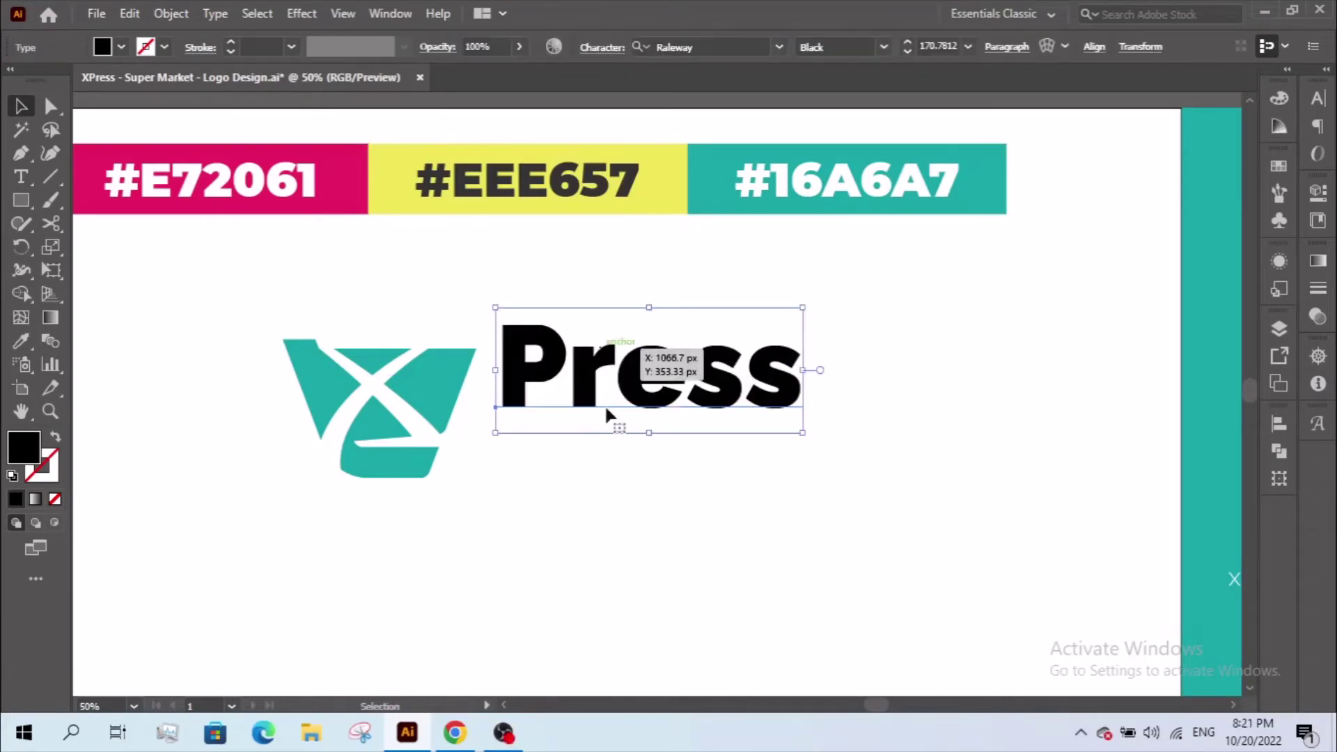
{"action": "left_click_drag", "start_coordinate": [606, 415], "coordinate": [606, 415]}
{"action": "key", "text": "ctrl+shift+a"}
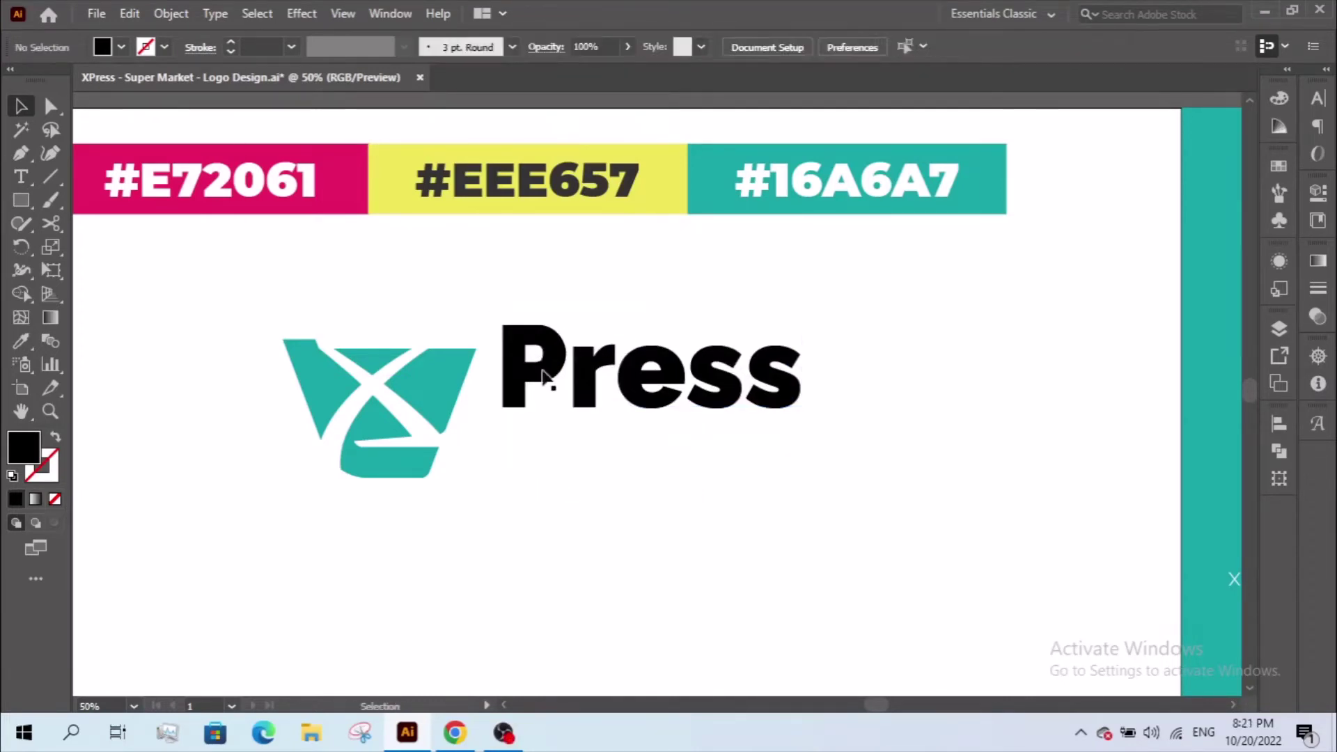
Draw a small teal circle as a wheel at the cart's lower edge and duplicate it horizontally to its left
{"action": "left_click_drag", "start_coordinate": [253, 333], "coordinate": [530, 516]}
{"action": "left_click_drag", "start_coordinate": [605, 489], "coordinate": [521, 413]}
{"action": "key", "text": "v"}
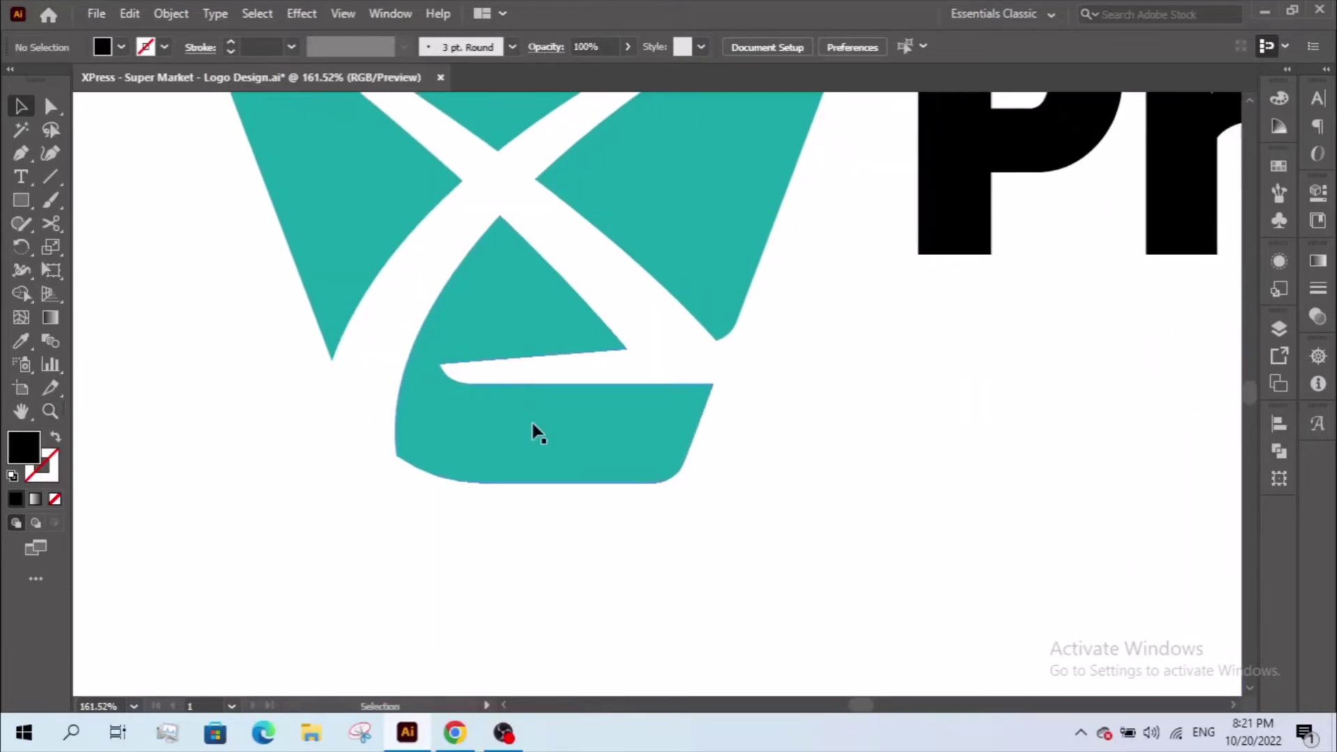
{"action": "left_click", "coordinate": [534, 428]}
{"action": "left_click_drag", "start_coordinate": [19, 204], "coordinate": [78, 244]}
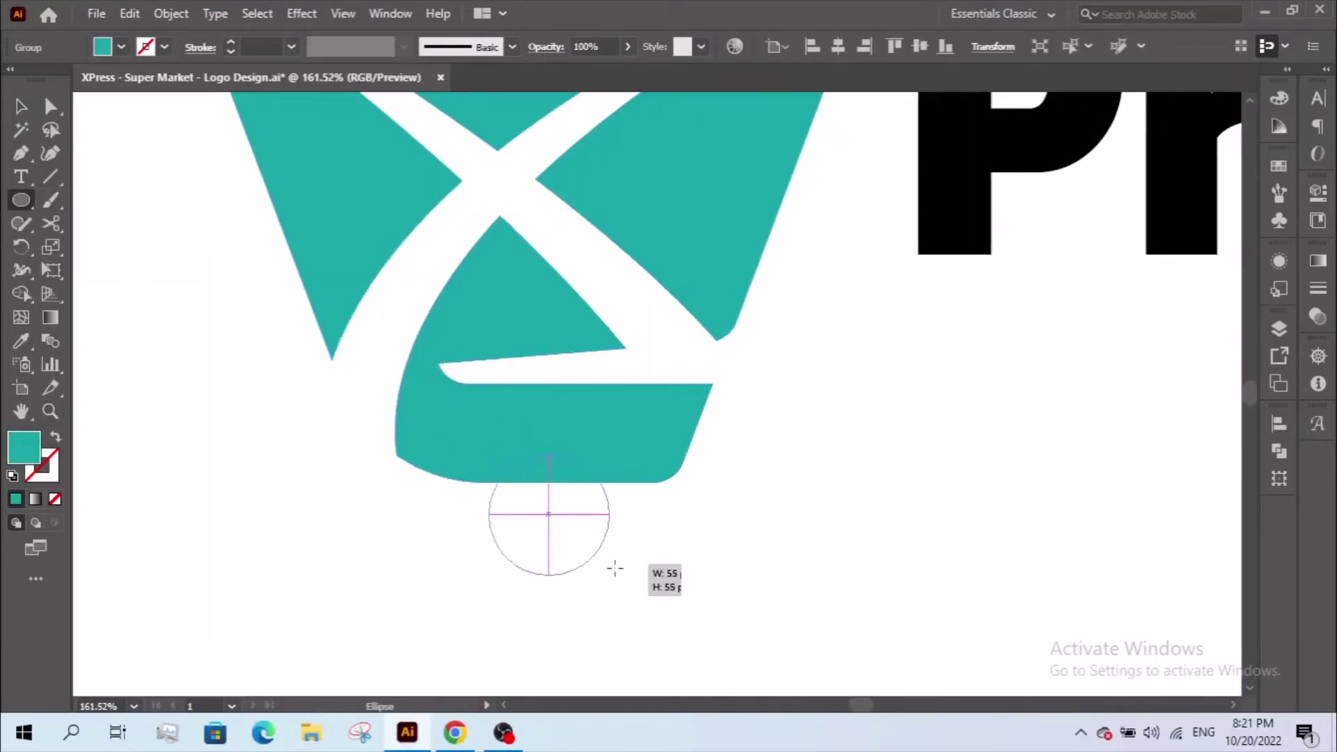
{"action": "mouse_move", "coordinate": [535, 474]}
{"action": "left_mouse_down"}
{"action": "mouse_move", "coordinate": [613, 567]}
{"action": "mouse_move", "coordinate": [605, 544]}
{"action": "left_mouse_up"}
{"action": "left_click", "coordinate": [30, 121]}
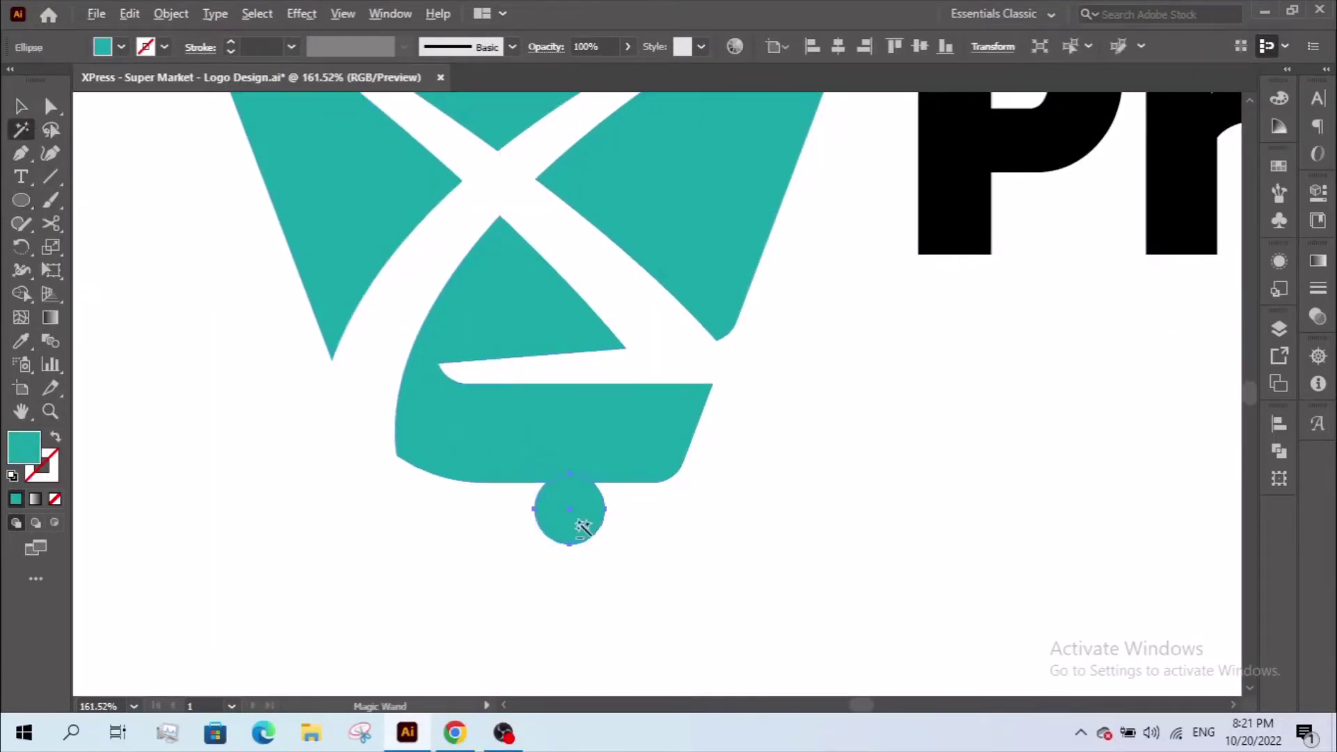
{"action": "key", "text": "alt+v"}
{"action": "left_click", "coordinate": [671, 525]}
{"action": "left_click_drag", "start_coordinate": [570, 526], "coordinate": [429, 525]}
Draw a horizontal line through both wheels' centres and remove the upper halves with the Shape Builder, leaving half-circles
{"action": "key", "text": "p"}
{"action": "left_click", "coordinate": [604, 510]}
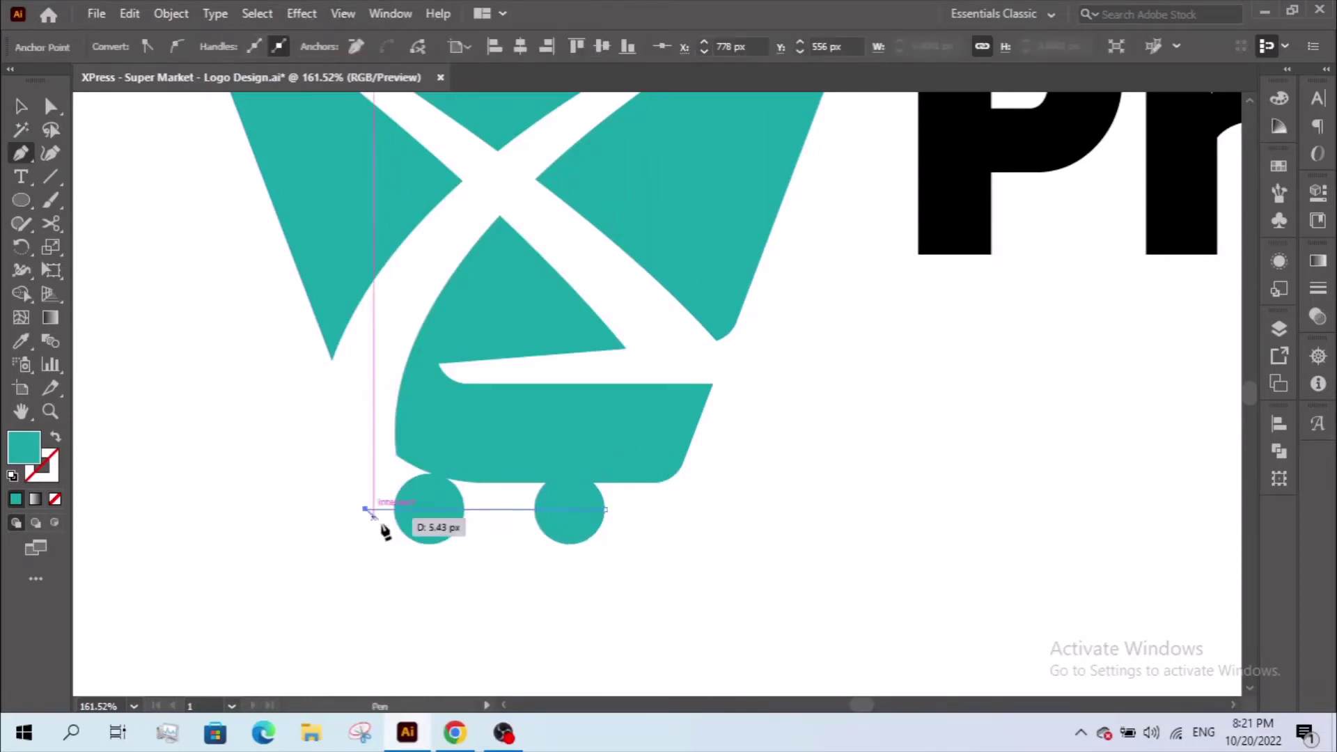
{"action": "left_click", "coordinate": [427, 540], "text": "shift"}
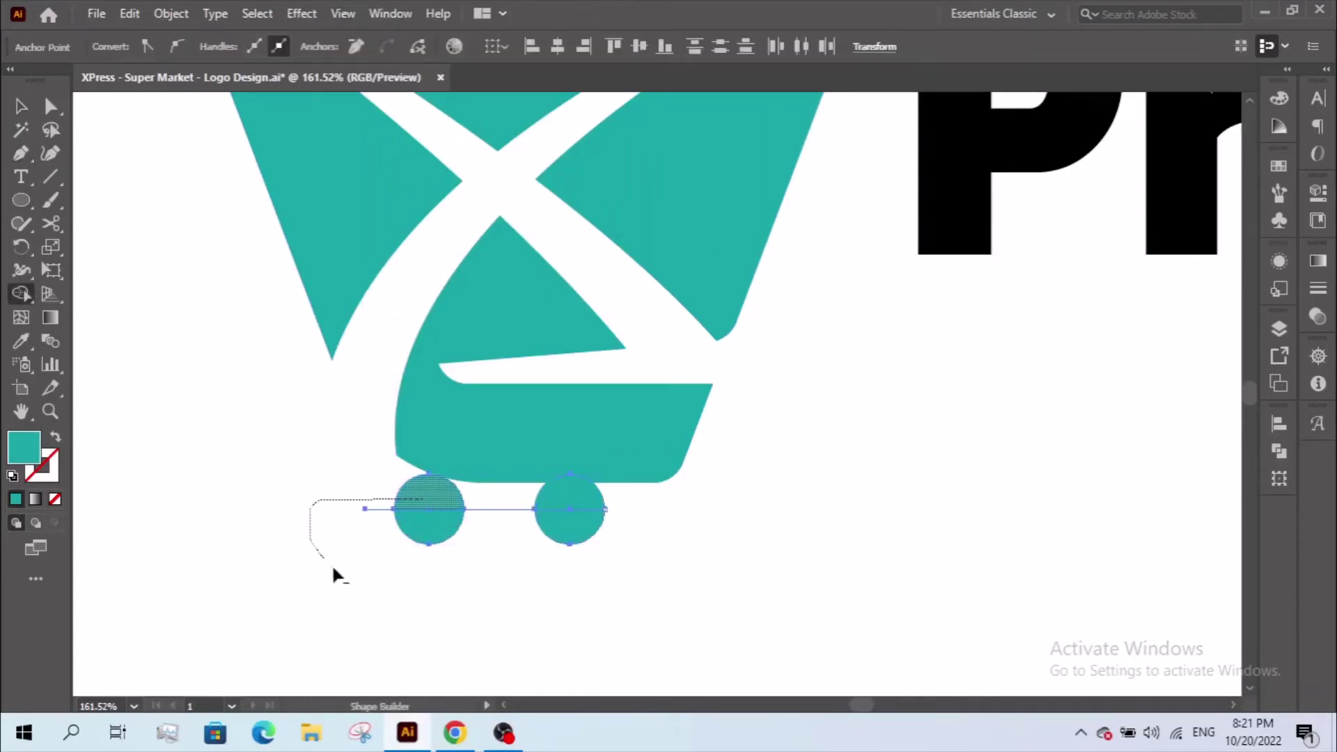
{"action": "left_click_drag", "start_coordinate": [603, 509], "coordinate": [617, 514]}
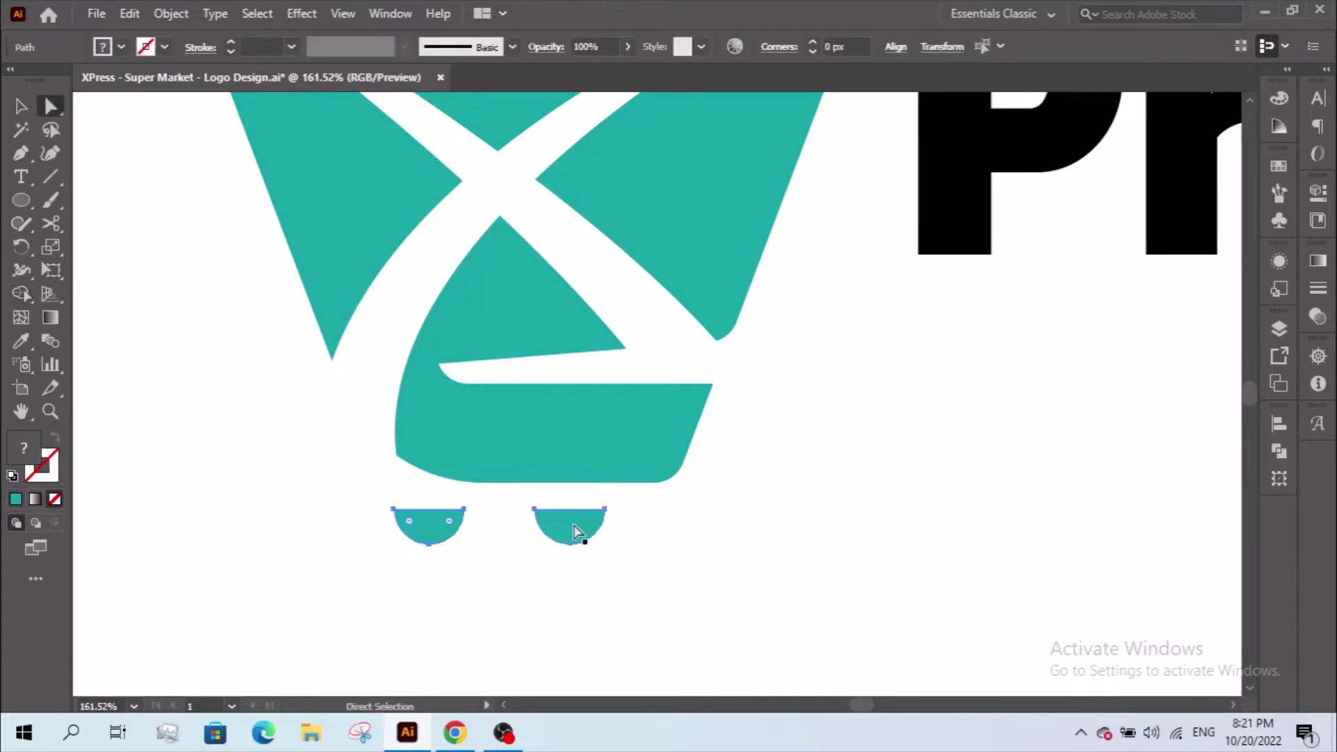
{"action": "left_click", "coordinate": [492, 578]}
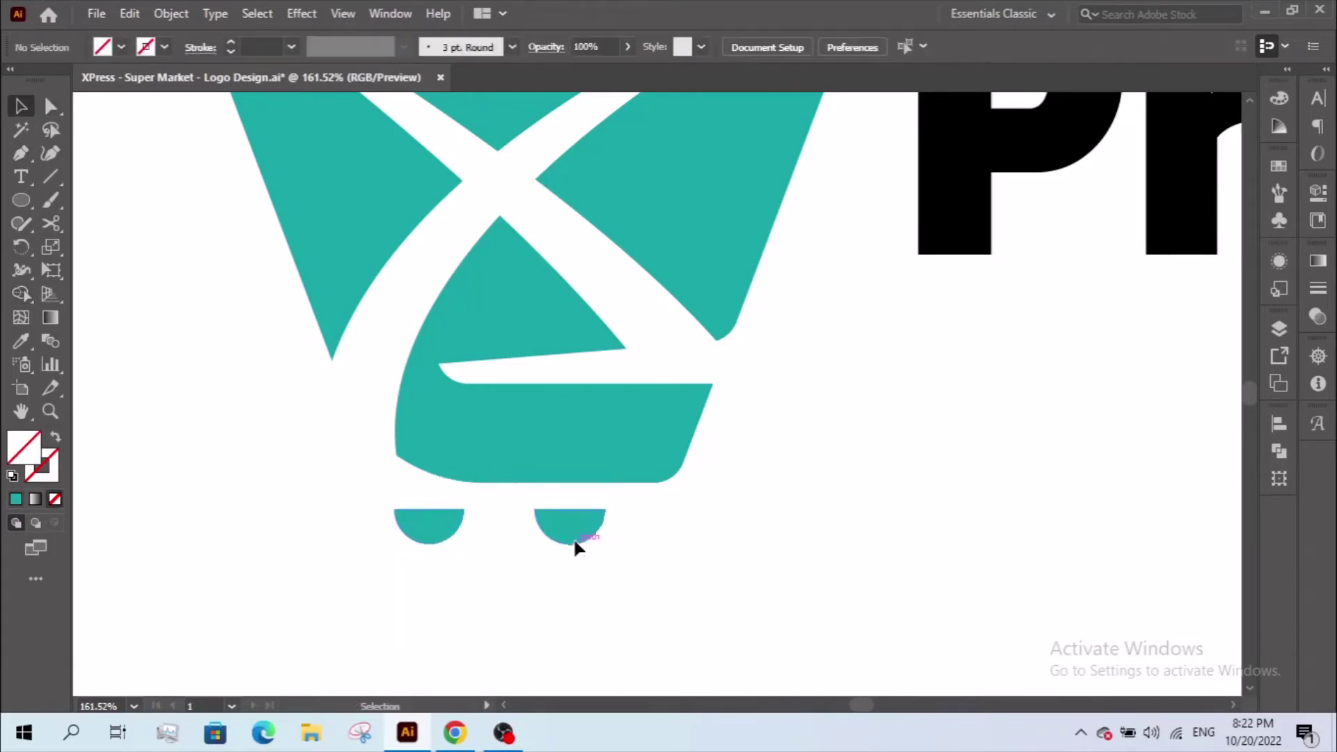
Group the two half-circle wheels and centre them horizontally on the cart
{"action": "left_click_drag", "start_coordinate": [574, 541], "coordinate": [572, 534]}
{"action": "key", "text": "z"}
{"action": "left_click", "coordinate": [555, 512], "text": "alt"}
{"action": "left_click", "coordinate": [568, 431], "text": "alt"}
{"action": "left_click_drag", "start_coordinate": [575, 404], "coordinate": [471, 609]}
{"action": "key", "text": "v"}
{"action": "key", "text": "ctrl+g"}
{"action": "left_click", "coordinate": [626, 517], "text": "shift"}
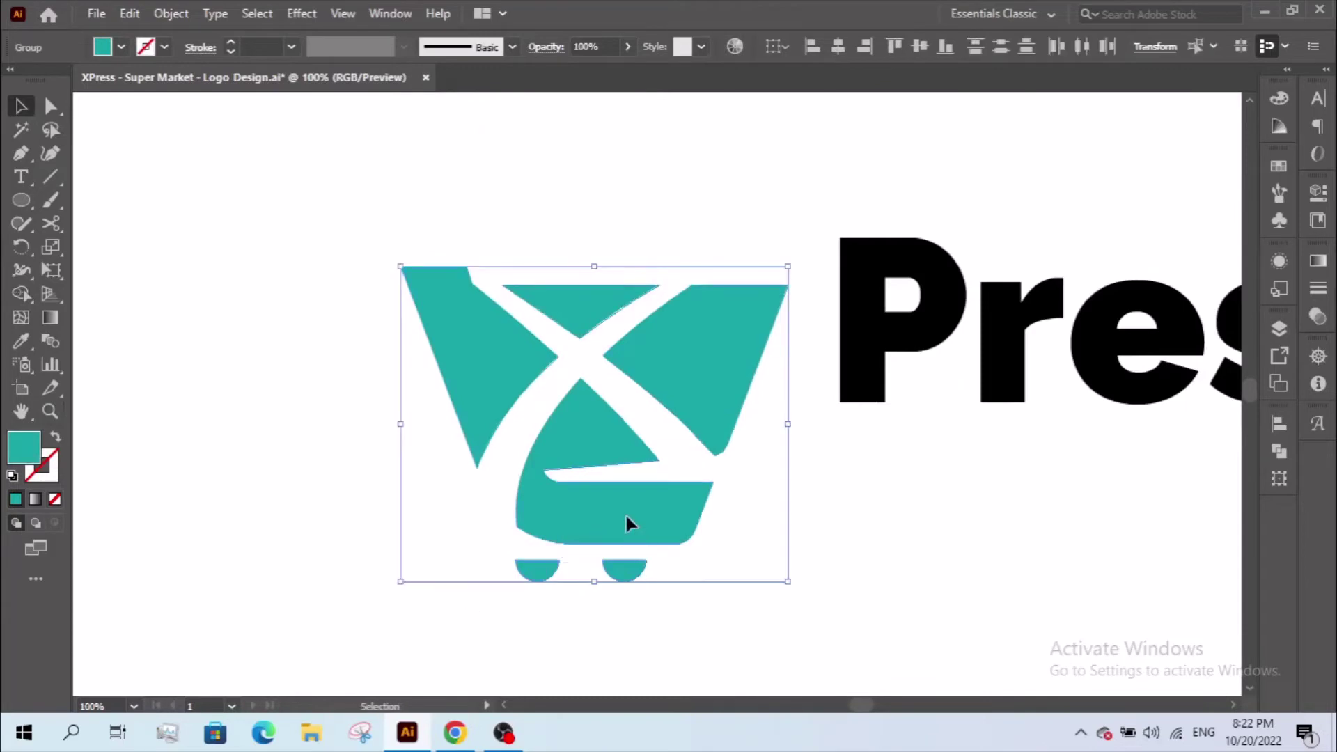
{"action": "left_click", "coordinate": [626, 517]}
{"action": "left_click", "coordinate": [837, 48]}
{"action": "left_click", "coordinate": [814, 570]}
Nudge the wheel group slightly to the right beneath the cart base
{"action": "key", "text": "z"}
{"action": "left_click_drag", "start_coordinate": [432, 569], "coordinate": [782, 608]}
{"action": "left_click_drag", "start_coordinate": [825, 236], "coordinate": [812, 567]}
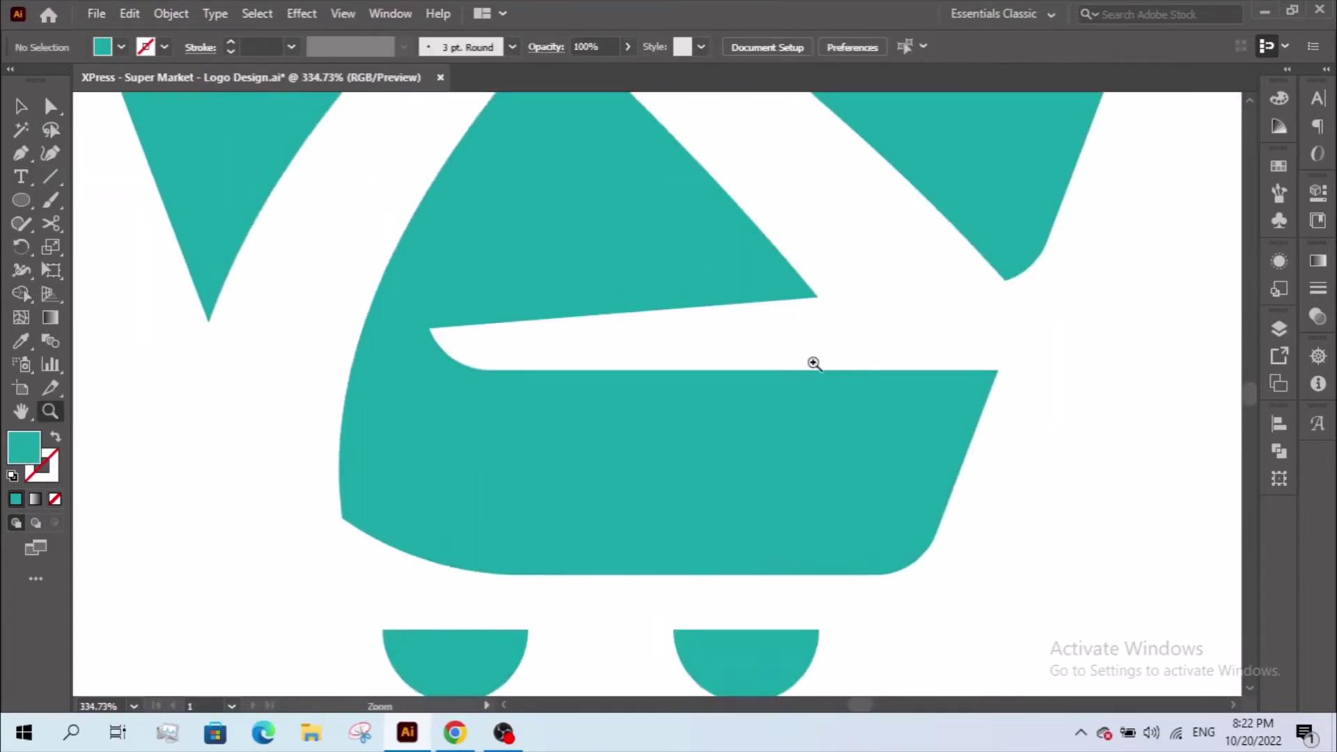
{"action": "left_click", "coordinate": [814, 362], "text": "alt"}
{"action": "left_click", "coordinate": [813, 363], "text": "alt"}
{"action": "left_click", "coordinate": [814, 363], "text": "alt"}
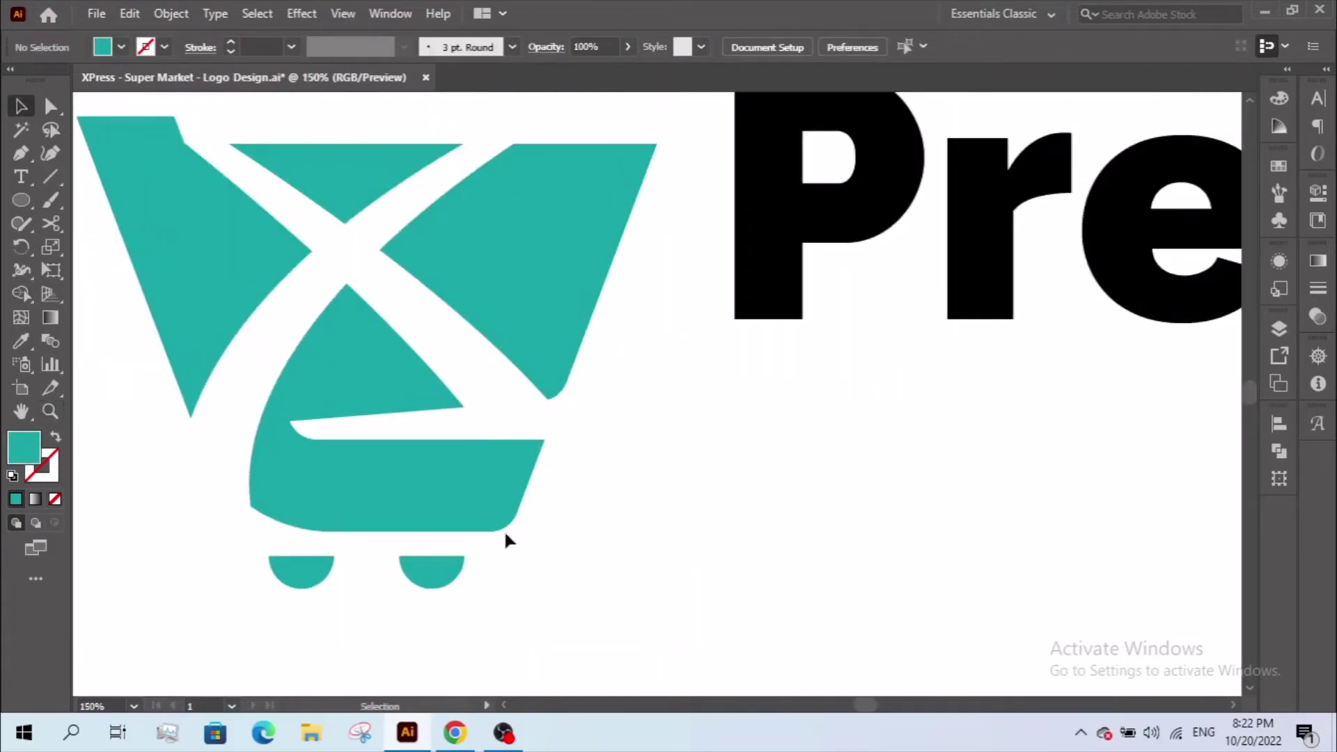
{"action": "left_click", "coordinate": [451, 563]}
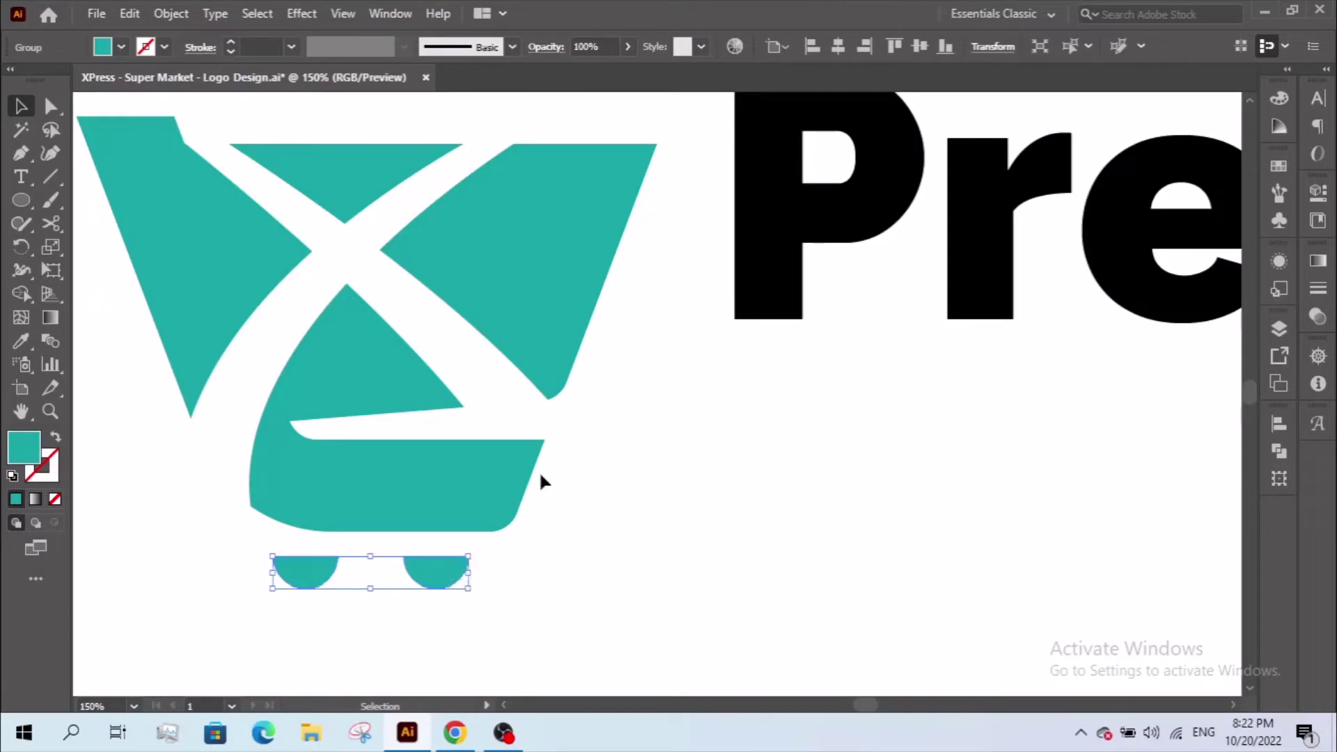
Draw a rectangle over the cart from its upper right corner to the left panel's lower tip, and adjust its left edge
{"action": "key", "text": "p"}
{"action": "left_click_drag", "start_coordinate": [657, 144], "coordinate": [346, 419]}
{"action": "key", "text": "v"}
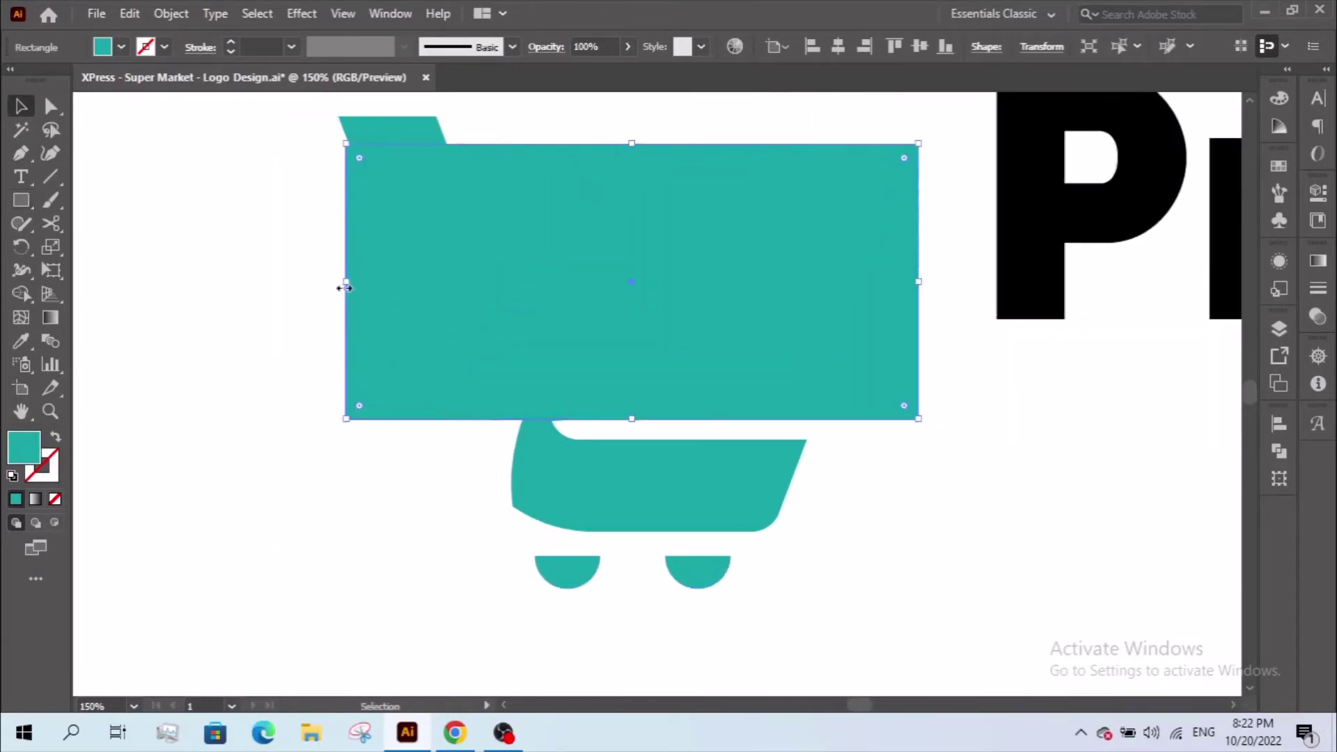
{"action": "left_click_drag", "start_coordinate": [959, 528], "coordinate": [957, 528]}
{"action": "key", "text": "v"}
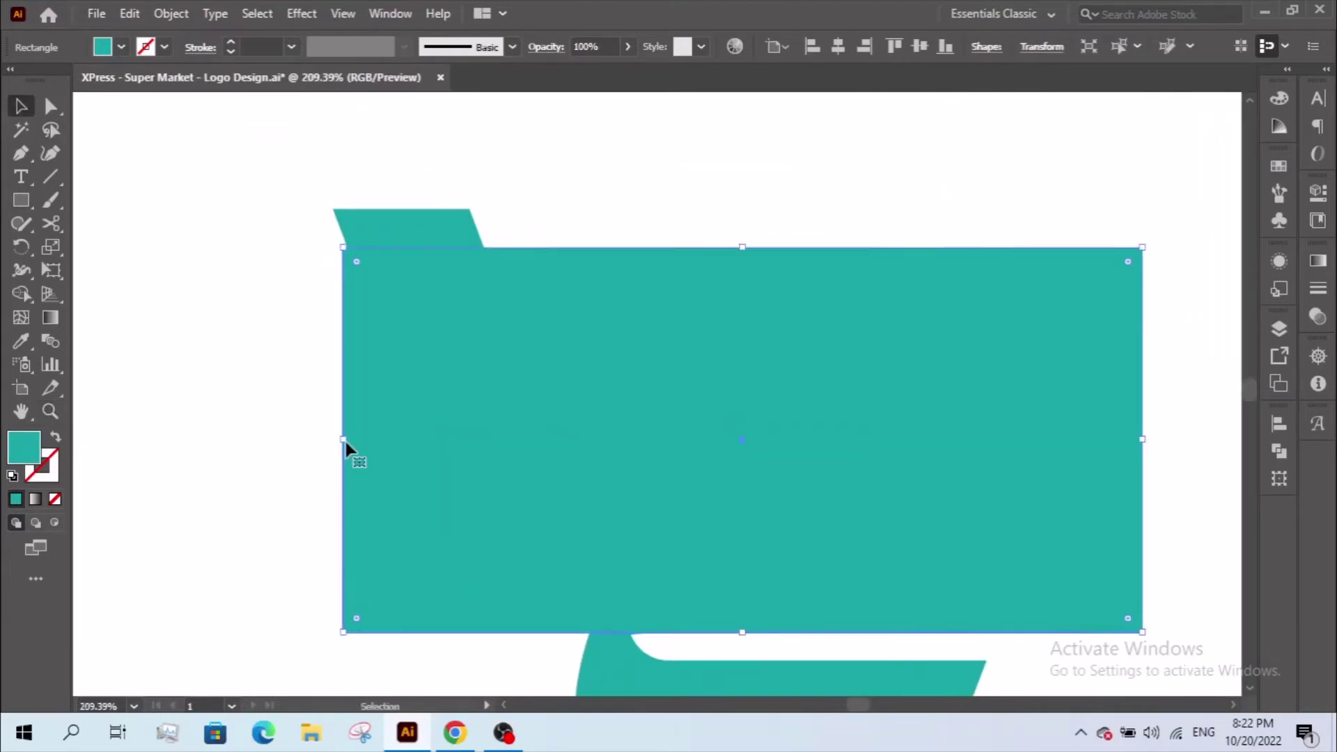
{"action": "left_click_drag", "start_coordinate": [346, 444], "coordinate": [347, 445]}
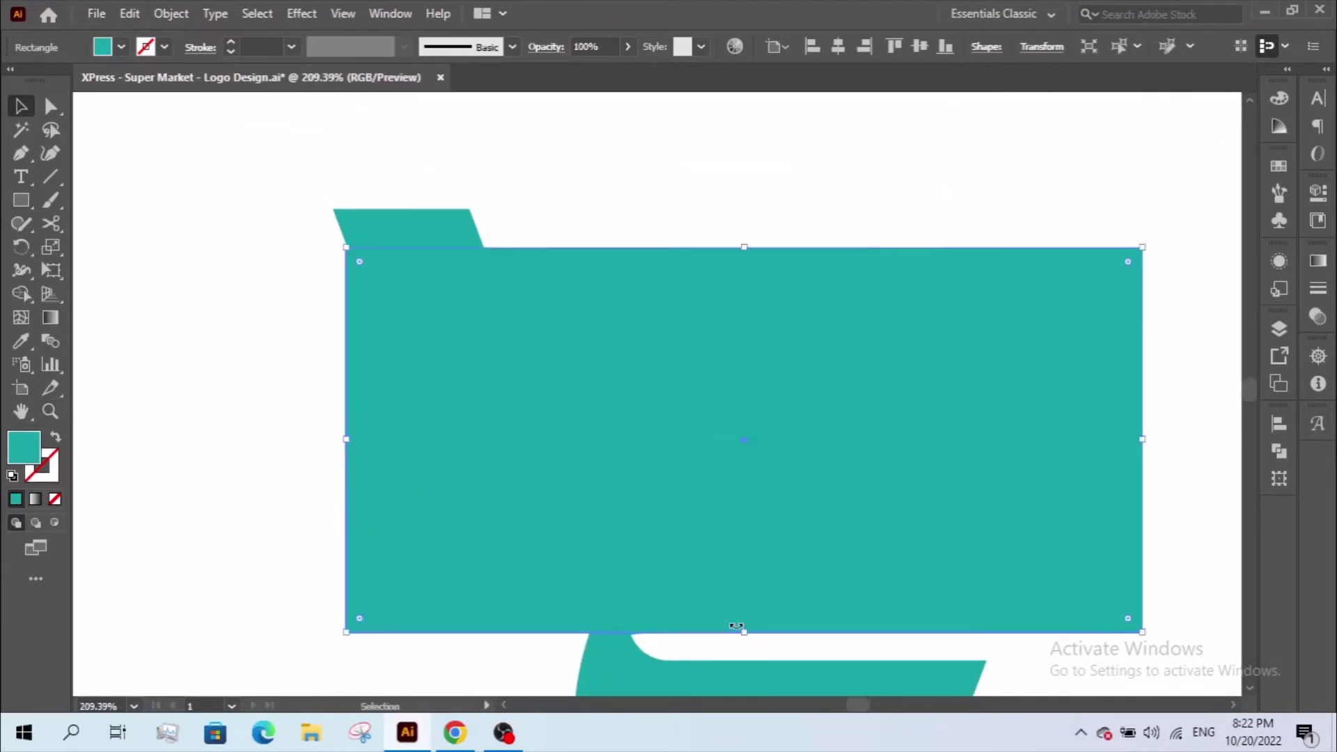
Raise the rectangle's lower edge to leave a shallow band across the upper part of the cart
{"action": "left_click_drag", "start_coordinate": [745, 633], "coordinate": [736, 387]}
{"action": "key", "text": "z"}
{"action": "left_click_drag", "start_coordinate": [312, 236], "coordinate": [452, 434]}
{"action": "key", "text": "space"}
{"action": "left_click_drag", "start_coordinate": [546, 387], "coordinate": [537, 173]}
{"action": "key", "text": "z"}
{"action": "left_click", "coordinate": [638, 354], "text": "alt"}
{"action": "left_click", "coordinate": [633, 356], "text": "alt"}
{"action": "left_click", "coordinate": [634, 355], "text": "alt"}
{"action": "left_click", "coordinate": [633, 356], "text": "alt"}
{"action": "left_click", "coordinate": [633, 356], "text": "alt"}
{"action": "left_click_drag", "start_coordinate": [738, 410], "coordinate": [360, 167]}
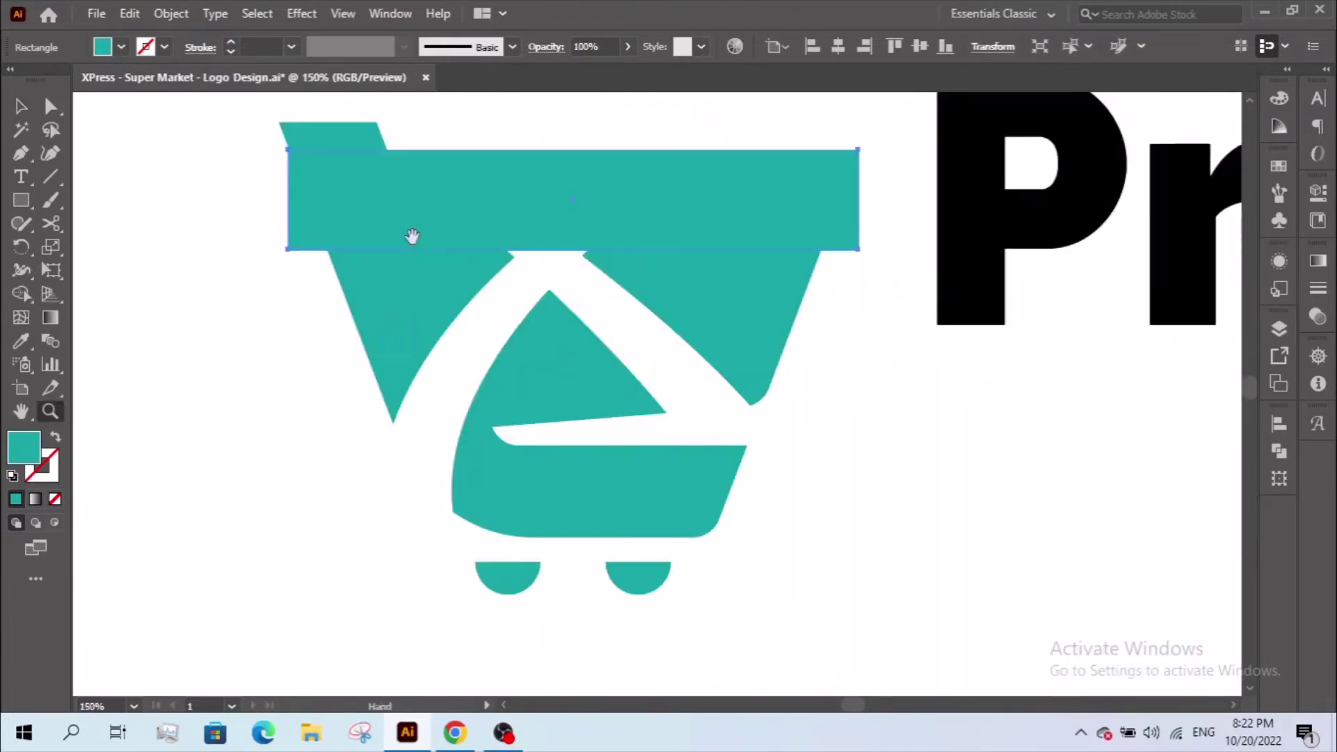
Extend the rectangle down over the cart body and centre the wheel group horizontally on it
{"action": "key", "text": "v"}
{"action": "left_click_drag", "start_coordinate": [524, 182], "coordinate": [525, 440]}
{"action": "left_click", "coordinate": [557, 454], "text": "shift"}
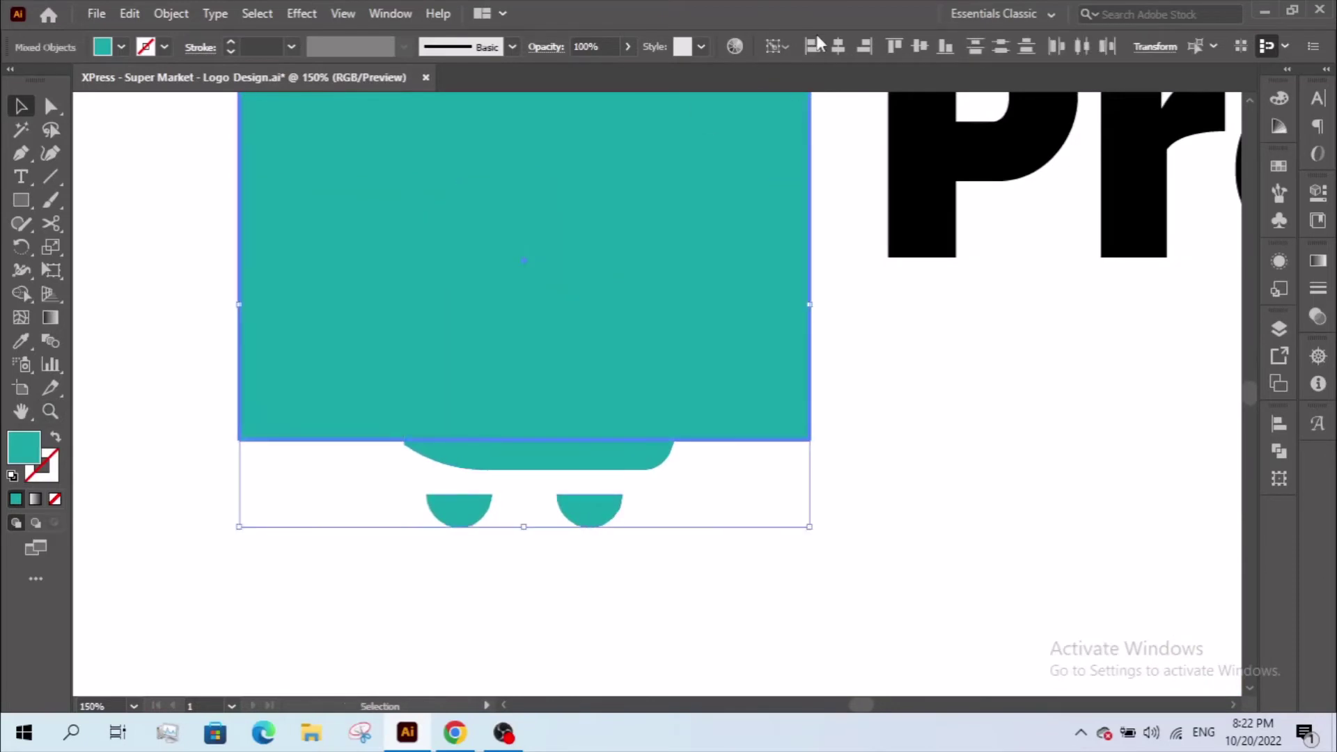
{"action": "left_click", "coordinate": [864, 513]}
Delete the guide rectangle covering the cart, keeping the wheel group
{"action": "left_click", "coordinate": [584, 500]}
{"action": "left_click", "coordinate": [595, 418], "text": "shift"}
{"action": "left_click", "coordinate": [602, 519], "text": "shift"}
{"action": "key", "text": "Delete"}
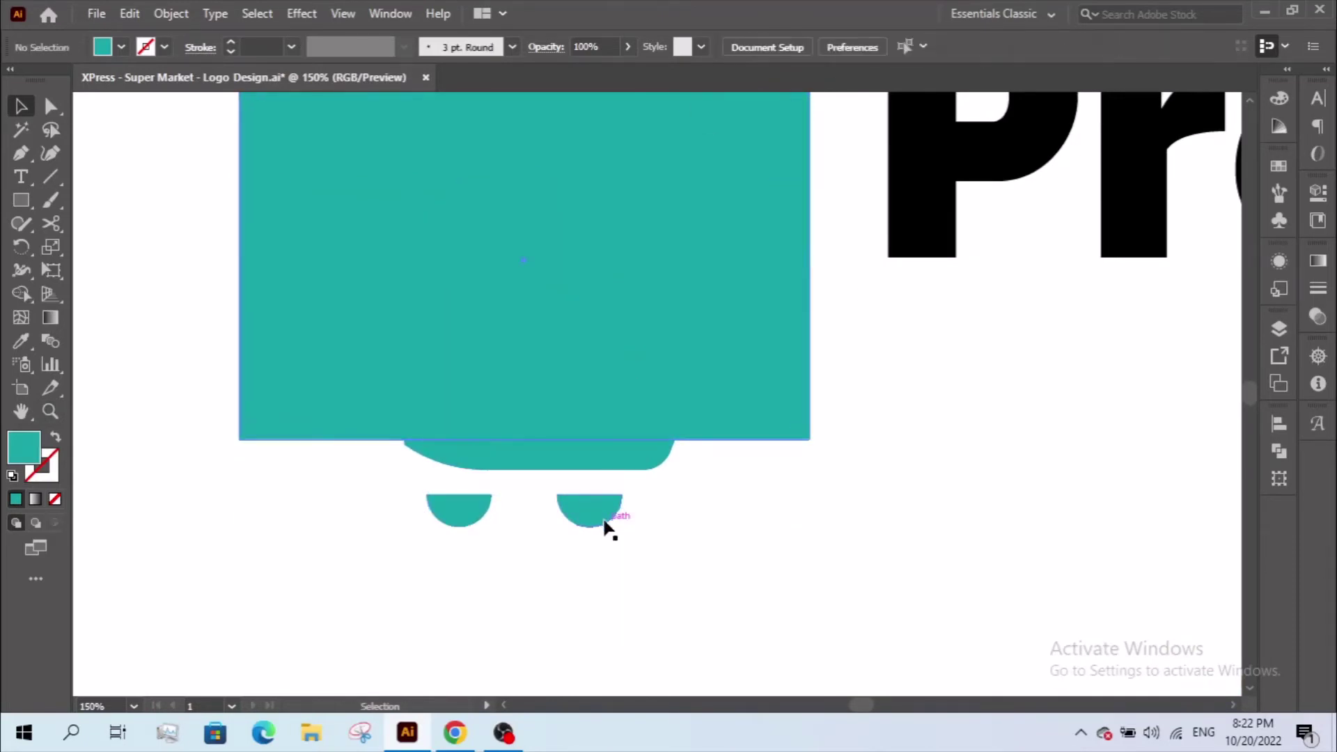
Align the word "Press" and the cart along their top edges
{"action": "key", "text": "z"}
{"action": "left_click", "coordinate": [683, 475], "text": "alt"}
{"action": "left_click", "coordinate": [681, 468], "text": "alt"}
{"action": "left_click_drag", "start_coordinate": [682, 411], "coordinate": [649, 606]}
{"action": "key", "text": "v"}
{"action": "left_click", "coordinate": [759, 425]}
{"action": "left_click", "coordinate": [641, 417], "text": "shift"}
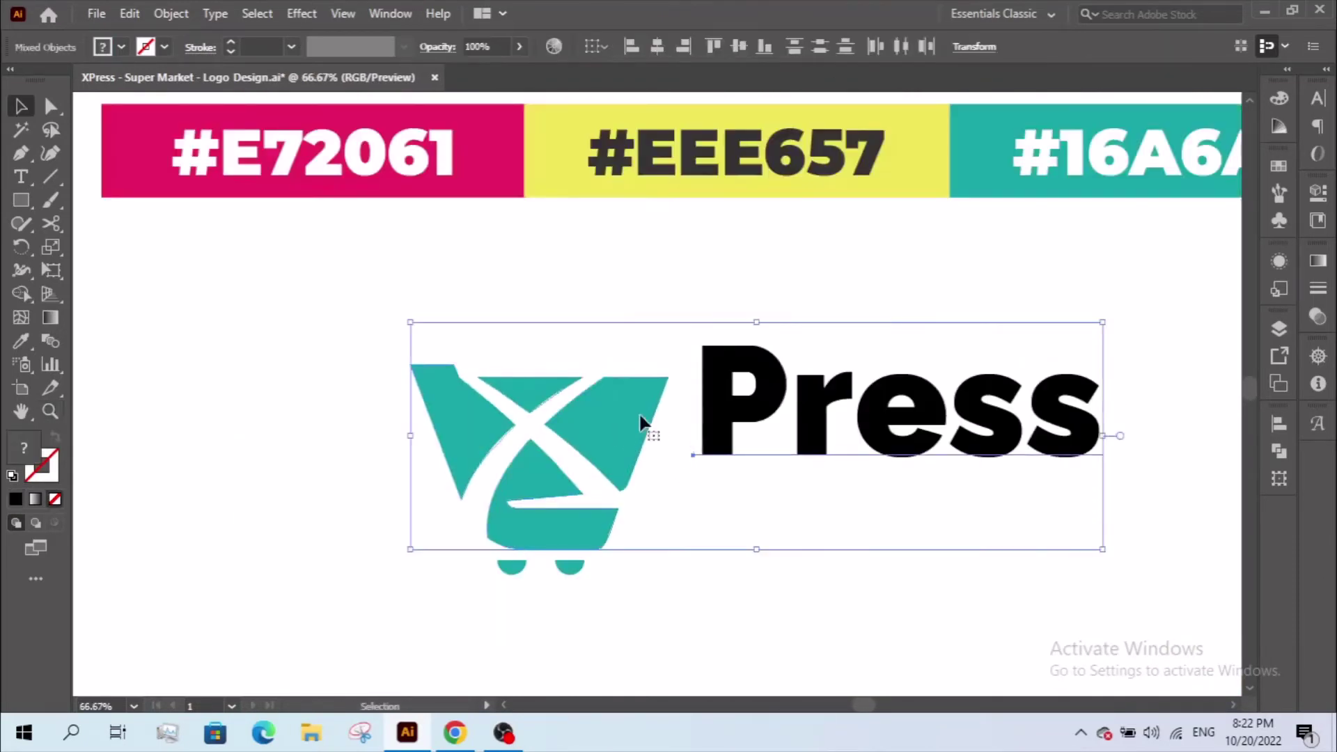
{"action": "left_click", "coordinate": [713, 47]}
{"action": "left_click", "coordinate": [805, 323]}
Duplicate the "Press" text straight below the original and change the copy's wording to "SuperMarket"
{"action": "left_click_drag", "start_coordinate": [841, 411], "coordinate": [841, 556]}
{"action": "left_click_drag", "start_coordinate": [868, 487], "coordinate": [693, 427]}
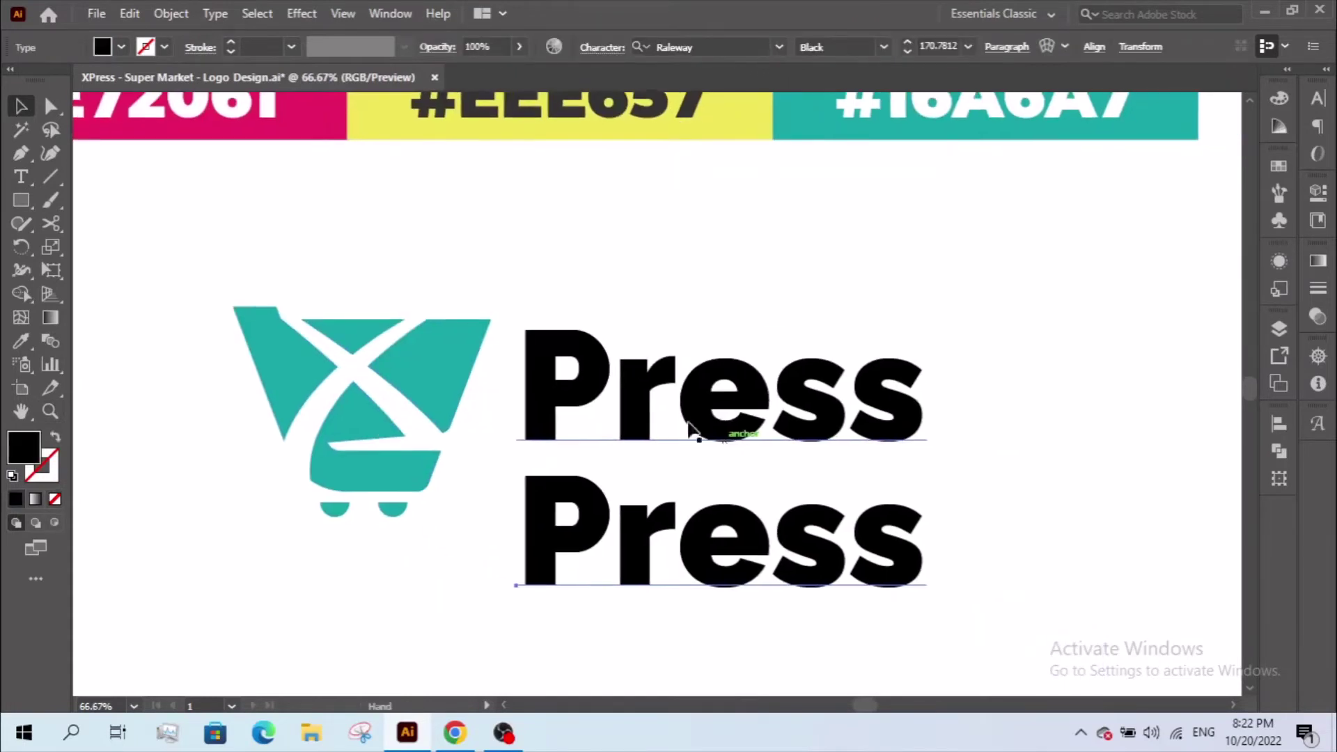
{"action": "key", "text": "z"}
{"action": "left_click_drag", "start_coordinate": [500, 284], "coordinate": [1038, 618]}
{"action": "left_click", "coordinate": [738, 489], "text": "alt"}
{"action": "left_click", "coordinate": [729, 482], "text": "alt"}
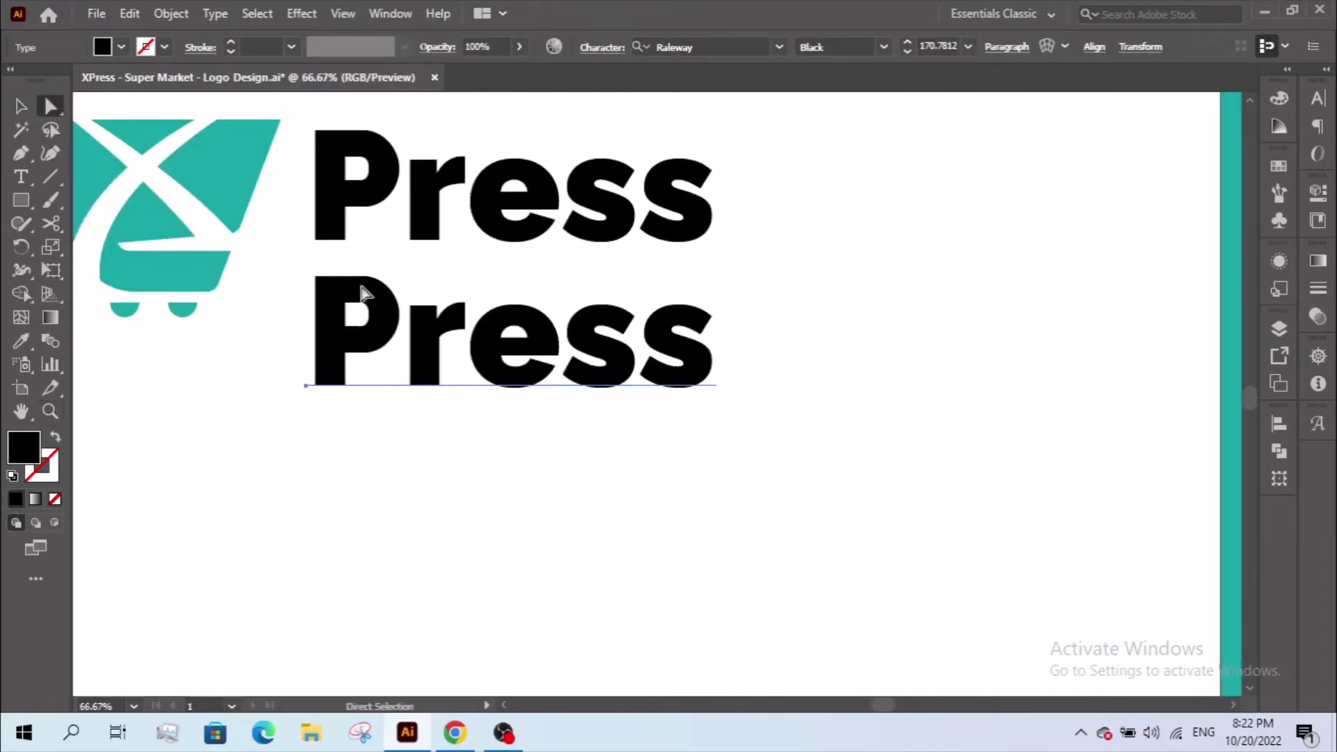
{"action": "double_click", "coordinate": [421, 338]}
{"action": "type", "text": "S"}
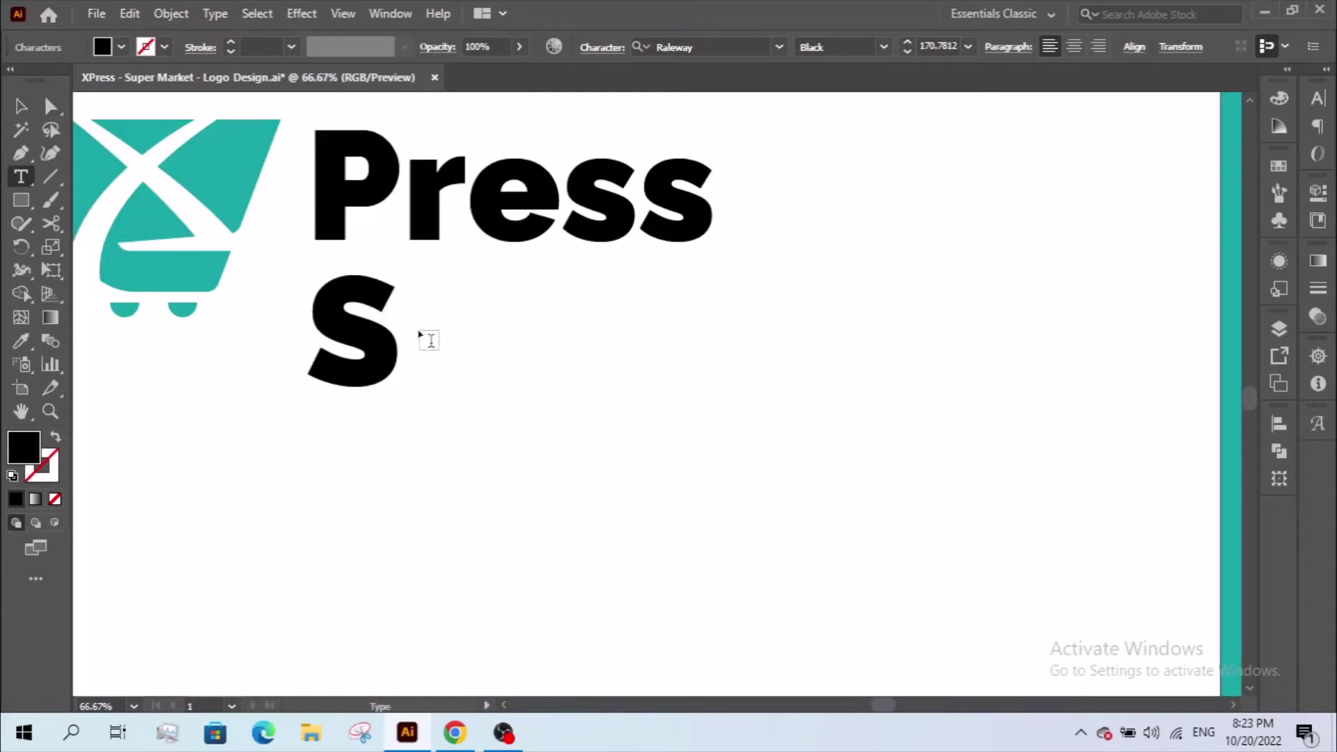
{"action": "type", "text": "uperMarke"}
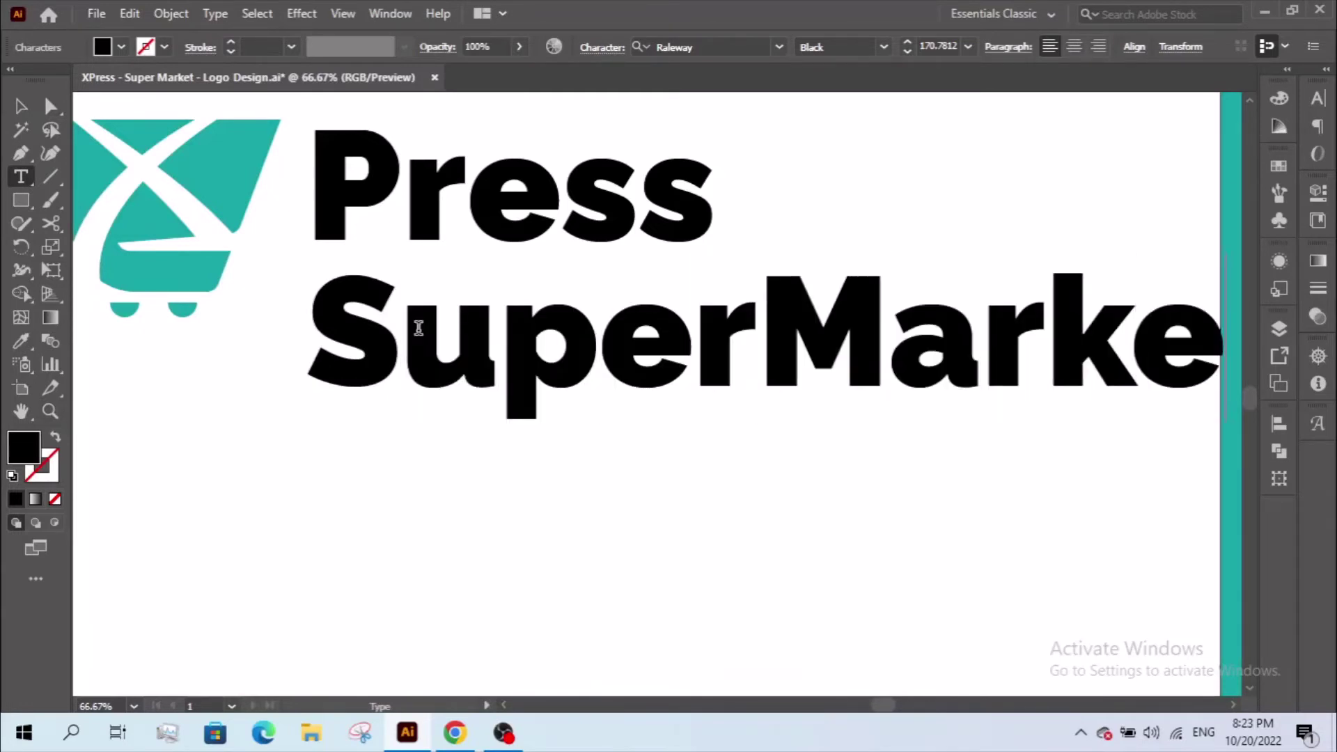
{"action": "type", "text": "t"}
{"action": "key", "text": "Escape"}
Set the "SuperMarket" text to Raleway Light in all caps
{"action": "left_click", "coordinate": [883, 46]}
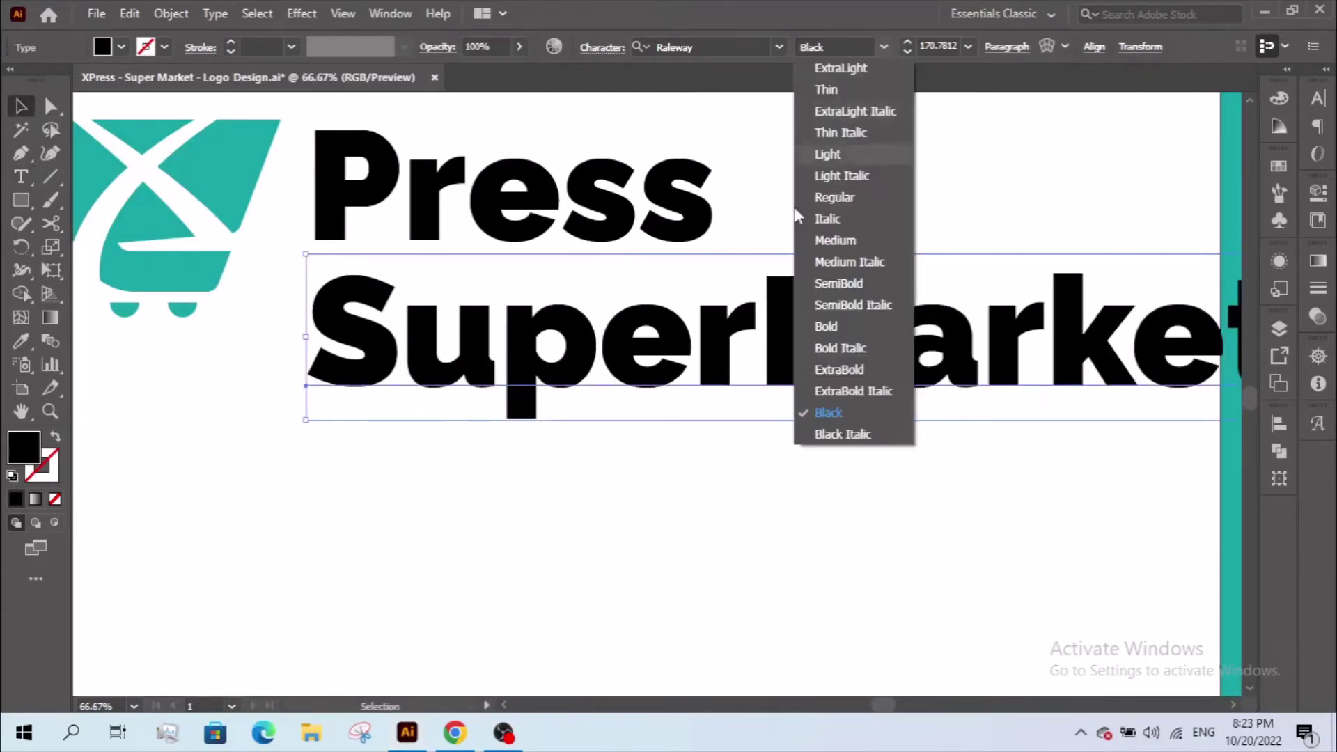
{"action": "left_click", "coordinate": [850, 141]}
{"action": "left_click", "coordinate": [603, 47]}
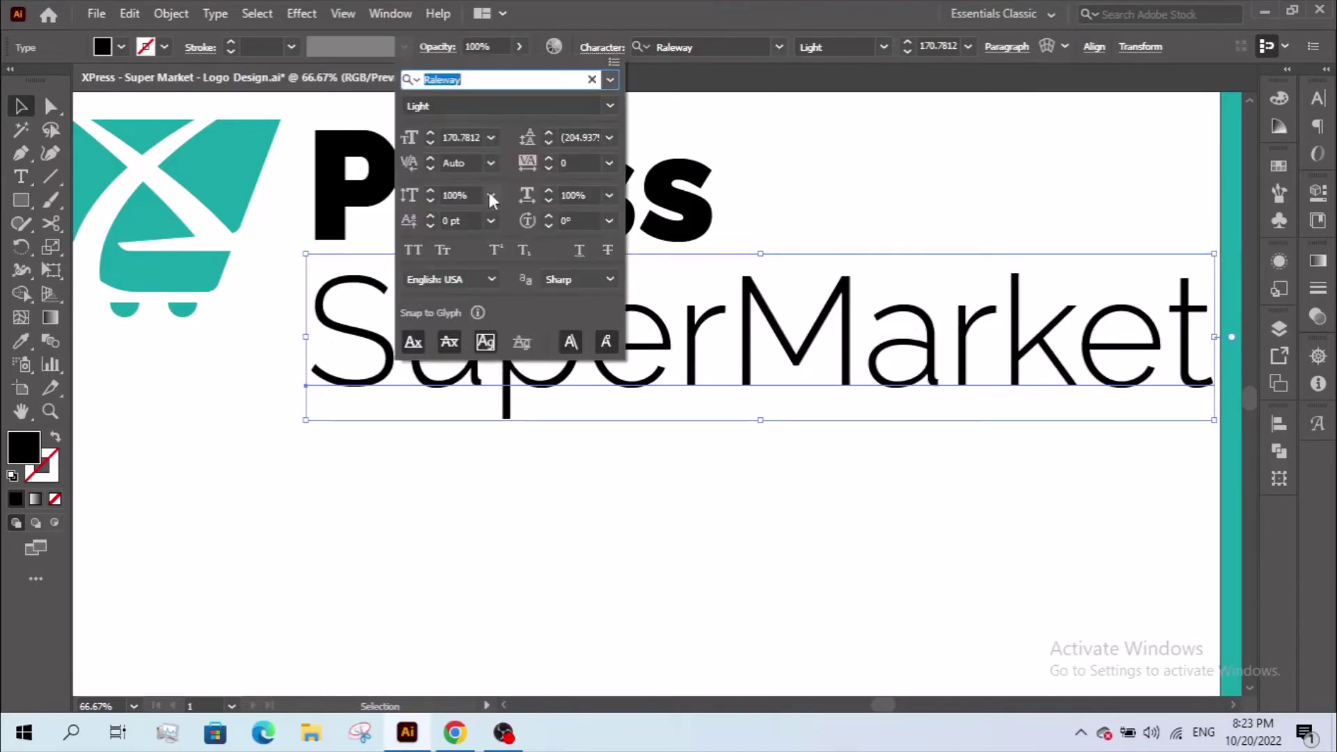
{"action": "left_click", "coordinate": [412, 250]}
{"action": "left_click", "coordinate": [730, 493]}
Scale the SUPERMARKET text down to about 108.5 pt and centre it horizontally below "Press"
{"action": "left_click_drag", "start_coordinate": [306, 338], "coordinate": [717, 337]}
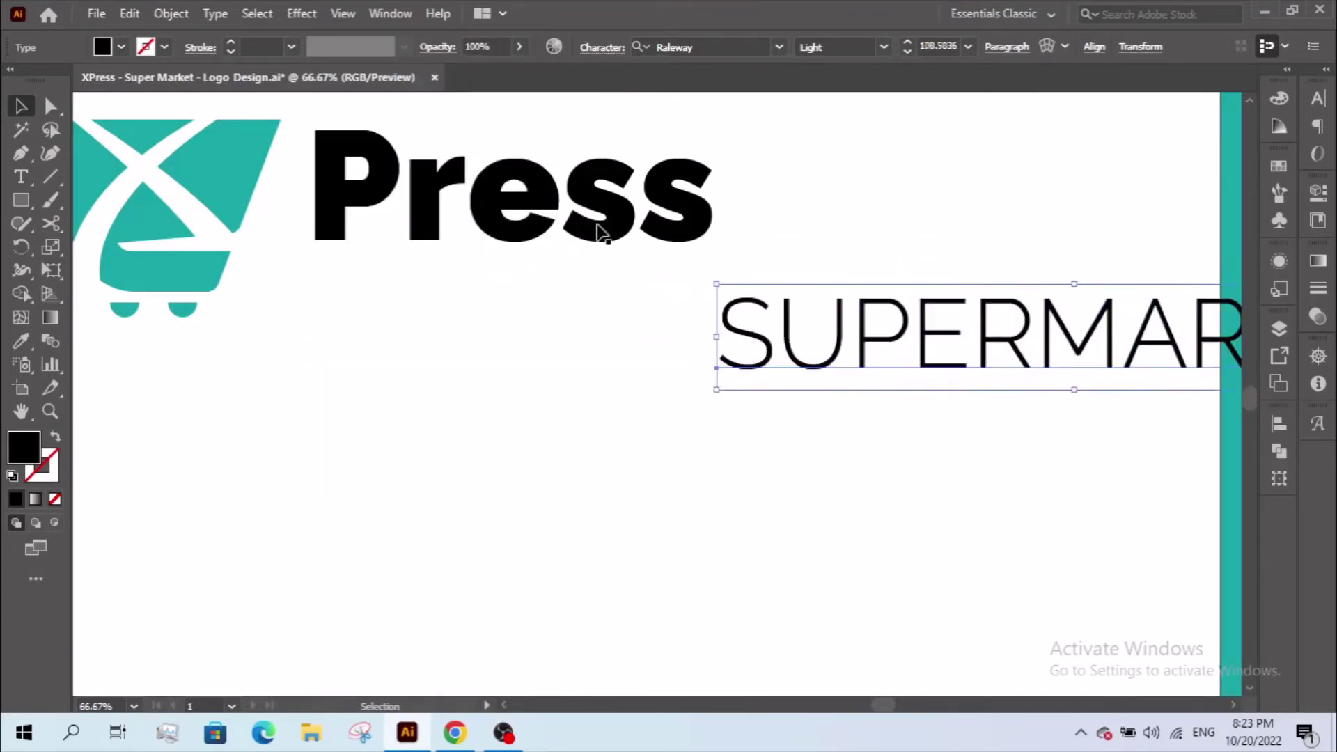
{"action": "left_click", "coordinate": [596, 209], "text": "shift"}
{"action": "left_click", "coordinate": [1135, 47]}
{"action": "left_click", "coordinate": [971, 102]}
{"action": "left_click", "coordinate": [748, 444]}
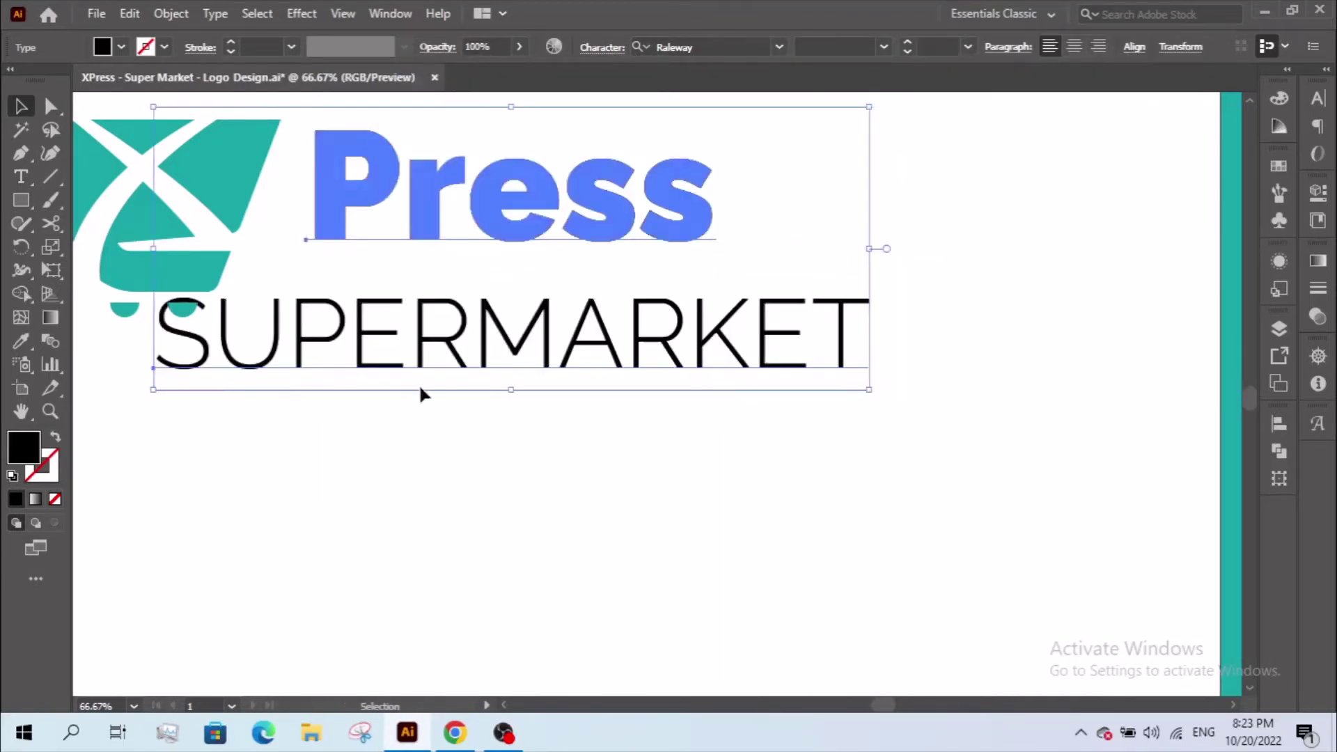
Shrink SUPERMARKET to the width of "Press", about 60 pt, and move it close beneath that word
{"action": "left_click", "coordinate": [352, 444]}
{"action": "left_click", "coordinate": [208, 330]}
{"action": "left_click_drag", "start_coordinate": [154, 337], "coordinate": [316, 243]}
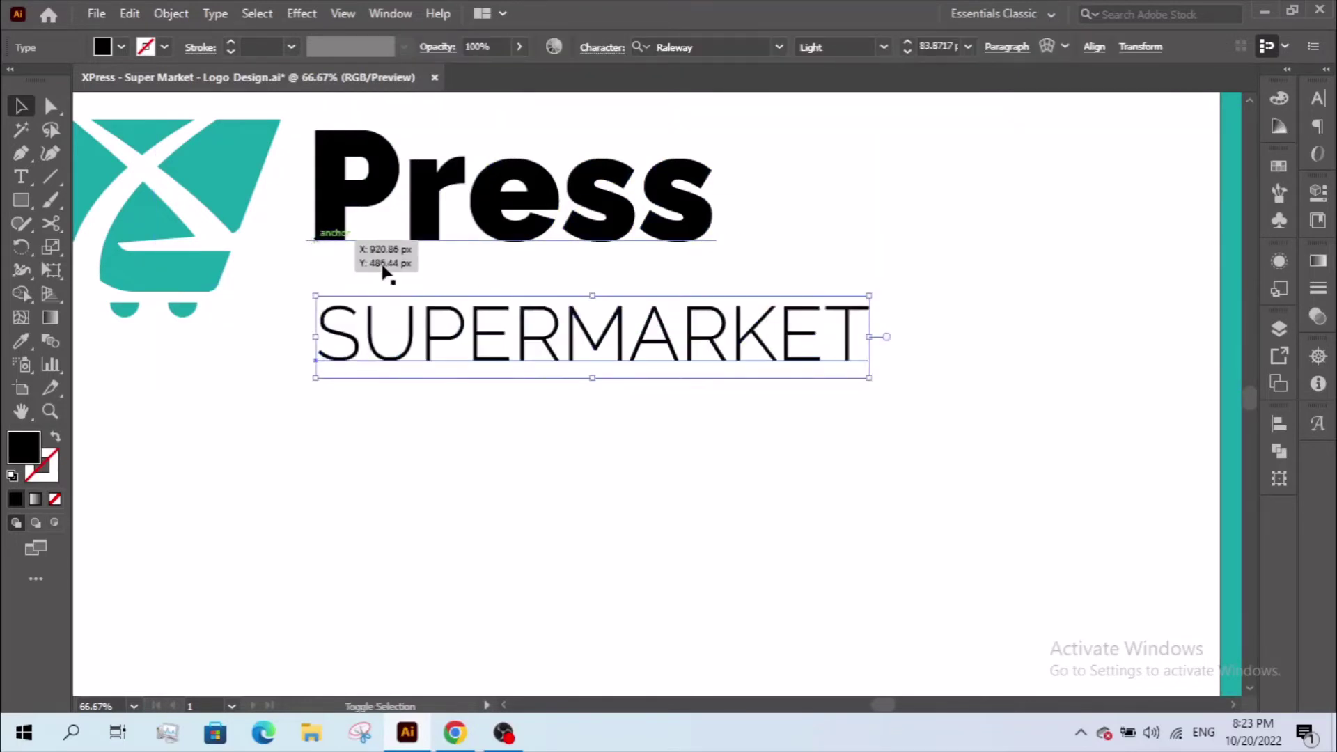
{"action": "left_click_drag", "start_coordinate": [869, 338], "coordinate": [714, 219]}
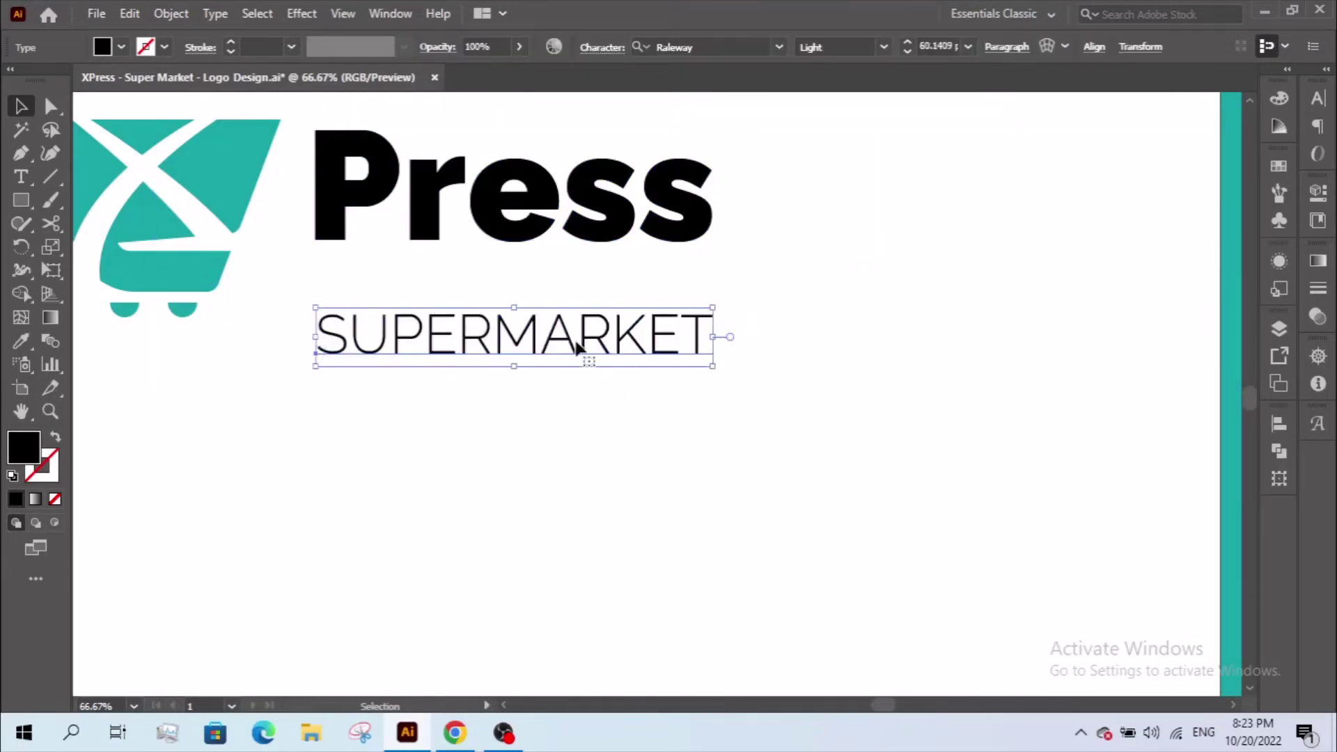
{"action": "left_click_drag", "start_coordinate": [570, 332], "coordinate": [592, 438]}
{"action": "left_click", "coordinate": [519, 326]}
Group the cart and both text lines, and place a copy of the group about 347 px straight below
{"action": "key", "text": "z"}
{"action": "left_click_drag", "start_coordinate": [166, 228], "coordinate": [274, 229]}
{"action": "left_click_drag", "start_coordinate": [149, 207], "coordinate": [968, 574]}
{"action": "left_click_drag", "start_coordinate": [970, 451], "coordinate": [832, 463]}
{"action": "left_click", "coordinate": [832, 463], "text": "alt"}
{"action": "left_click", "coordinate": [832, 463], "text": "alt"}
{"action": "left_click", "coordinate": [831, 463], "text": "alt"}
{"action": "key", "text": "v"}
{"action": "left_click_drag", "start_coordinate": [547, 271], "coordinate": [911, 443]}
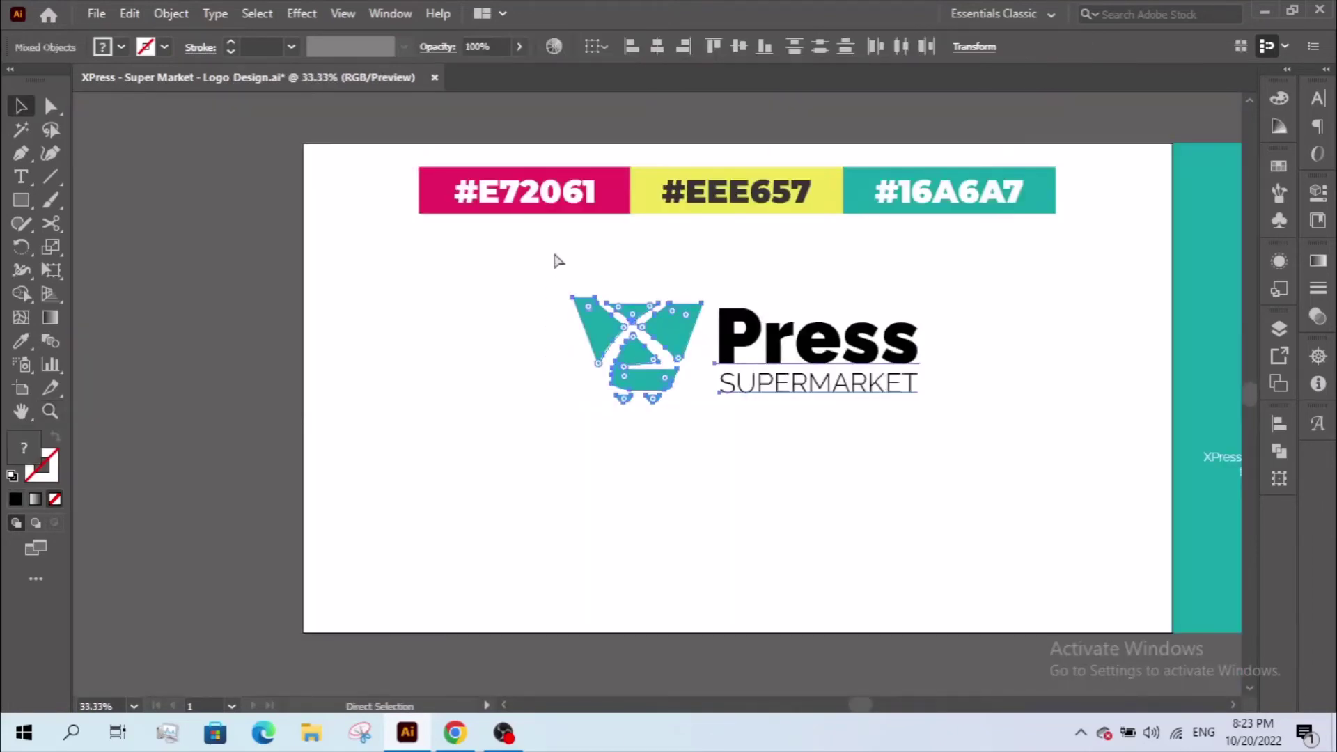
{"action": "right_click", "coordinate": [787, 373]}
{"action": "left_click", "coordinate": [812, 525]}
{"action": "left_click_drag", "start_coordinate": [770, 349], "coordinate": [772, 507]}
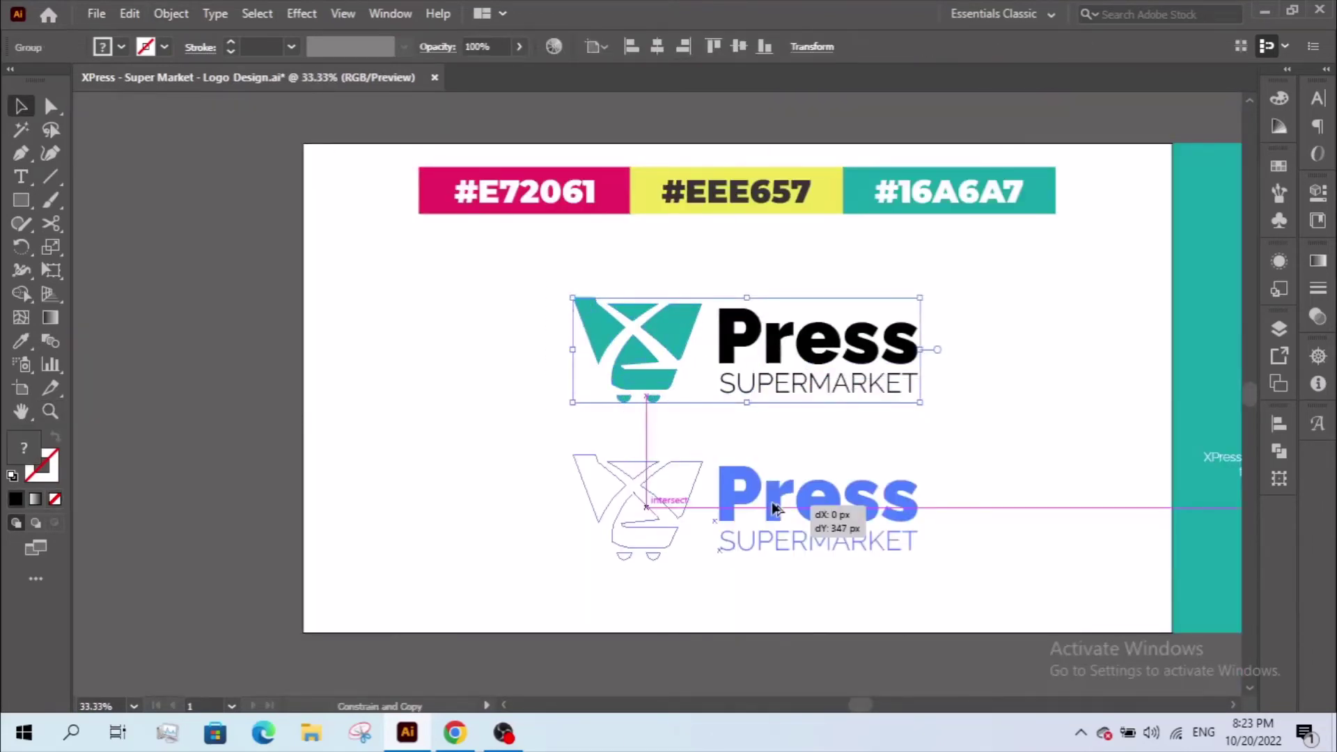
{"action": "left_click", "coordinate": [496, 411]}
Ungroup the lower copy of the logo
{"action": "key", "text": "z"}
{"action": "left_click_drag", "start_coordinate": [486, 397], "coordinate": [1178, 643]}
{"action": "key", "text": "v"}
{"action": "left_click", "coordinate": [775, 430]}
{"action": "right_click", "coordinate": [701, 364]}
{"action": "left_click", "coordinate": [843, 526]}
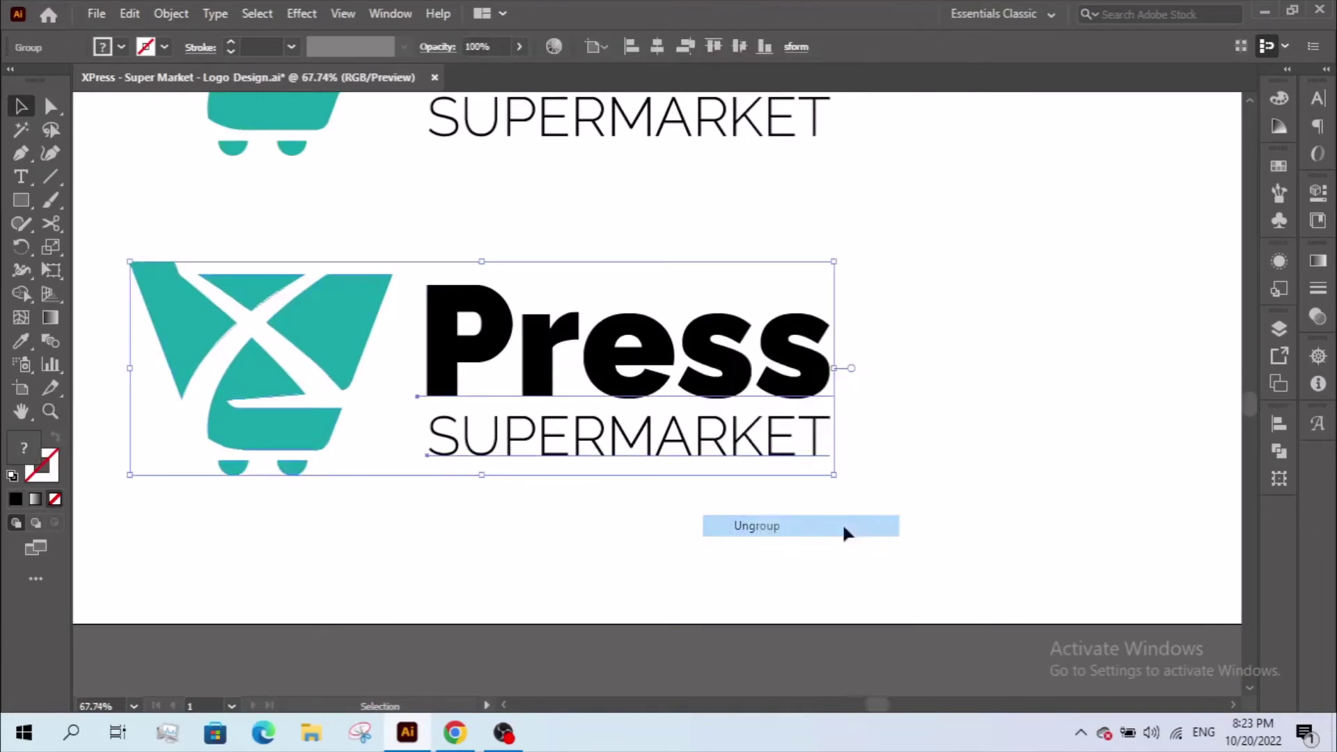
{"action": "left_click", "coordinate": [845, 524]}
Convert the "Press" and "SUPERMARKET" texts of the lower logo to outlines
{"action": "left_click", "coordinate": [778, 439]}
{"action": "left_click", "coordinate": [722, 348], "text": "shift"}
{"action": "right_click", "coordinate": [746, 355]}
{"action": "left_click", "coordinate": [898, 444]}
{"action": "left_click", "coordinate": [891, 450]}
{"action": "left_click", "coordinate": [803, 441]}
Stretch the outlined SUPERMARKET so both its ends line up with the outer edges of "Press"
{"action": "key", "text": "z"}
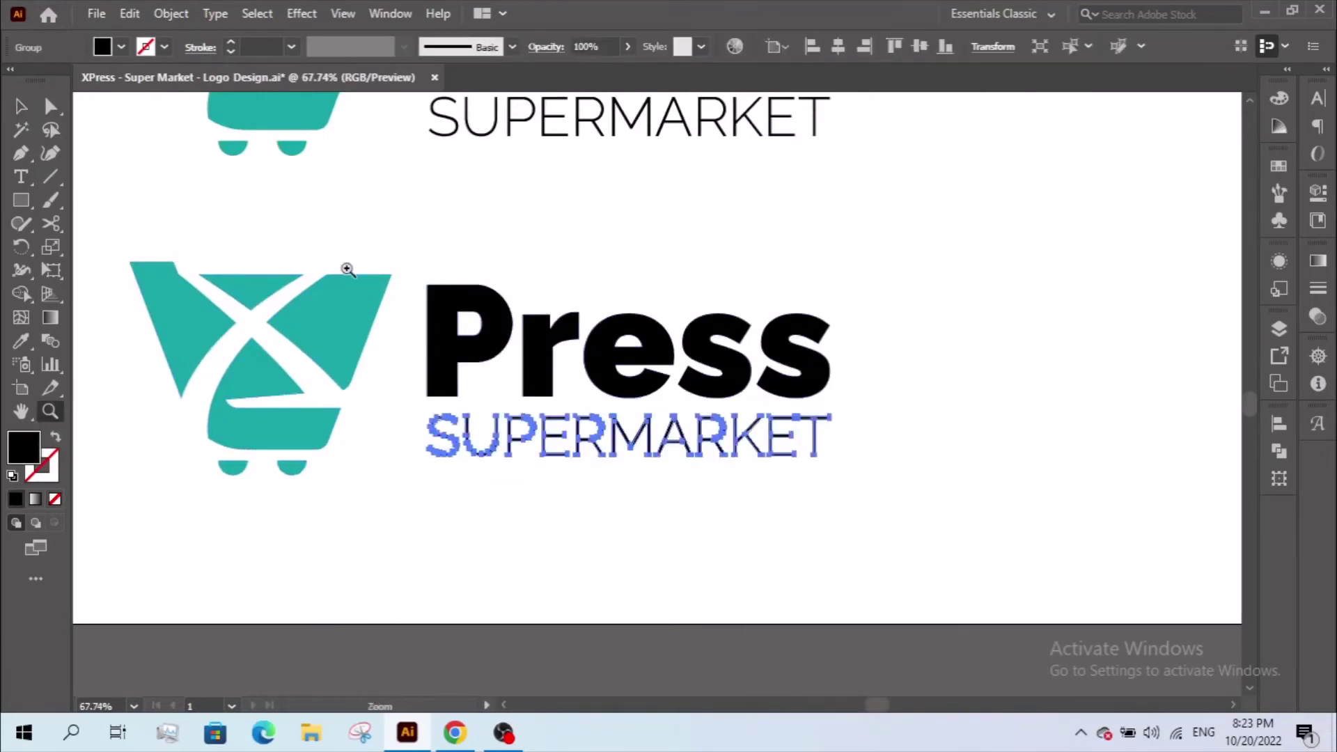
{"action": "left_click_drag", "start_coordinate": [347, 269], "coordinate": [1047, 517]}
{"action": "key", "text": "v"}
{"action": "left_click_drag", "start_coordinate": [876, 468], "coordinate": [874, 361]}
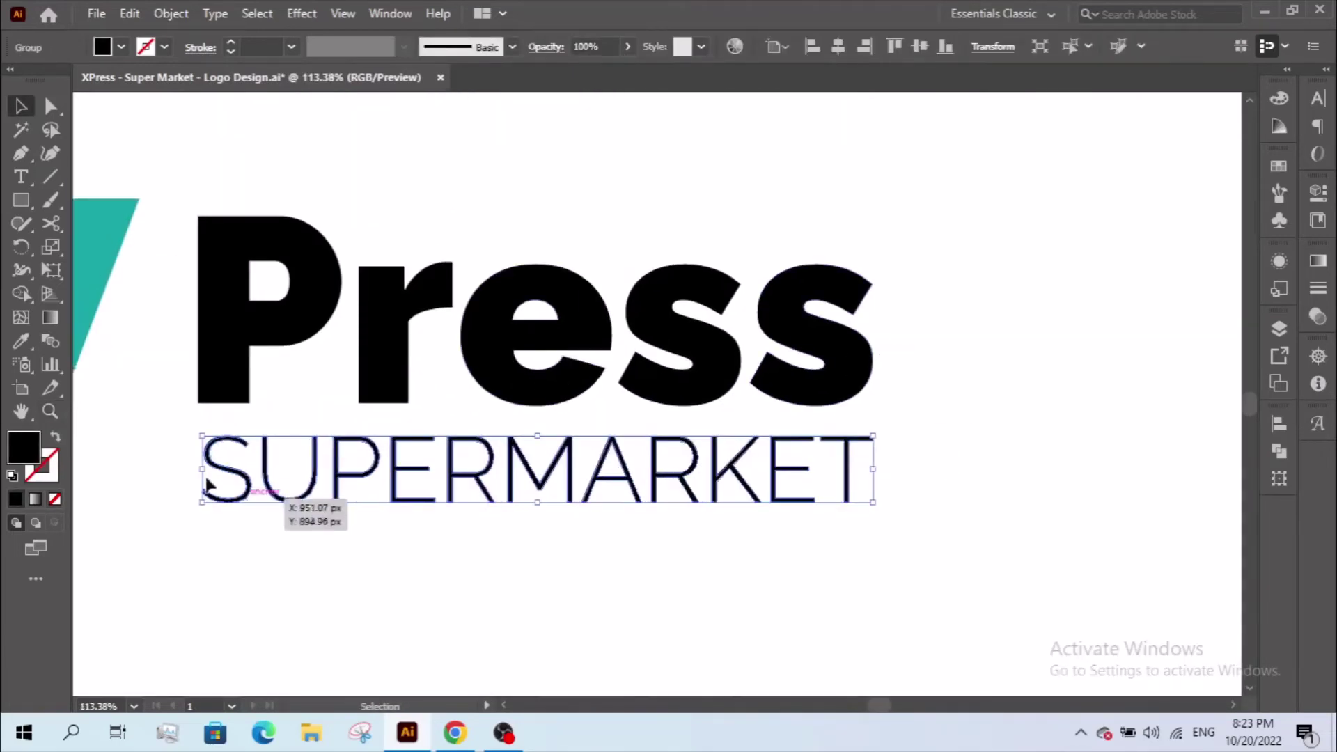
{"action": "left_click_drag", "start_coordinate": [202, 468], "coordinate": [199, 394]}
{"action": "left_click", "coordinate": [314, 411]}
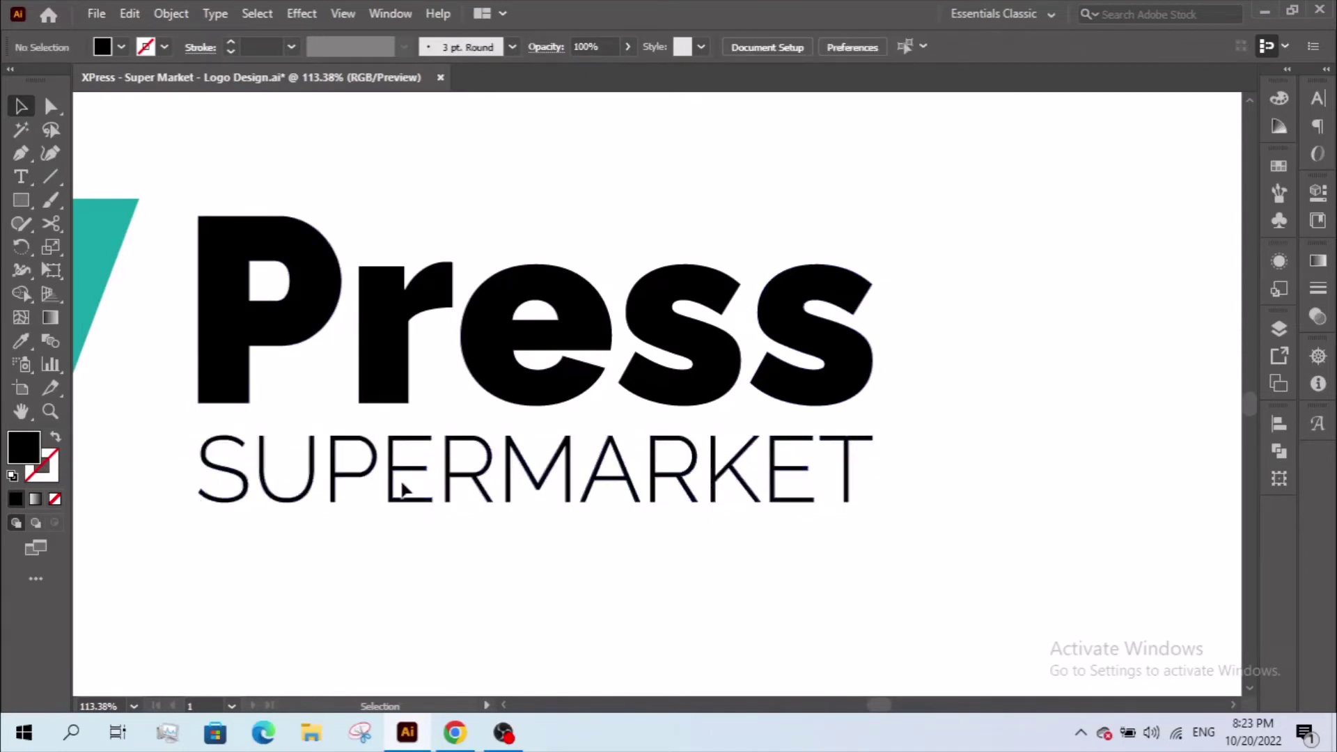
Move the outlined SUPERMARKET up closer to "Press" and group the two words
{"action": "left_click_drag", "start_coordinate": [402, 488], "coordinate": [447, 458]}
{"action": "left_click", "coordinate": [485, 548]}
{"action": "left_click", "coordinate": [514, 307], "text": "shift"}
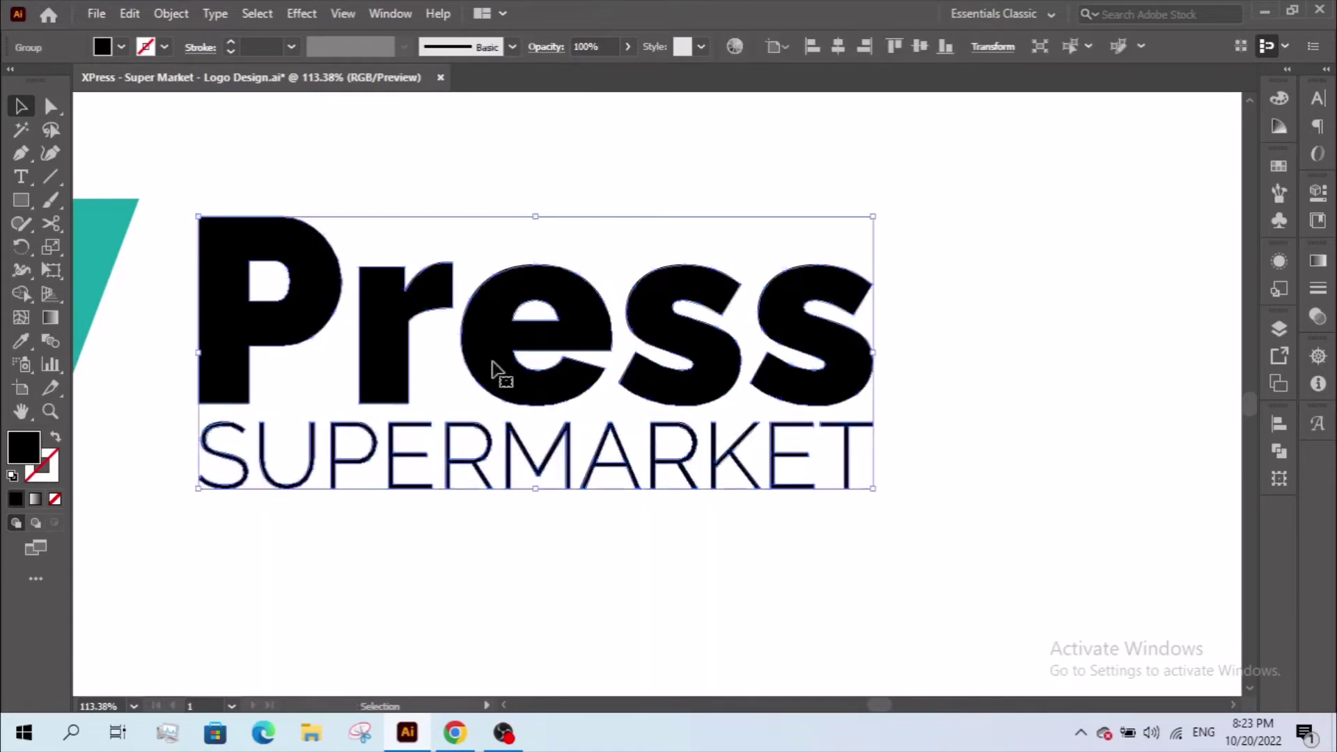
{"action": "key", "text": "ctrl+minus"}
{"action": "key", "text": "ctrl+minus"}
{"action": "left_click", "coordinate": [471, 358], "text": "shift"}
{"action": "left_click", "coordinate": [481, 481]}
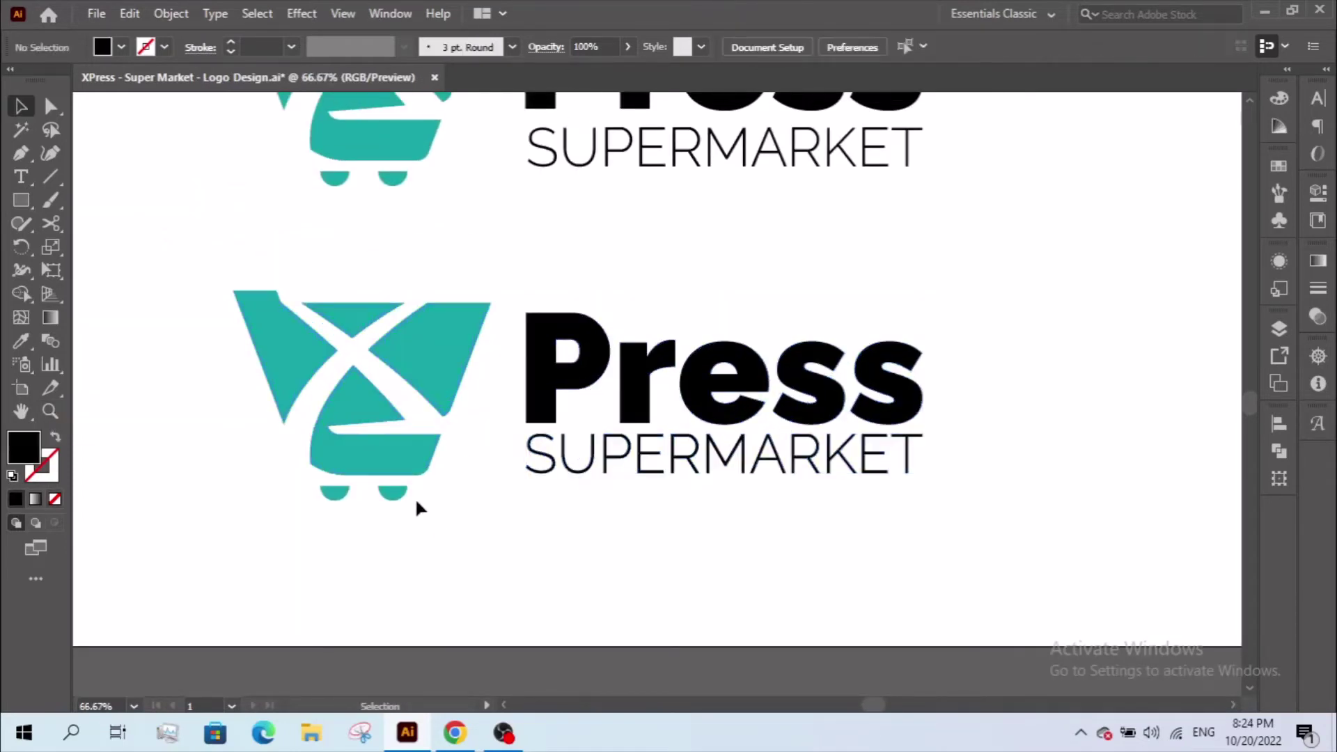
{"action": "left_click", "coordinate": [409, 468]}
{"action": "left_click", "coordinate": [414, 497]}
{"action": "left_click", "coordinate": [390, 495]}
{"action": "left_click", "coordinate": [394, 519]}
{"action": "double_click", "coordinate": [424, 465]}
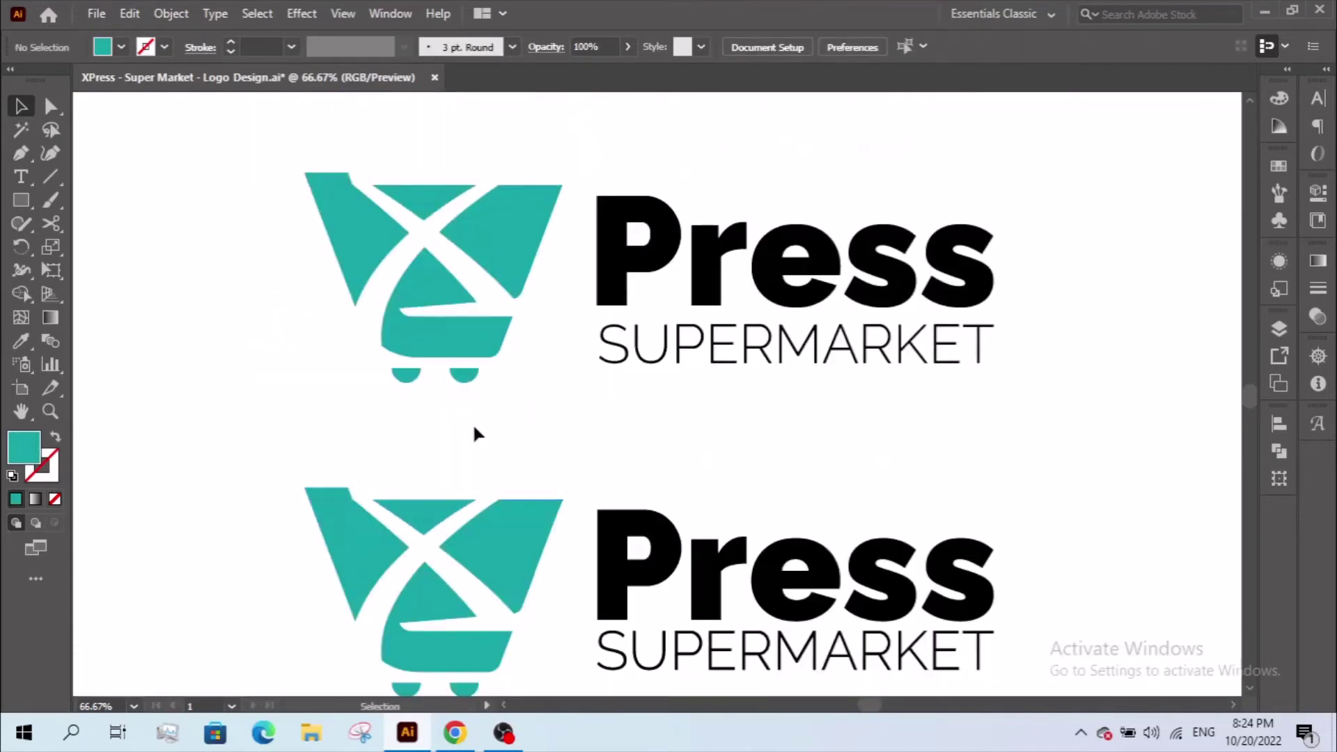
{"action": "double_click", "coordinate": [460, 376]}
{"action": "double_click", "coordinate": [463, 338]}
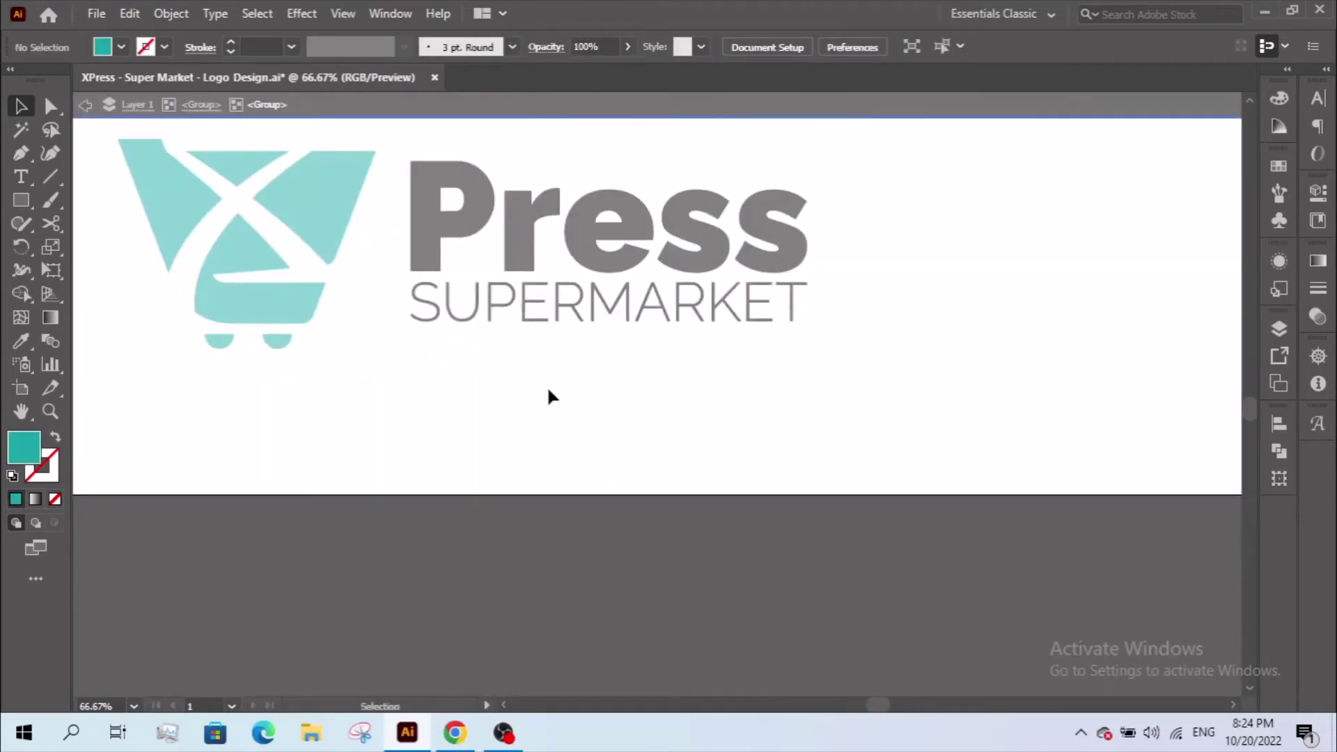
{"action": "double_click", "coordinate": [548, 396]}
Enlarge the lower logo's lettering group proportionally to match the cart's full height, keeping the gap beside the cart
{"action": "scroll", "coordinate": [555, 391], "scroll_direction": "up", "scroll_amount": 2}
{"action": "left_click", "coordinate": [492, 278]}
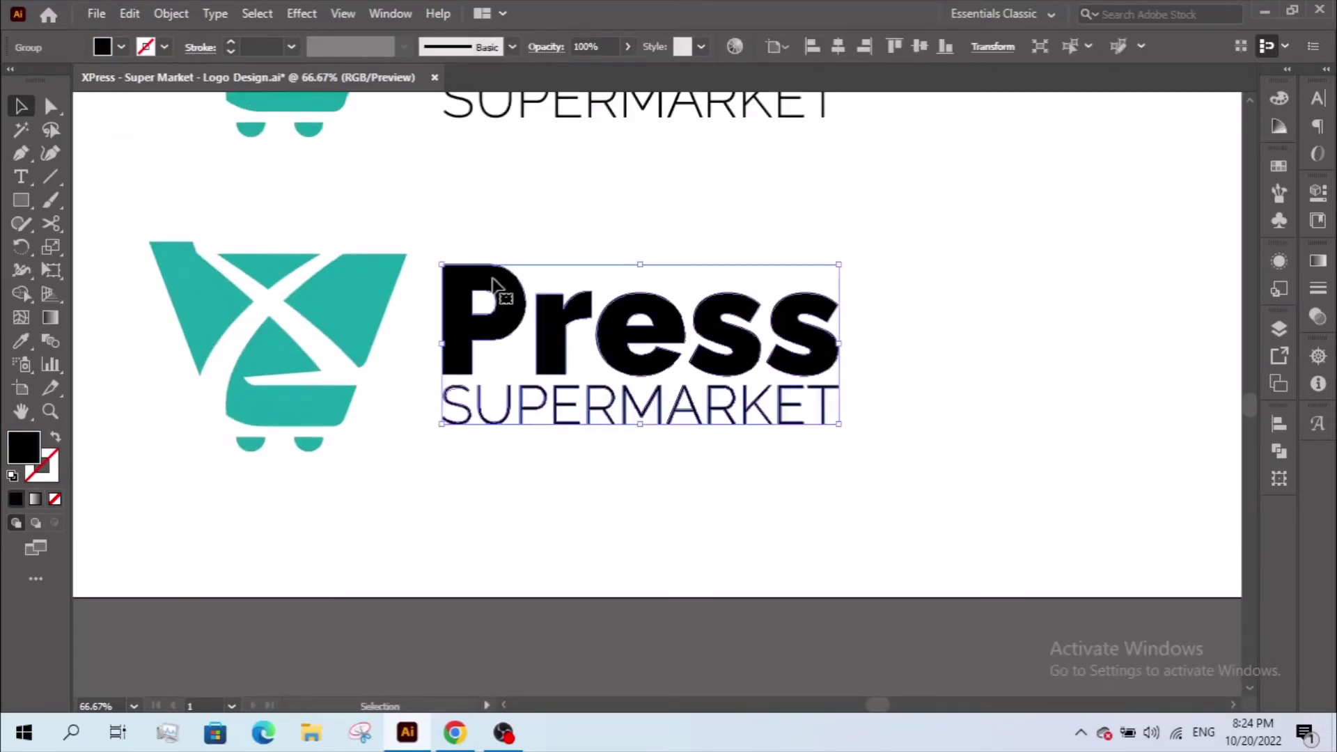
{"action": "left_click_drag", "start_coordinate": [640, 265], "coordinate": [203, 241]}
{"action": "left_click_drag", "start_coordinate": [409, 332], "coordinate": [471, 331]}
{"action": "left_click", "coordinate": [498, 349], "text": "ctrl+alt"}
{"action": "left_click", "coordinate": [512, 357], "text": "ctrl+alt"}
{"action": "left_click_drag", "start_coordinate": [890, 481], "coordinate": [495, 446]}
{"action": "left_click", "coordinate": [353, 279]}
Change the fill of the lower logo's lettering to dark grey #333333
{"action": "key", "text": "z"}
{"action": "left_click_drag", "start_coordinate": [929, 473], "coordinate": [936, 526]}
{"action": "left_click", "coordinate": [662, 404], "text": "alt"}
{"action": "left_click_drag", "start_coordinate": [688, 357], "coordinate": [807, 455]}
{"action": "key", "text": "v"}
{"action": "left_click", "coordinate": [710, 497]}
{"action": "left_click", "coordinate": [104, 47]}
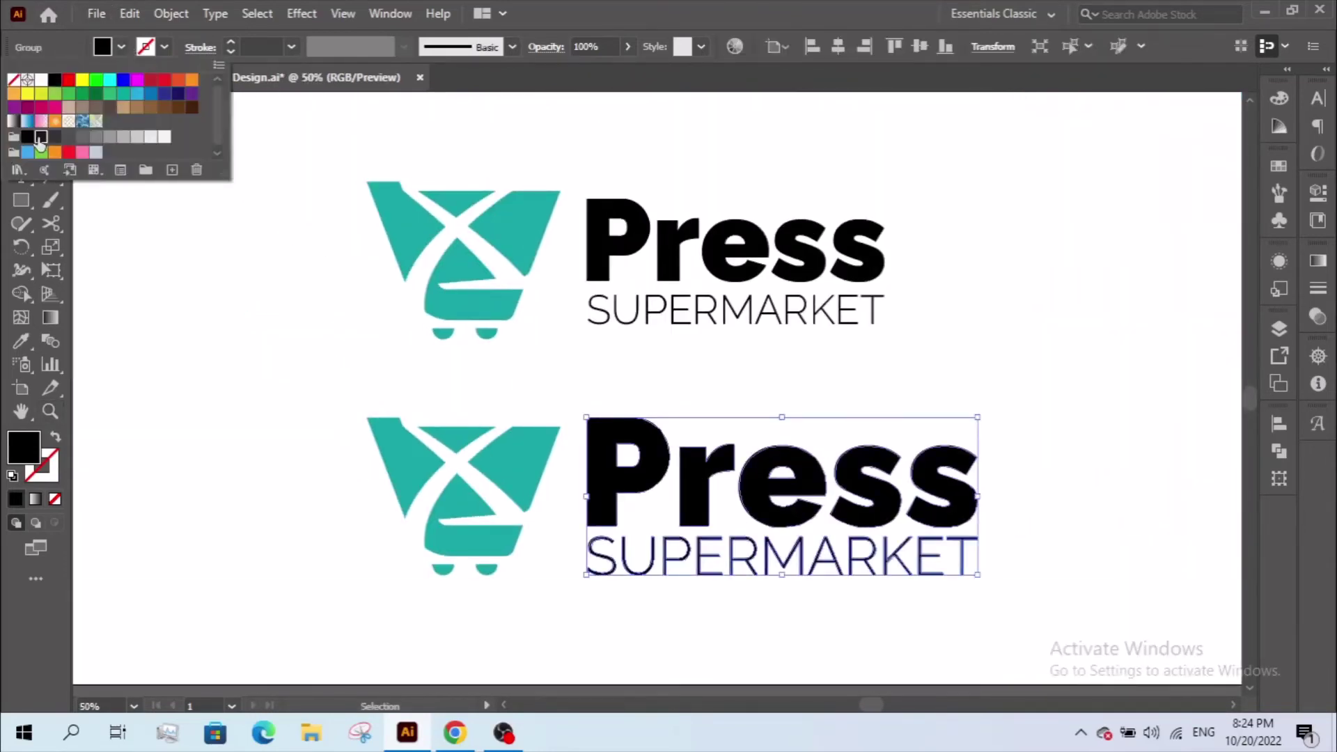
{"action": "left_click", "coordinate": [40, 137]}
{"action": "double_click", "coordinate": [23, 446]}
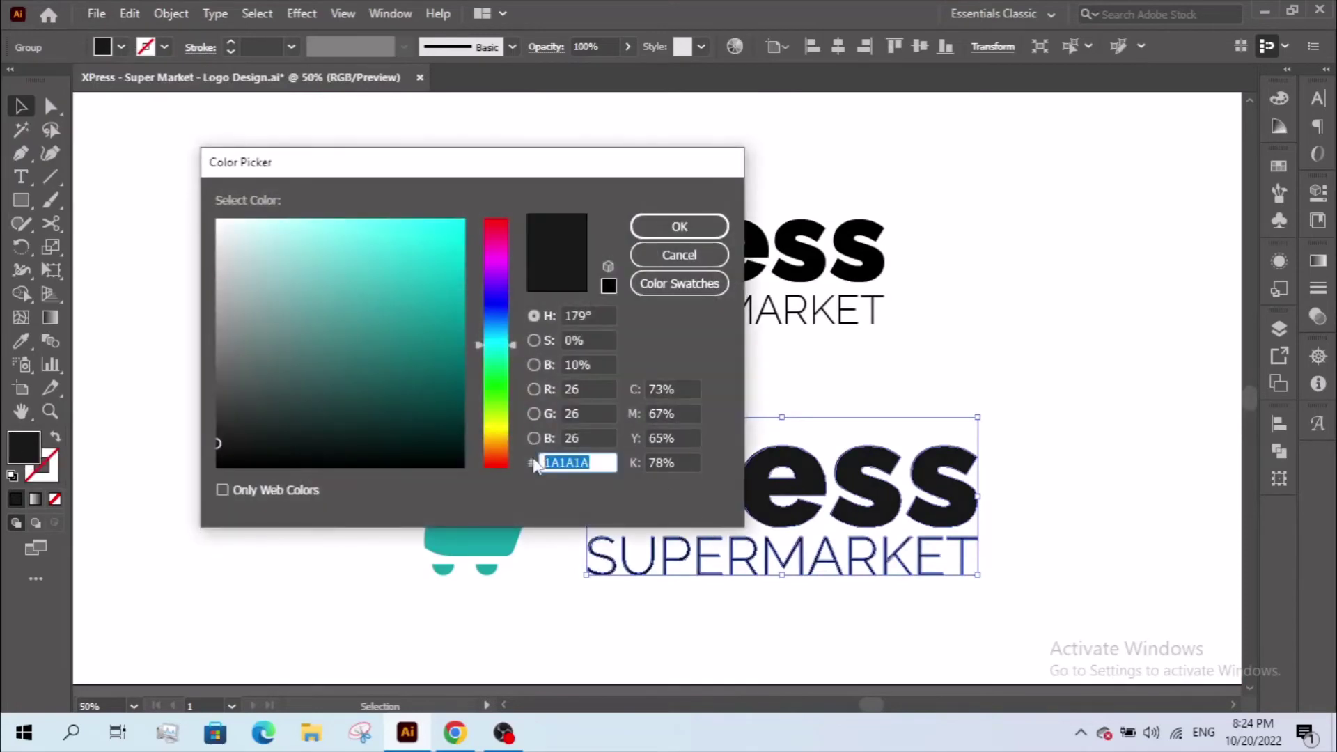
{"action": "left_click", "coordinate": [670, 231]}
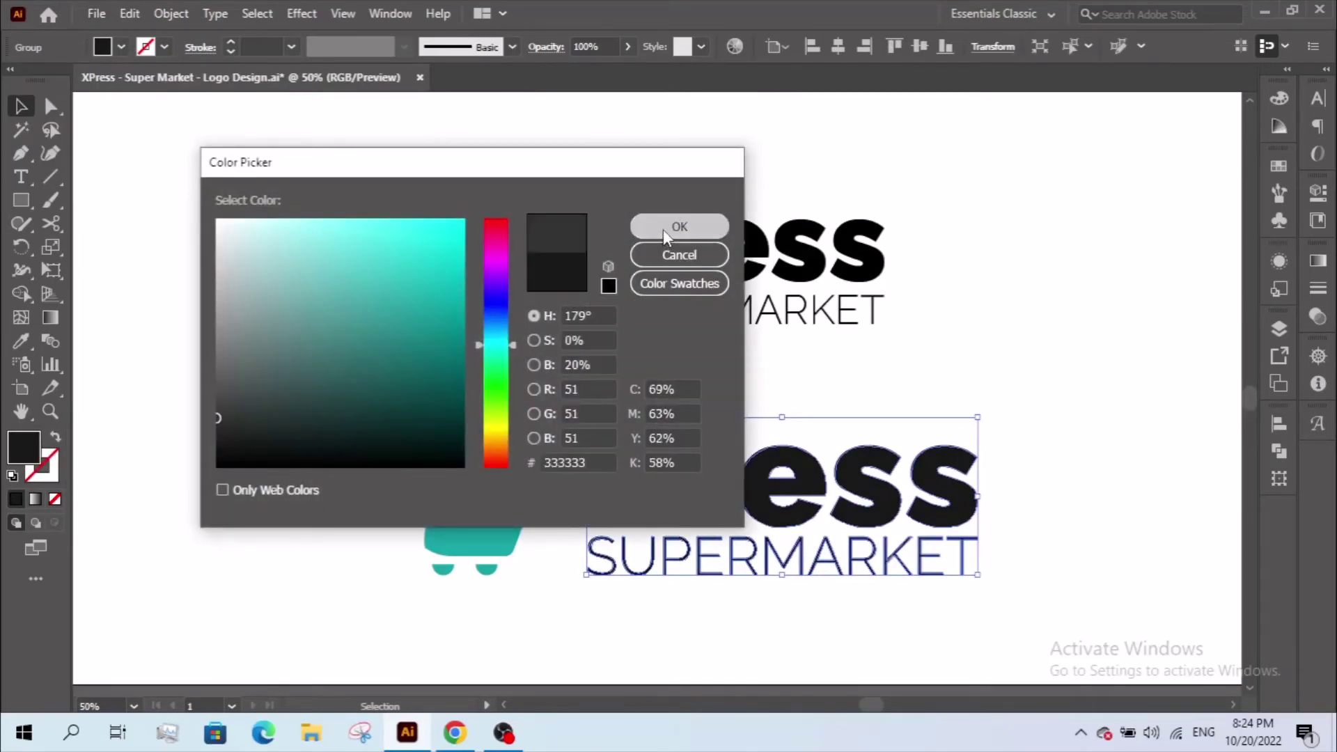
{"action": "left_click", "coordinate": [883, 398]}
Move the upper logo with its live black text off the artboard, to its left side
{"action": "key", "text": "z"}
{"action": "left_click", "coordinate": [796, 513], "text": "alt"}
{"action": "left_click", "coordinate": [796, 512], "text": "alt"}
{"action": "left_click_drag", "start_coordinate": [616, 392], "coordinate": [706, 562]}
{"action": "key", "text": "v"}
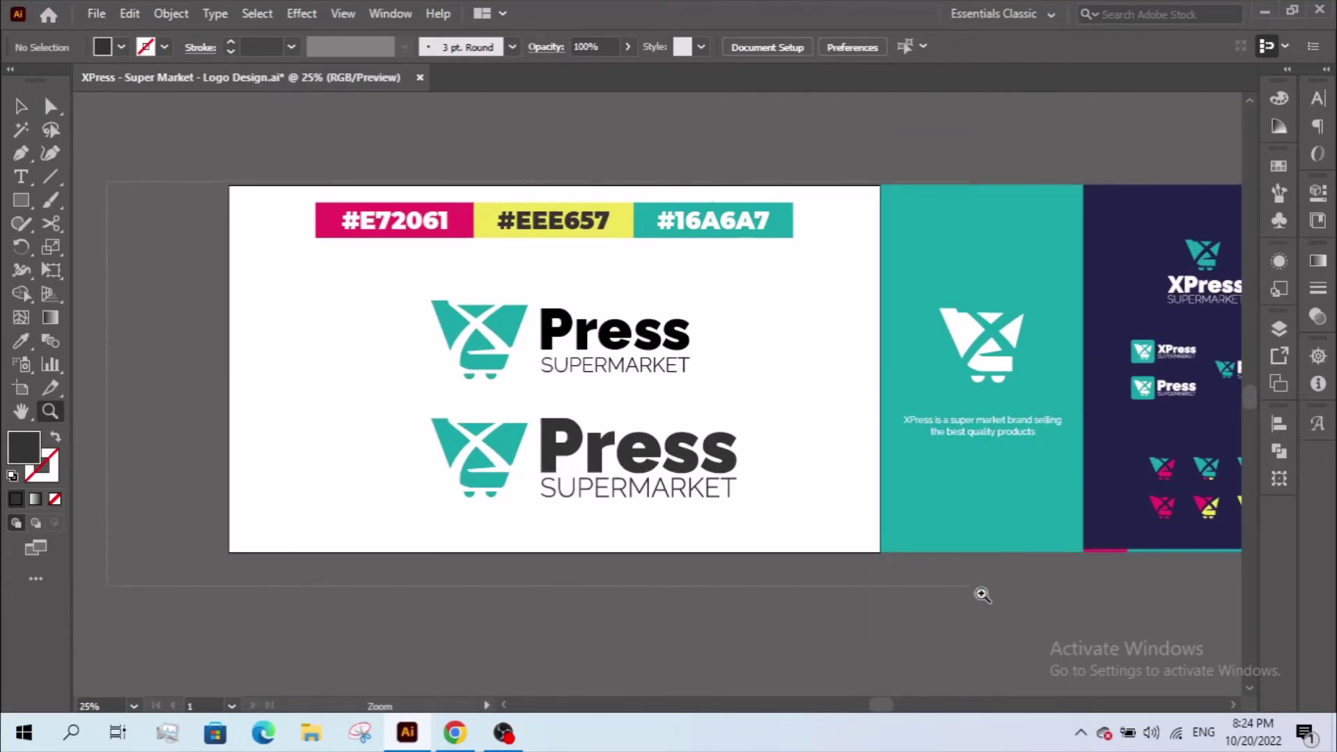
{"action": "left_click_drag", "start_coordinate": [981, 594], "coordinate": [986, 598]}
{"action": "key", "text": "v"}
{"action": "left_click_drag", "start_coordinate": [789, 409], "coordinate": [522, 283]}
{"action": "left_click_drag", "start_coordinate": [690, 333], "coordinate": [133, 330]}
{"action": "left_click_drag", "start_coordinate": [209, 333], "coordinate": [253, 343]}
{"action": "left_click", "coordinate": [432, 446]}
{"action": "left_click_drag", "start_coordinate": [573, 453], "coordinate": [253, 427]}
Group the remaining logo's cart and lettering and place a copy of the group above it
{"action": "left_click", "coordinate": [620, 474]}
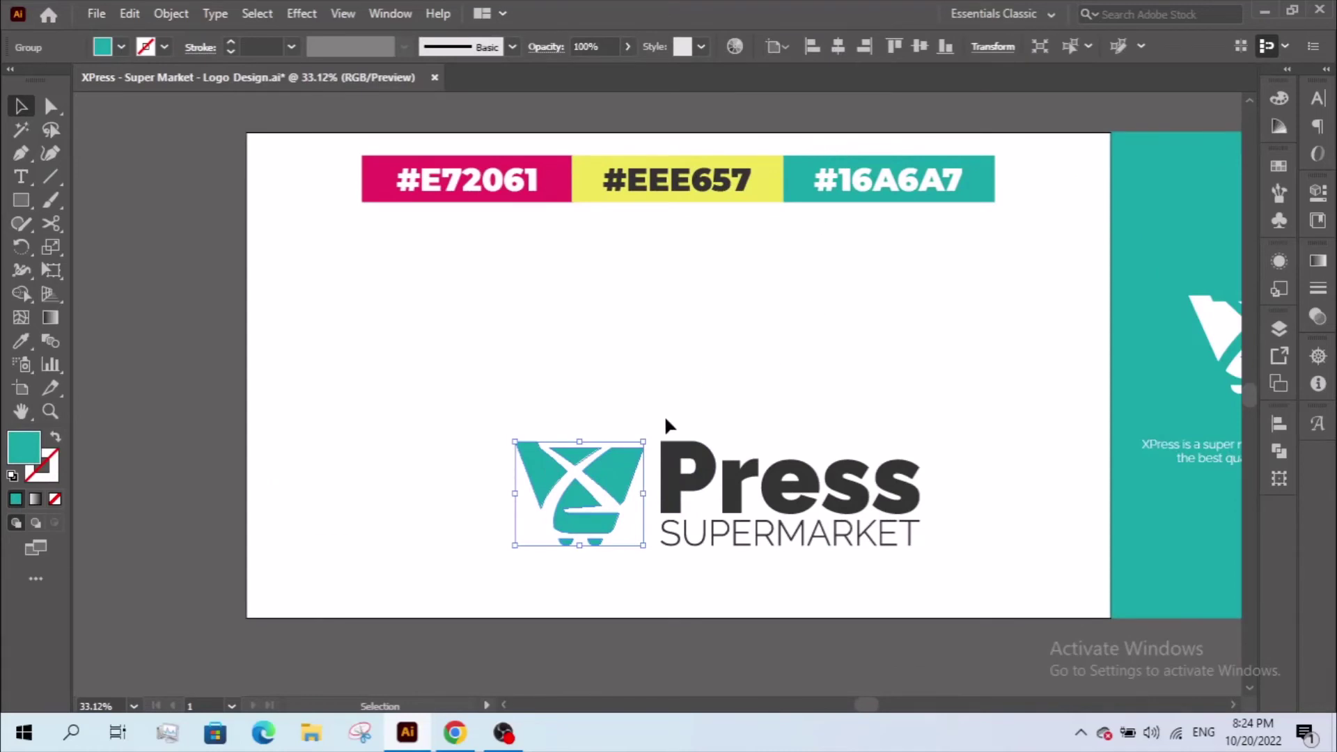
{"action": "left_click", "coordinate": [672, 449], "text": "shift"}
{"action": "right_click", "coordinate": [670, 435]}
{"action": "left_click", "coordinate": [703, 257]}
{"action": "left_click_drag", "start_coordinate": [728, 488], "coordinate": [656, 518]}
{"action": "left_click_drag", "start_coordinate": [652, 517], "coordinate": [630, 334]}
{"action": "key", "text": "z"}
{"action": "left_click_drag", "start_coordinate": [456, 185], "coordinate": [939, 522]}
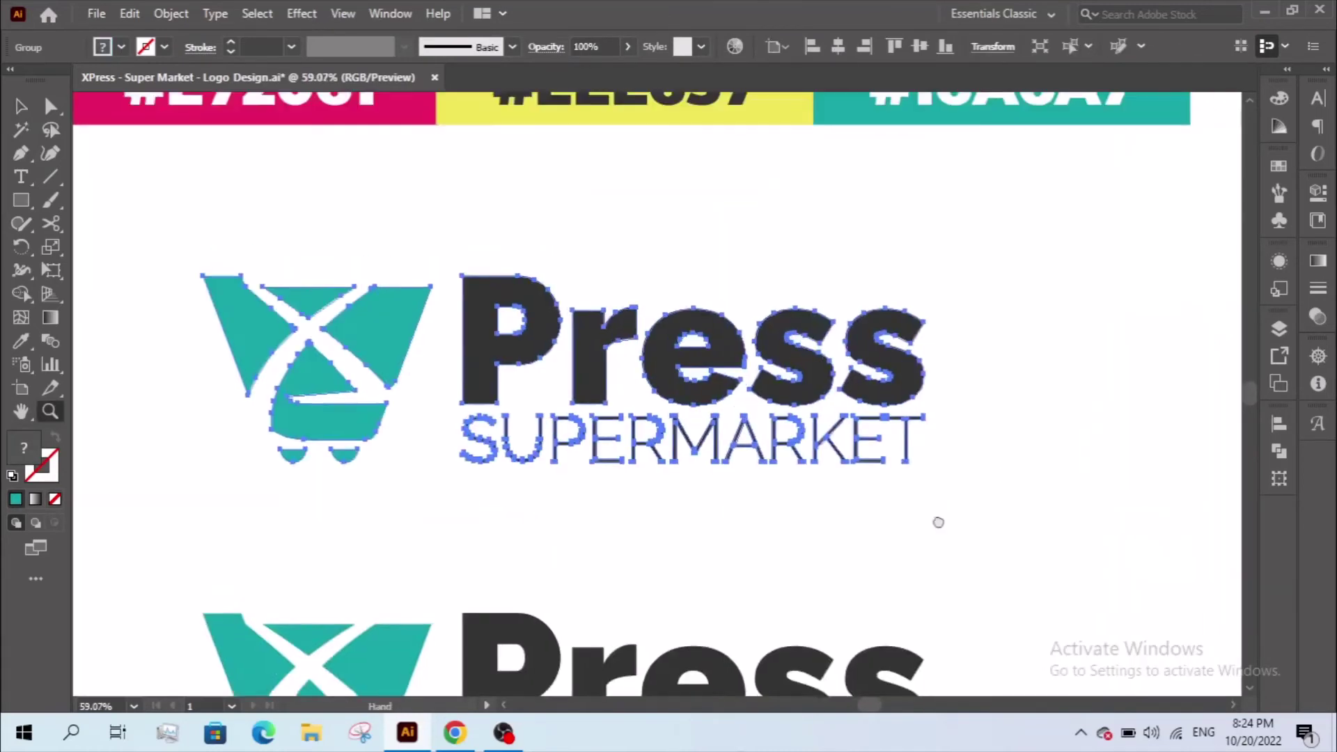
{"action": "double_click", "coordinate": [578, 404]}
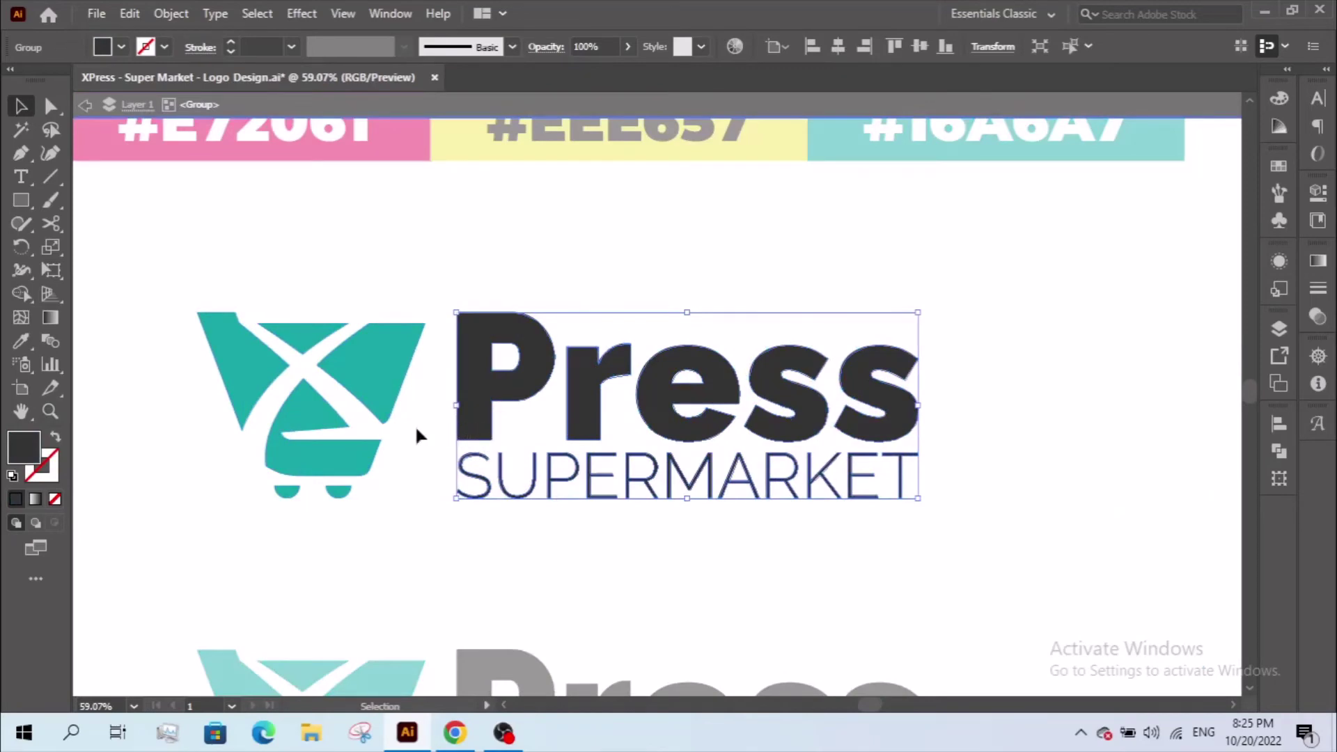
{"action": "left_click", "coordinate": [376, 440]}
{"action": "left_click", "coordinate": [433, 419]}
{"action": "key", "text": "z"}
{"action": "left_click", "coordinate": [521, 418], "text": "alt"}
{"action": "left_click", "coordinate": [521, 417], "text": "alt"}
{"action": "left_click_drag", "start_coordinate": [514, 487], "coordinate": [518, 514]}
{"action": "key", "text": "v"}
{"action": "double_click", "coordinate": [399, 466]}
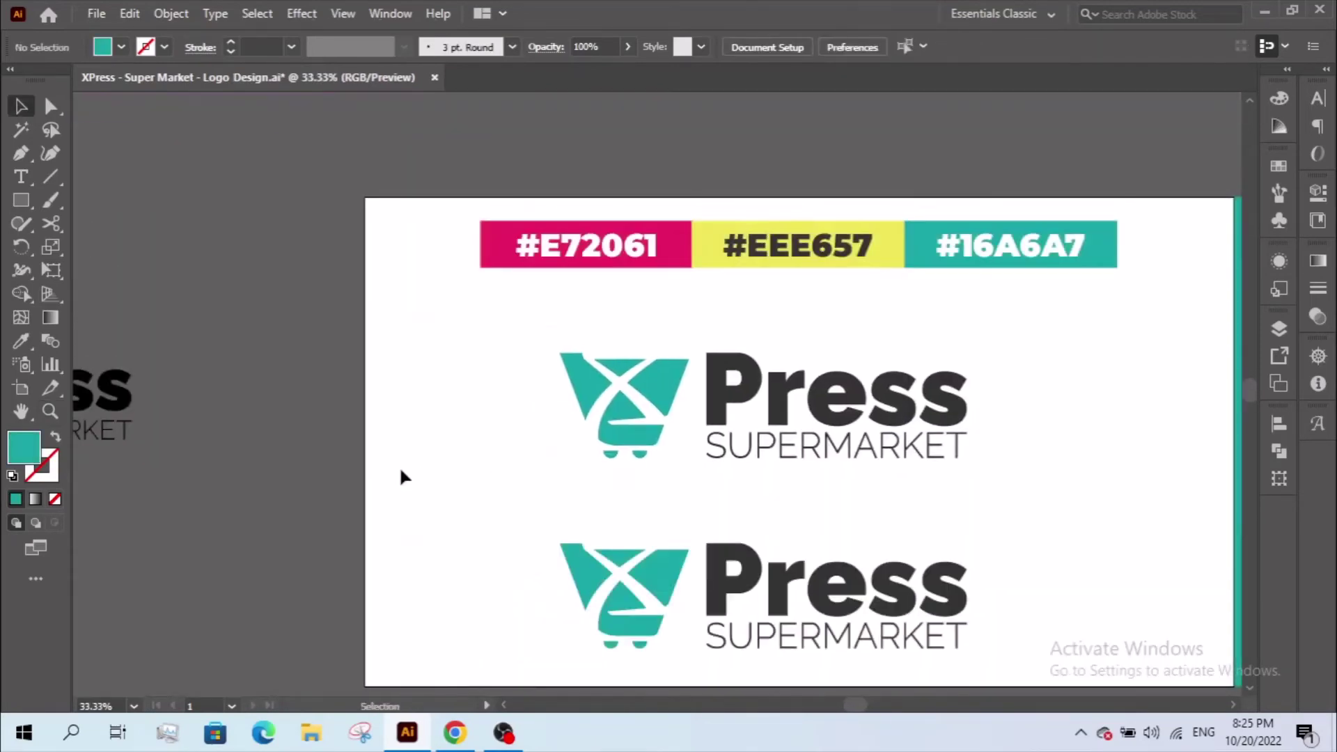
Copy the live "Press" text from the off-artboard logo, paste it, and place it beside the upper logo's cart
{"action": "left_click_drag", "start_coordinate": [400, 468], "coordinate": [529, 472]}
{"action": "key", "text": "a"}
{"action": "left_click_drag", "start_coordinate": [178, 400], "coordinate": [358, 414]}
{"action": "left_click", "coordinate": [357, 412]}
{"action": "key", "text": "ctrl+c"}
{"action": "left_click_drag", "start_coordinate": [591, 474], "coordinate": [331, 495]}
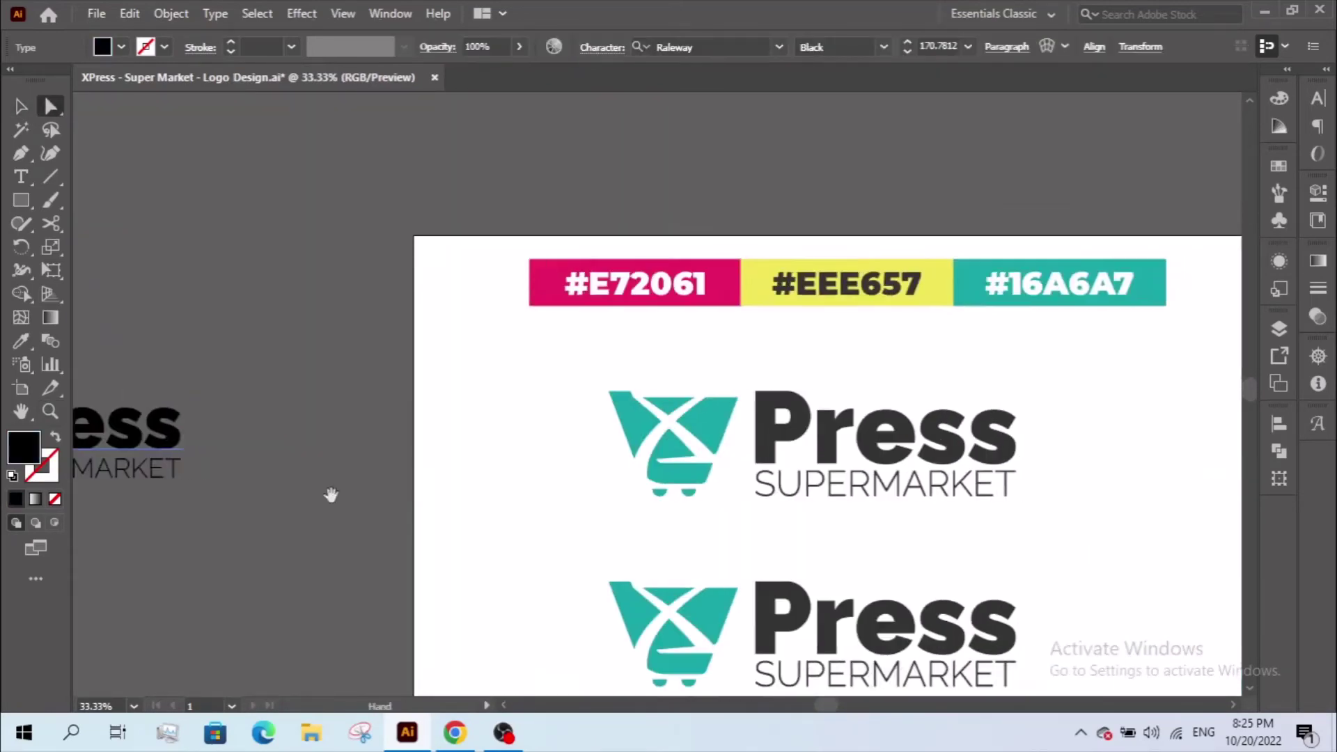
{"action": "key", "text": "ctrl+v"}
{"action": "left_click_drag", "start_coordinate": [541, 397], "coordinate": [381, 488]}
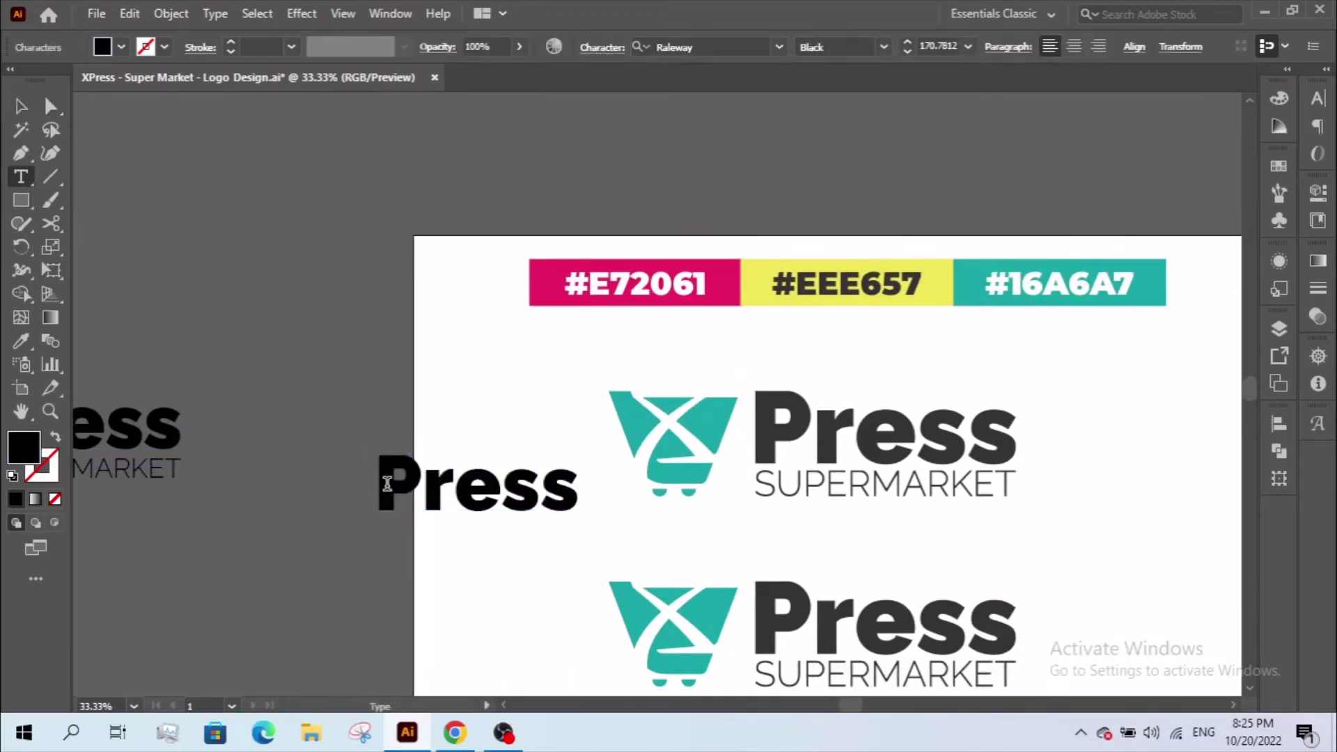
Add an "X" in front of the pasted live text so it reads "XPress"
{"action": "type", "text": "X"}
{"action": "left_click", "coordinate": [20, 106]}
{"action": "left_click_drag", "start_coordinate": [502, 463], "coordinate": [494, 496]}
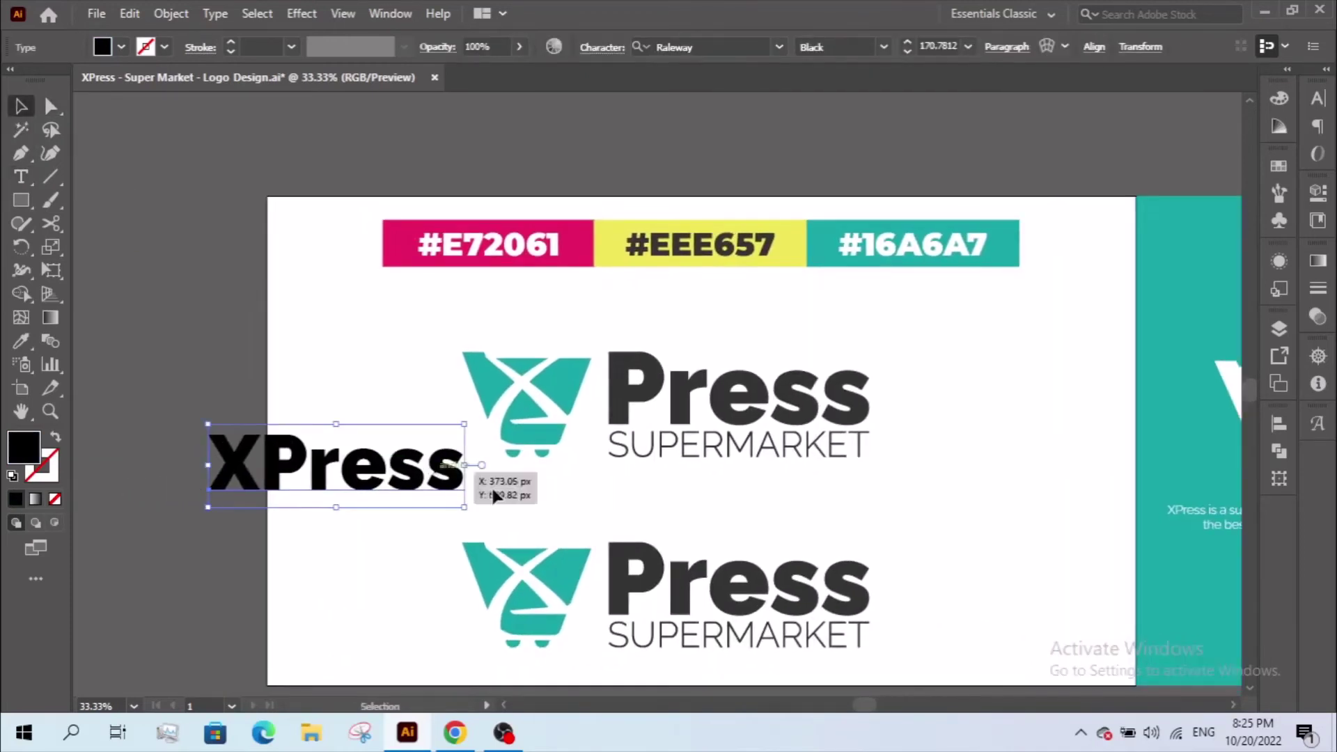
Ungroup the upper logo to separate its cart from its lettering
{"action": "left_click", "coordinate": [587, 391]}
{"action": "right_click", "coordinate": [569, 390]}
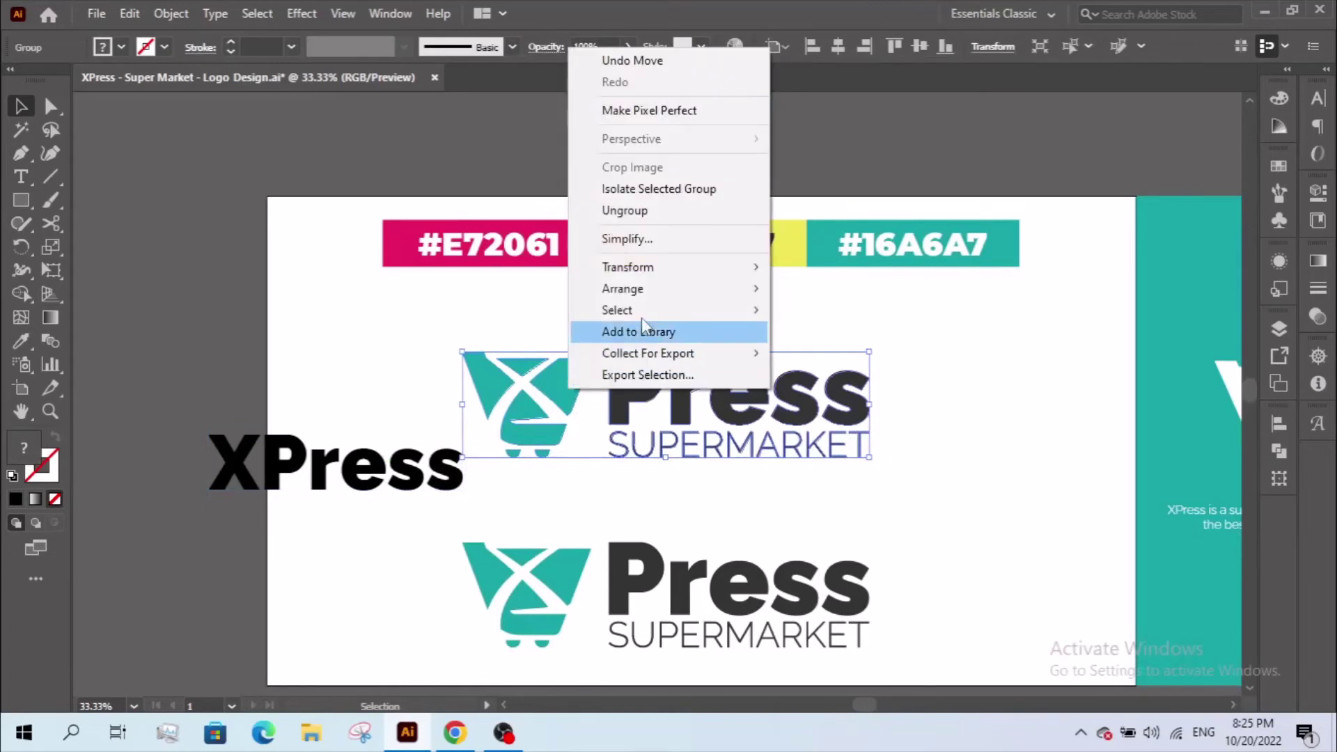
{"action": "left_click", "coordinate": [625, 211]}
Convert the "XPress" text to outlines and give it the dark grey fill sampled from the upper logo's lettering
{"action": "left_click", "coordinate": [369, 472]}
{"action": "right_click", "coordinate": [354, 467]}
{"action": "left_click", "coordinate": [397, 195]}
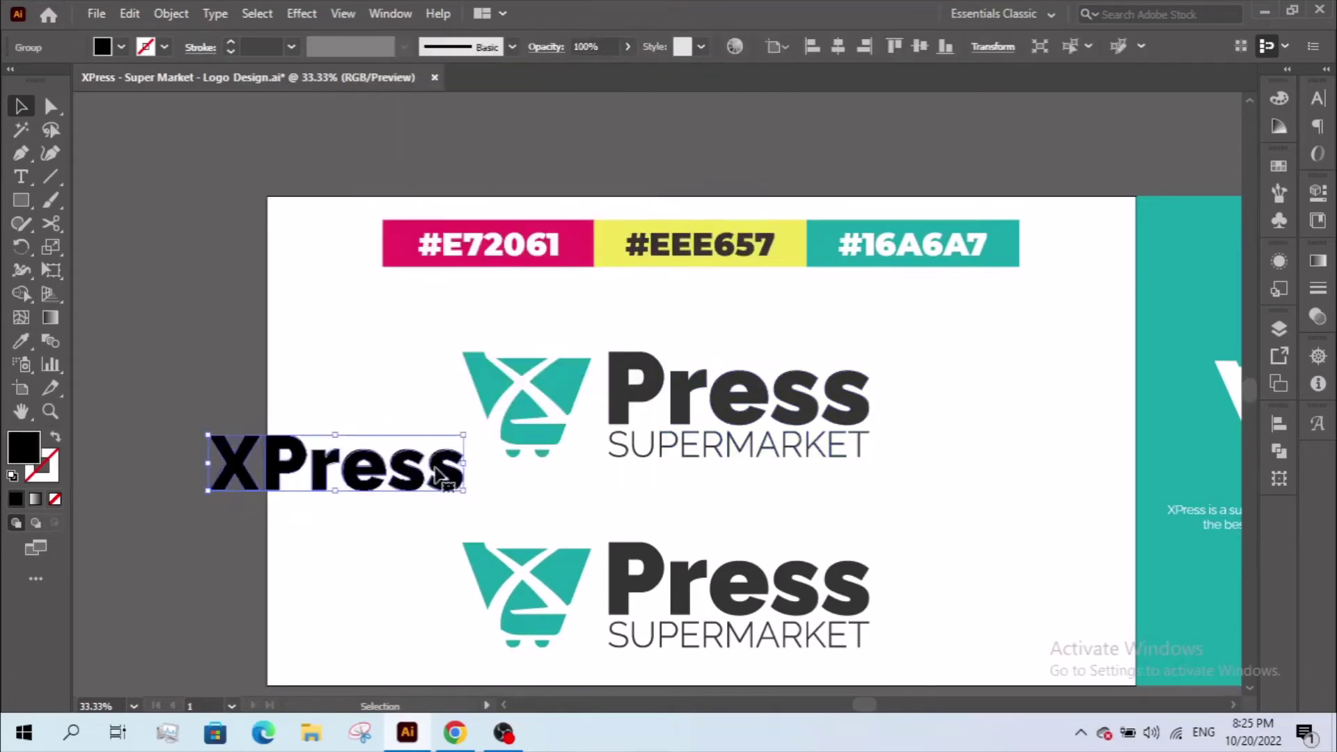
{"action": "key", "text": "i"}
{"action": "left_click", "coordinate": [630, 379]}
{"action": "key", "text": "v"}
Ungroup the upper logo's lettering and delete its "Press" part
{"action": "left_click", "coordinate": [593, 390]}
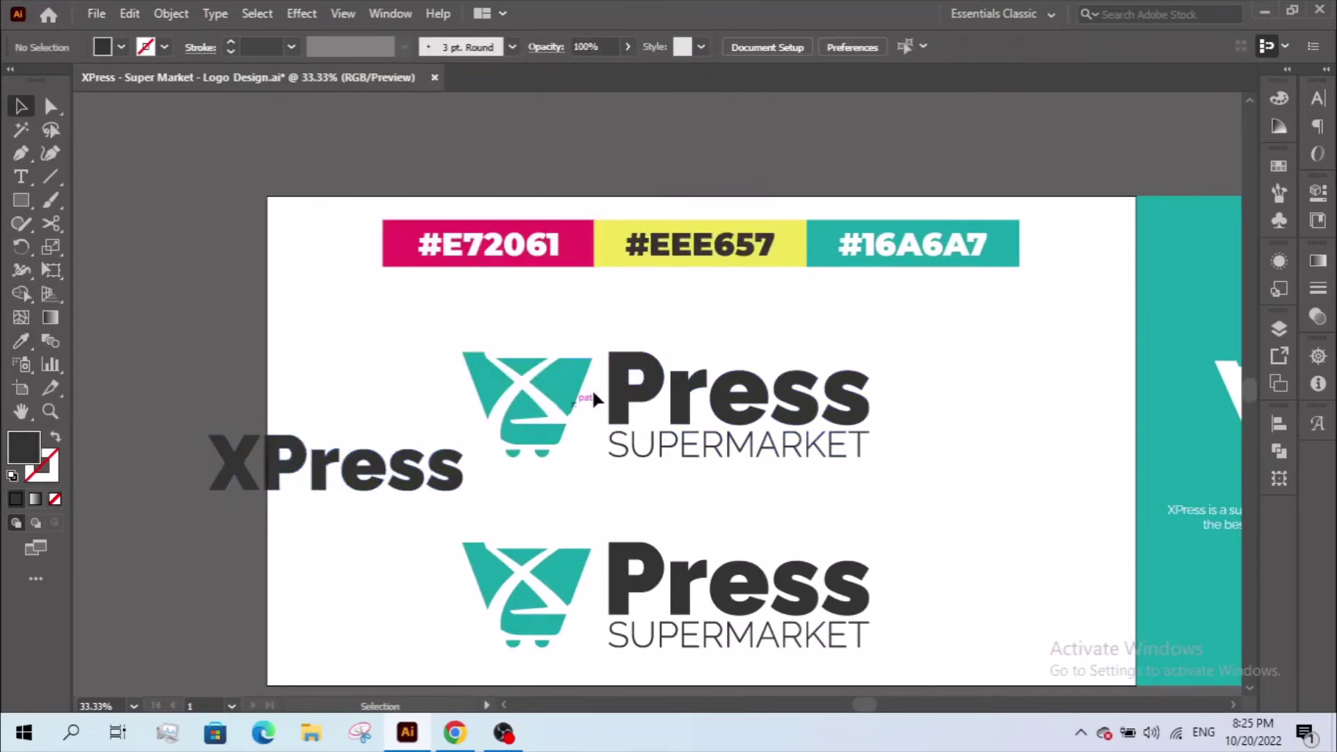
{"action": "right_click", "coordinate": [627, 400]}
{"action": "left_click", "coordinate": [669, 213]}
{"action": "left_click", "coordinate": [599, 390]}
{"action": "left_click", "coordinate": [631, 401]}
{"action": "key", "text": "Delete"}
Move the upper cart up over the colour swatches and center "XPress" horizontally above "SUPERMARKET"
{"action": "left_click", "coordinate": [542, 413]}
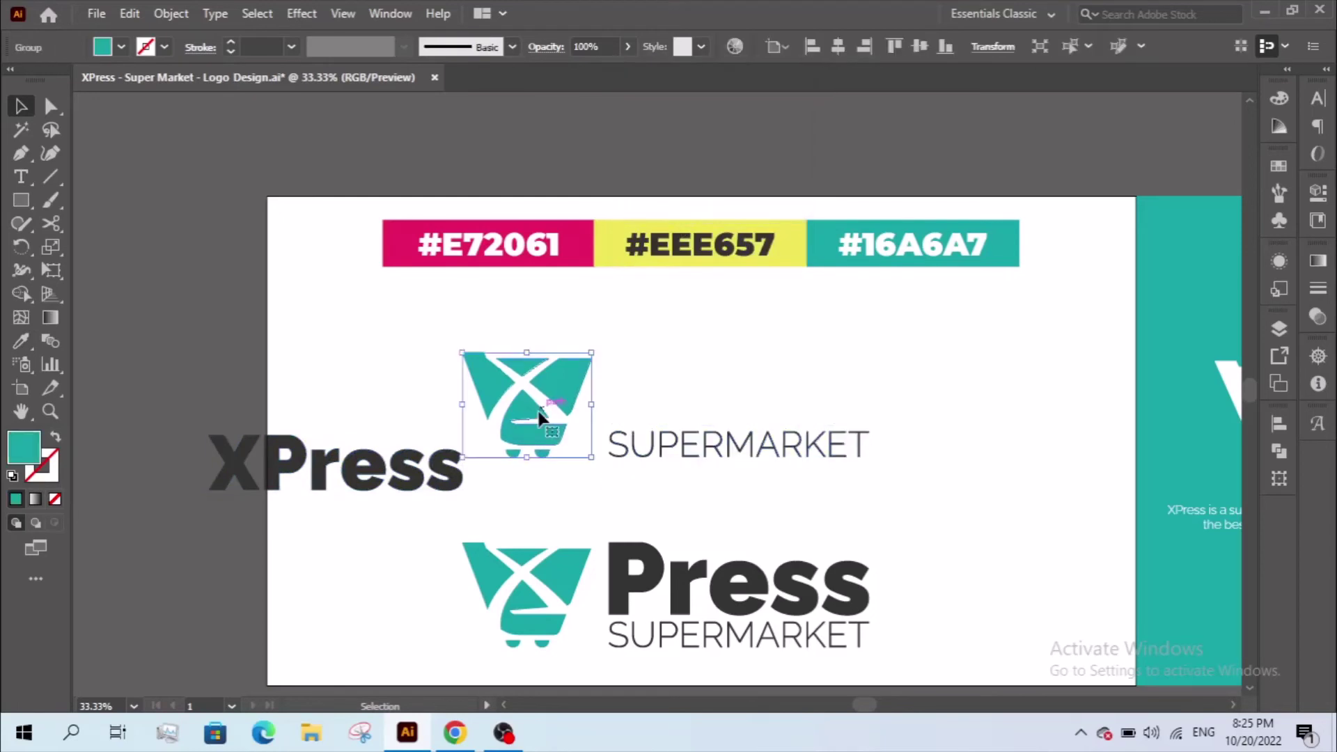
{"action": "left_click_drag", "start_coordinate": [542, 412], "coordinate": [704, 244]}
{"action": "left_click", "coordinate": [387, 470]}
{"action": "left_click", "coordinate": [694, 448], "text": "shift"}
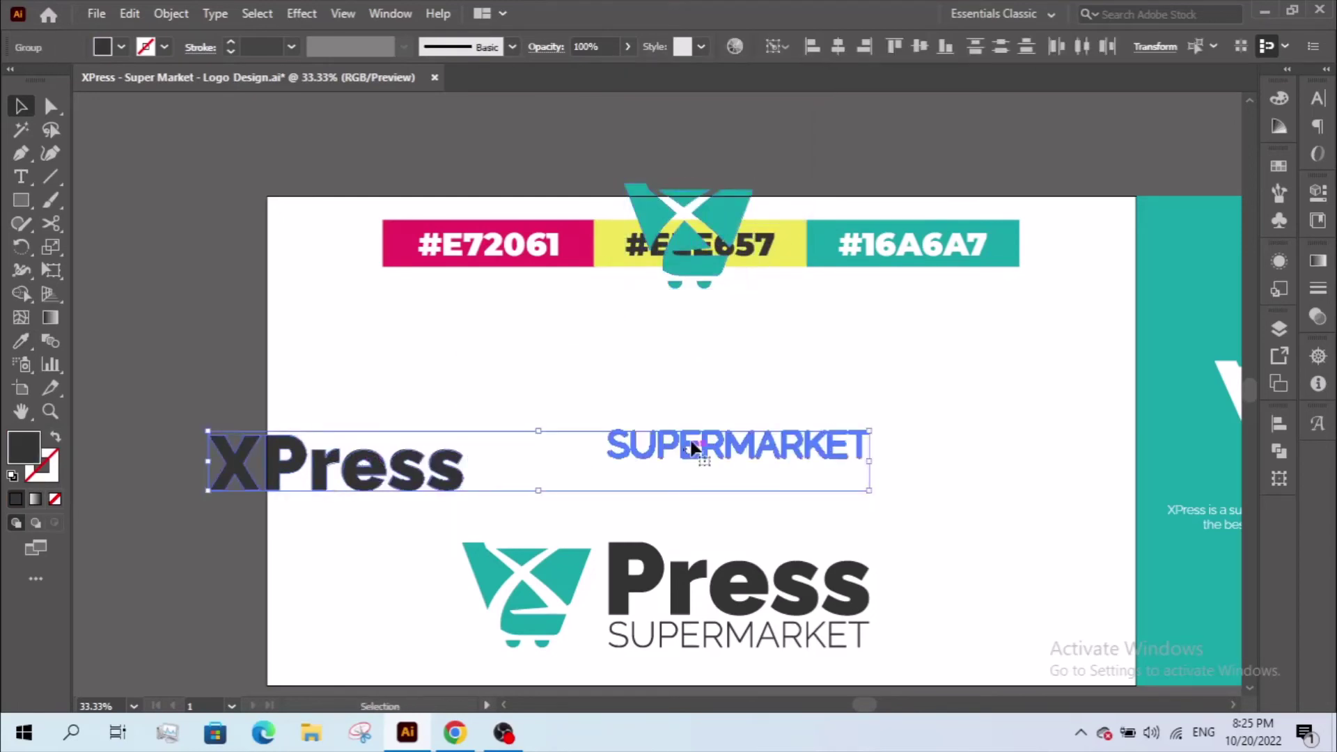
{"action": "left_click", "coordinate": [837, 50]}
{"action": "left_click_drag", "start_coordinate": [692, 492], "coordinate": [613, 436]}
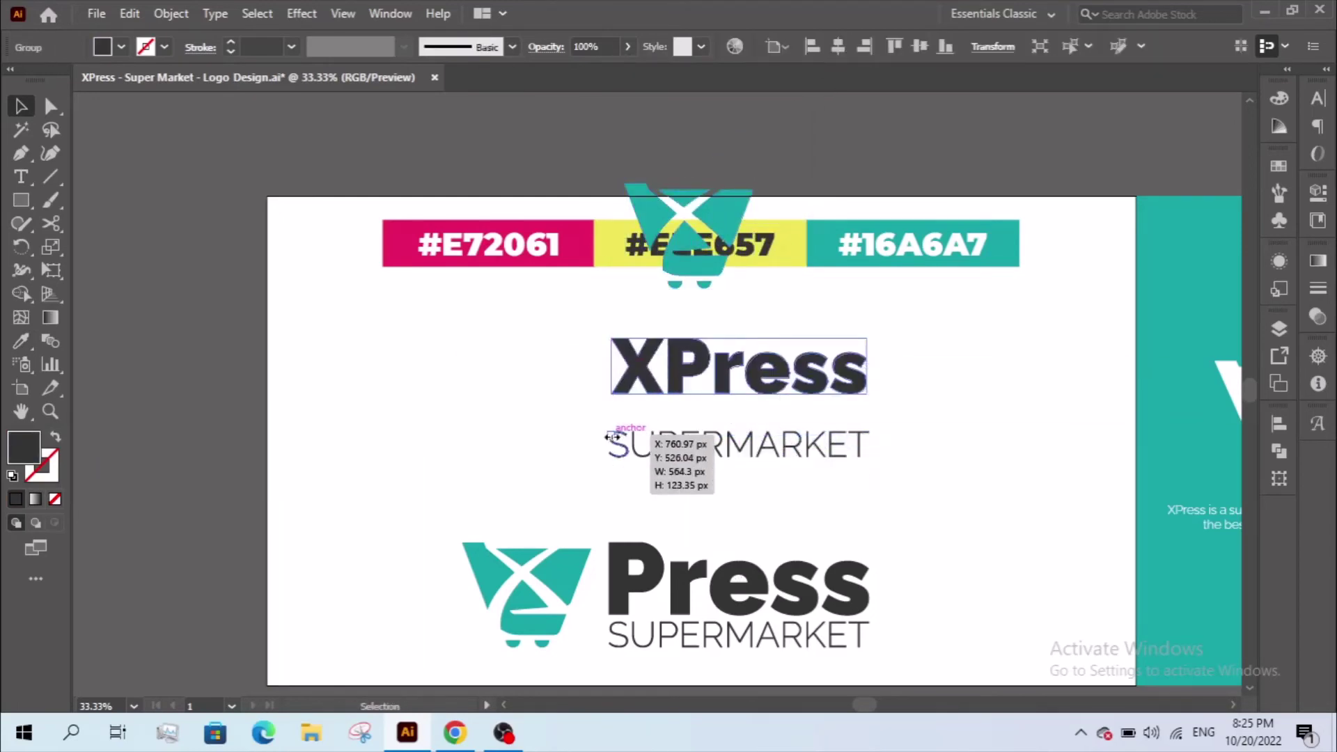
Scale "XPress" to the width of "SUPERMARKET" and place it directly on top of that line
{"action": "left_click_drag", "start_coordinate": [870, 366], "coordinate": [871, 438]}
{"action": "left_click", "coordinate": [911, 487]}
{"action": "key", "text": "ctrl+space"}
{"action": "left_click_drag", "start_coordinate": [512, 272], "coordinate": [1034, 510]}
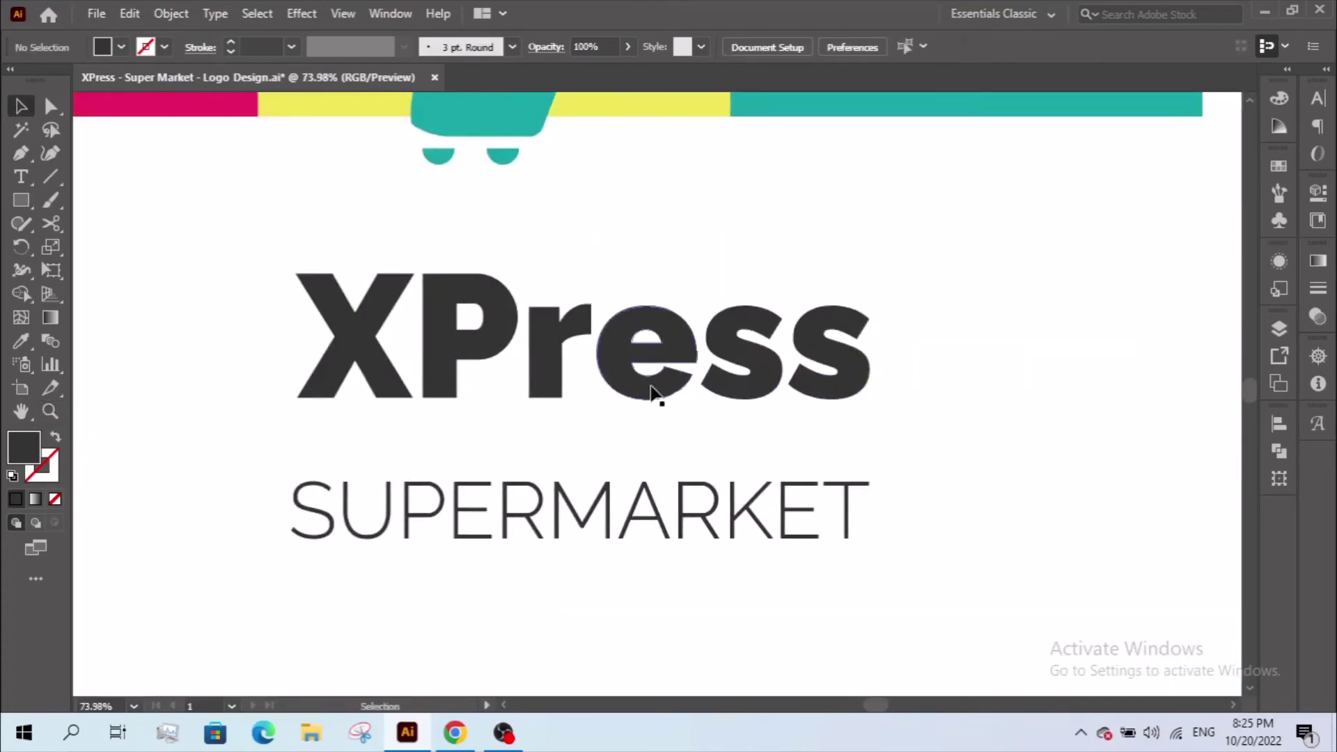
{"action": "left_click_drag", "start_coordinate": [652, 387], "coordinate": [650, 448]}
{"action": "left_click_drag", "start_coordinate": [876, 438], "coordinate": [869, 474]}
{"action": "left_click_drag", "start_coordinate": [298, 400], "coordinate": [294, 533]}
{"action": "left_click_drag", "start_coordinate": [432, 421], "coordinate": [427, 468]}
{"action": "left_click_drag", "start_coordinate": [334, 428], "coordinate": [334, 429]}
Center the cart horizontally on the stacked lettering and bring it down close above "XPress"
{"action": "left_click", "coordinate": [586, 564], "text": "shift"}
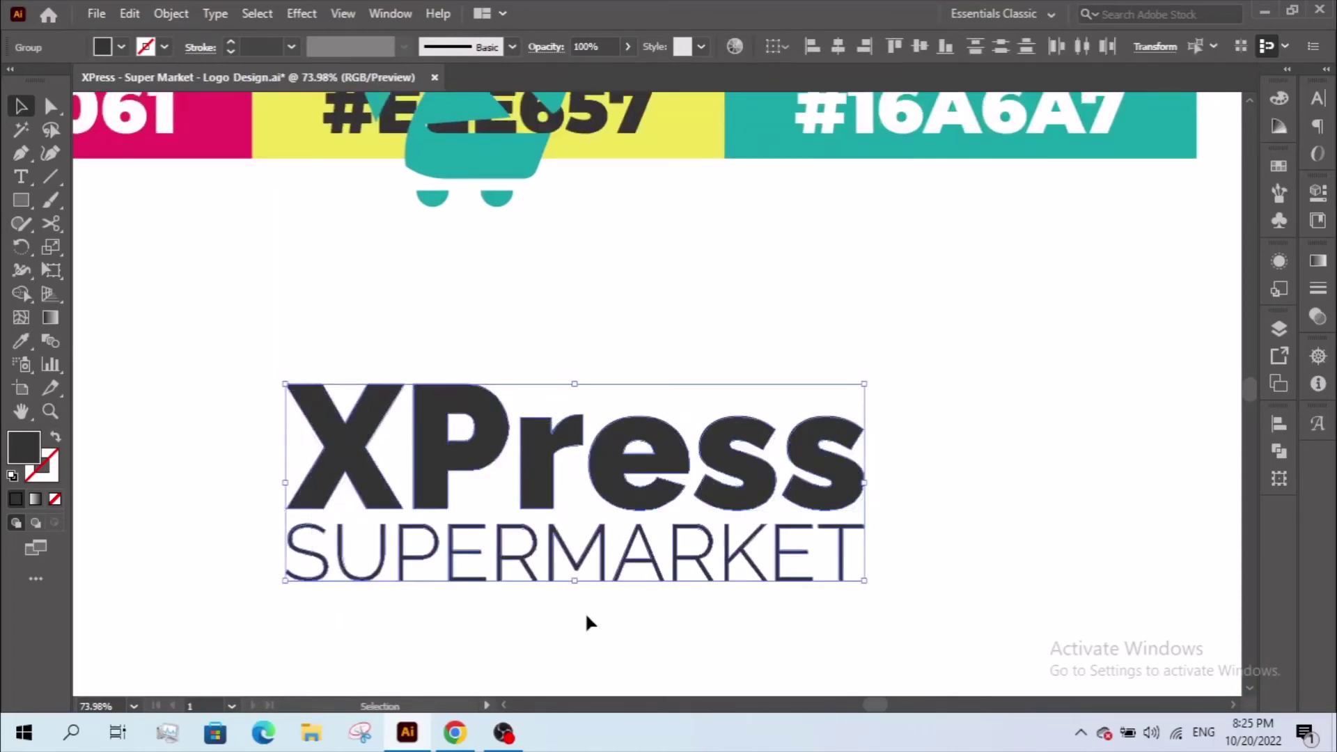
{"action": "left_click", "coordinate": [474, 160], "text": "shift"}
{"action": "left_click", "coordinate": [838, 47]}
{"action": "left_click", "coordinate": [753, 278]}
{"action": "left_click_drag", "start_coordinate": [576, 159], "coordinate": [571, 287]}
{"action": "left_click_drag", "start_coordinate": [575, 105], "coordinate": [575, 150]}
{"action": "left_click", "coordinate": [648, 289], "text": "ctrl+alt"}
{"action": "left_click", "coordinate": [648, 289], "text": "ctrl+alt"}
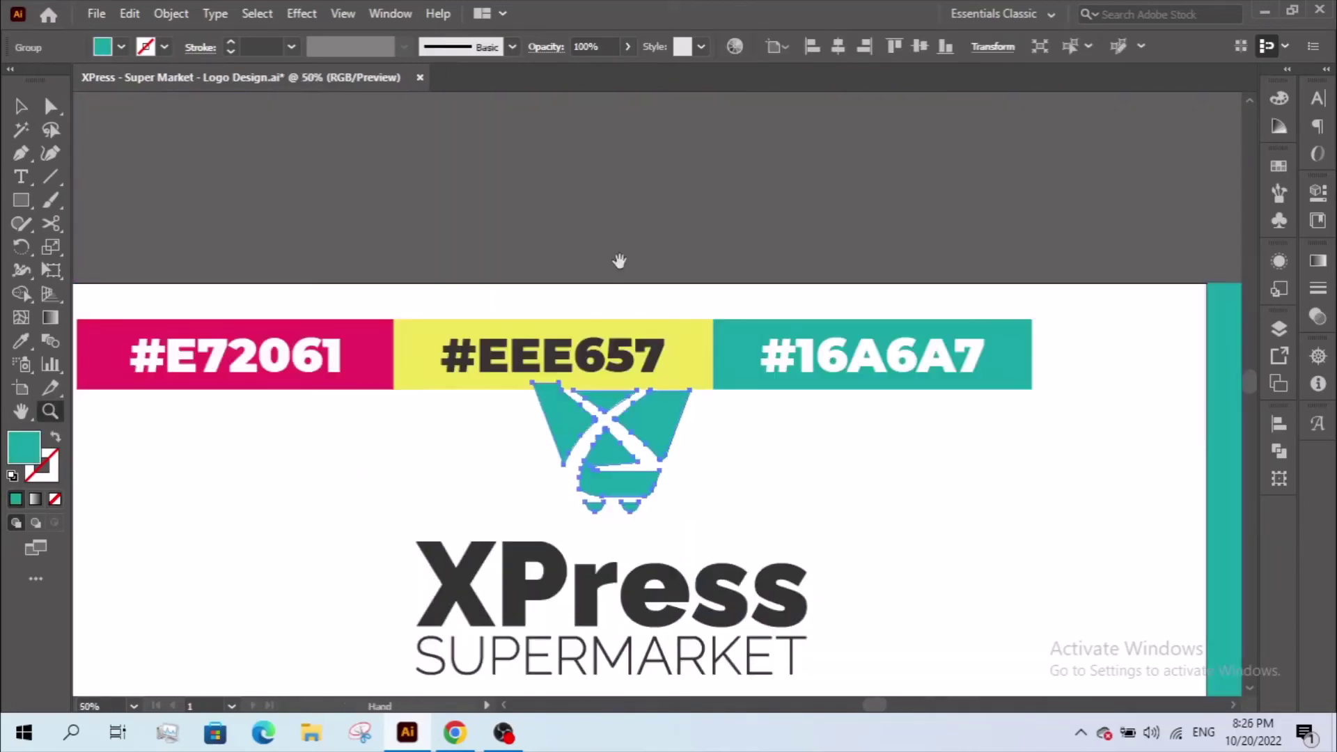
{"action": "left_click_drag", "start_coordinate": [617, 263], "coordinate": [618, 211]}
{"action": "left_click_drag", "start_coordinate": [675, 430], "coordinate": [672, 253]}
Group the cart with the "XPress" and "SUPERMARKET" lettering as one stacked logo
{"action": "mouse_move", "coordinate": [622, 353]}
{"action": "left_mouse_down"}
{"action": "mouse_move", "coordinate": [621, 367]}
{"action": "mouse_move", "coordinate": [616, 335]}
{"action": "left_mouse_up"}
{"action": "left_click", "coordinate": [618, 282]}
{"action": "left_click", "coordinate": [621, 260]}
{"action": "left_click", "coordinate": [604, 423], "text": "shift"}
{"action": "left_click", "coordinate": [633, 319]}
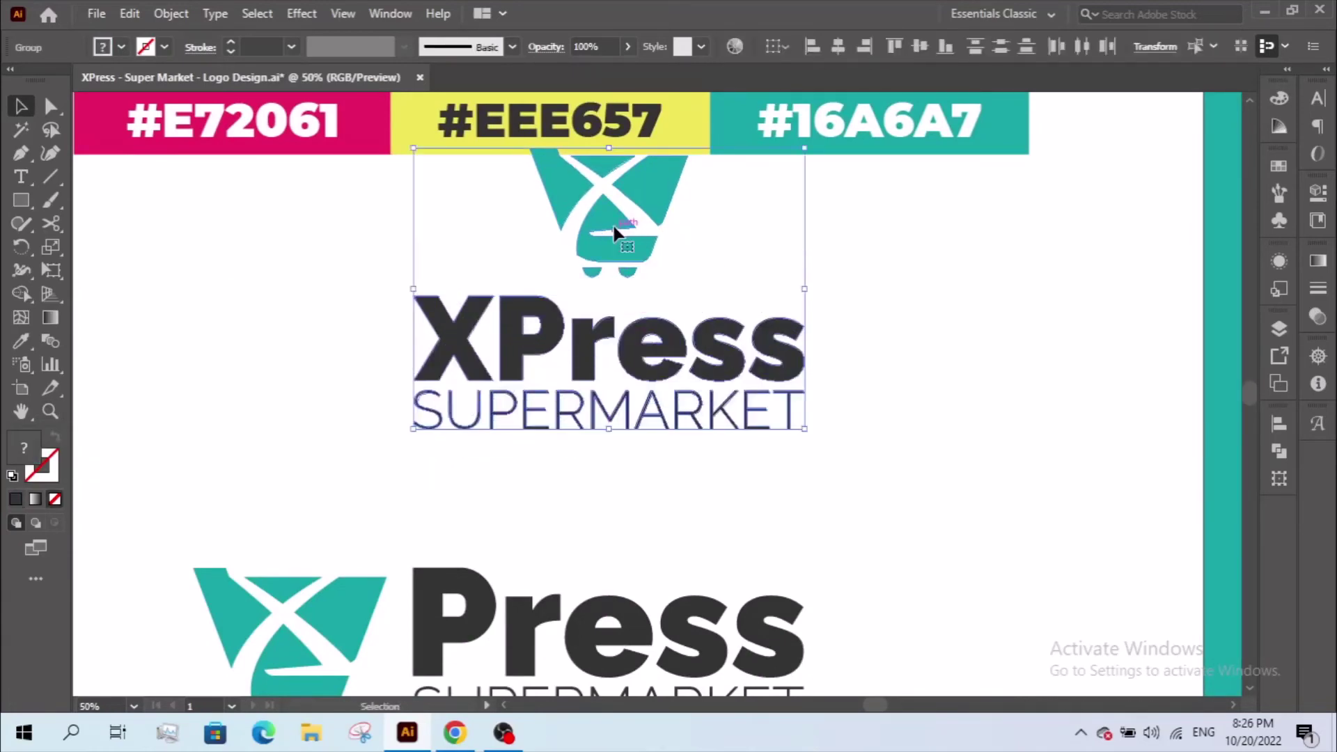
{"action": "left_click", "coordinate": [599, 371], "text": "ctrl+alt"}
{"action": "left_click", "coordinate": [592, 376], "text": "ctrl+alt"}
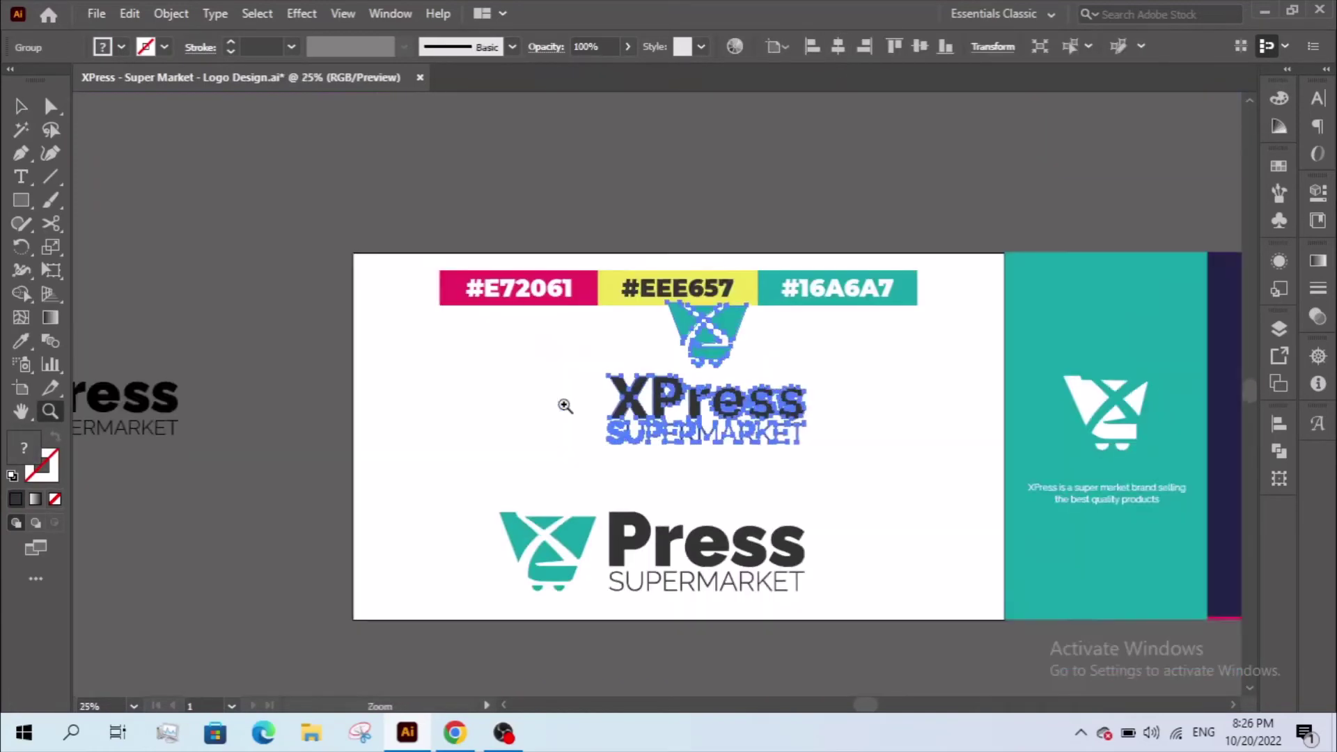
Clear the colour swatches off the artboard and align the stacked and horizontal logos on their horizontal centers
{"action": "left_click_drag", "start_coordinate": [530, 485], "coordinate": [323, 373]}
{"action": "left_click_drag", "start_coordinate": [865, 388], "coordinate": [1193, 388]}
{"action": "left_click", "coordinate": [958, 327]}
{"action": "mouse_move", "coordinate": [498, 186]}
{"action": "left_mouse_down"}
{"action": "mouse_move", "coordinate": [499, 110]}
{"action": "mouse_move", "coordinate": [517, 176]}
{"action": "left_mouse_up"}
{"action": "left_click_drag", "start_coordinate": [179, 119], "coordinate": [831, 515]}
{"action": "left_click_drag", "start_coordinate": [648, 551], "coordinate": [711, 518]}
{"action": "left_click_drag", "start_coordinate": [472, 235], "coordinate": [831, 466]}
{"action": "left_click", "coordinate": [843, 47]}
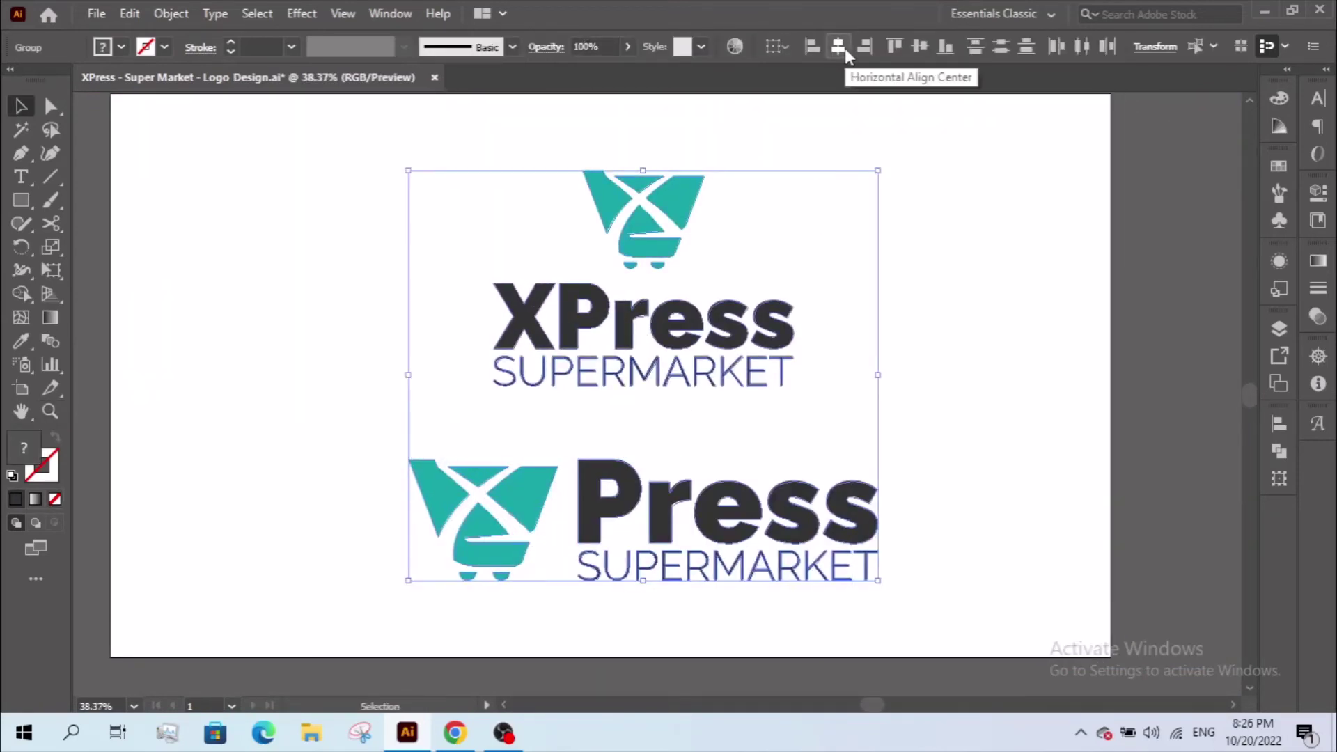
Review the stacked and horizontal logo versions together in full-screen mode
{"action": "left_click", "coordinate": [988, 292]}
{"action": "left_click_drag", "start_coordinate": [885, 338], "coordinate": [914, 365]}
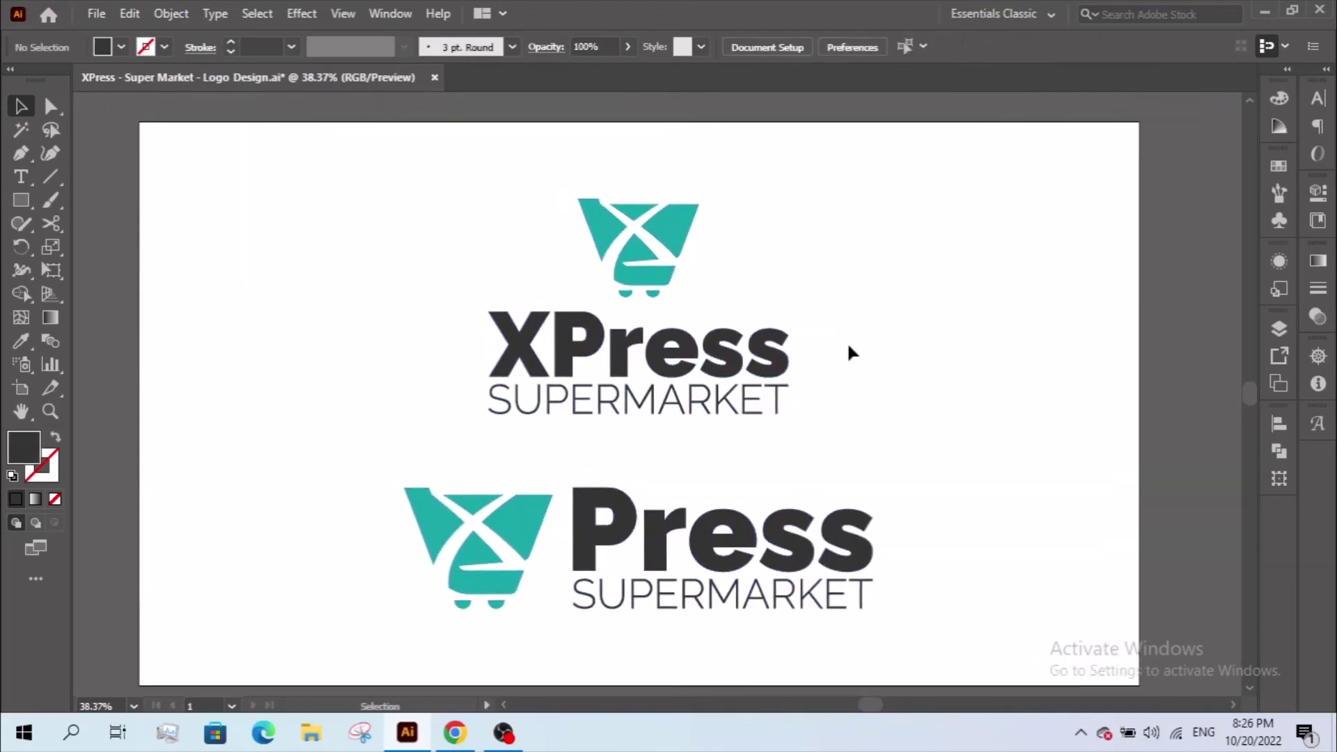
{"action": "key", "text": "f"}
{"action": "key", "text": "f"}
{"action": "left_click_drag", "start_coordinate": [71, 36], "coordinate": [1065, 588]}
{"action": "left_click_drag", "start_coordinate": [1047, 460], "coordinate": [1060, 452]}
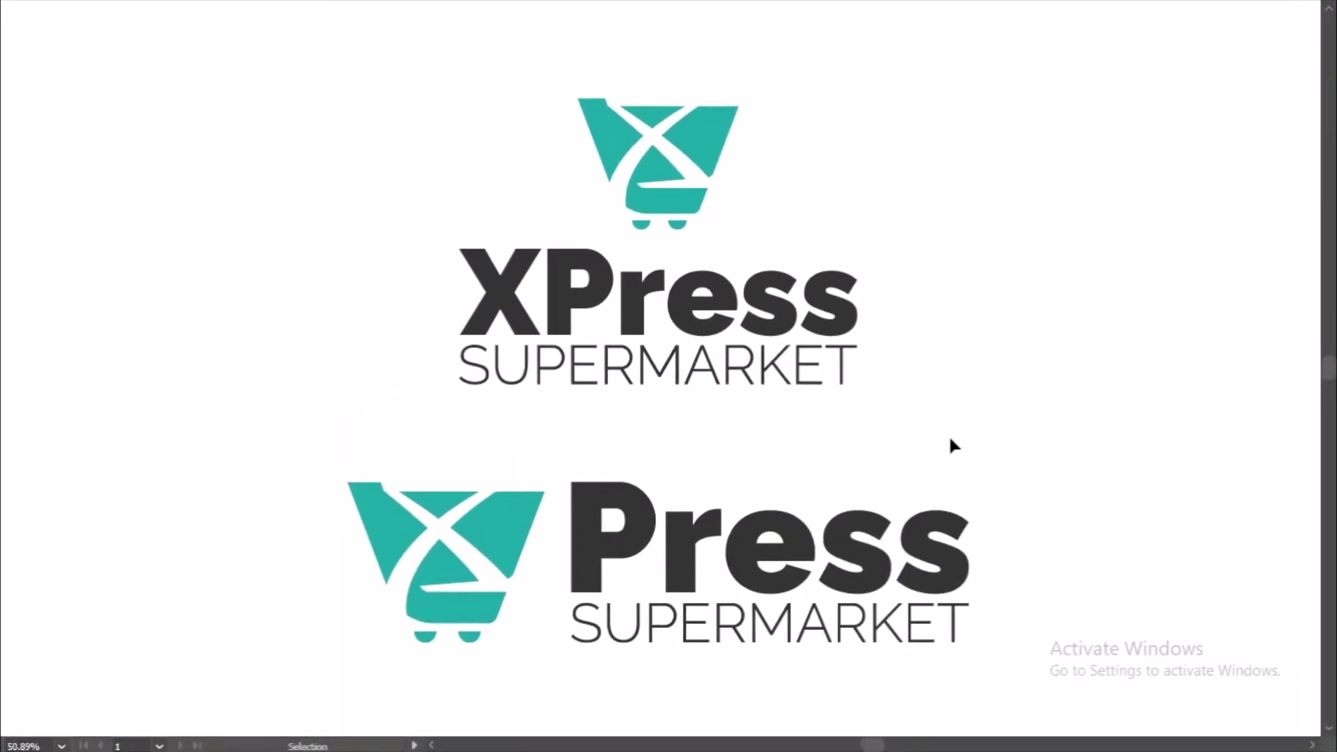
{"action": "left_click", "coordinate": [817, 373]}
{"action": "left_click", "coordinate": [912, 444]}
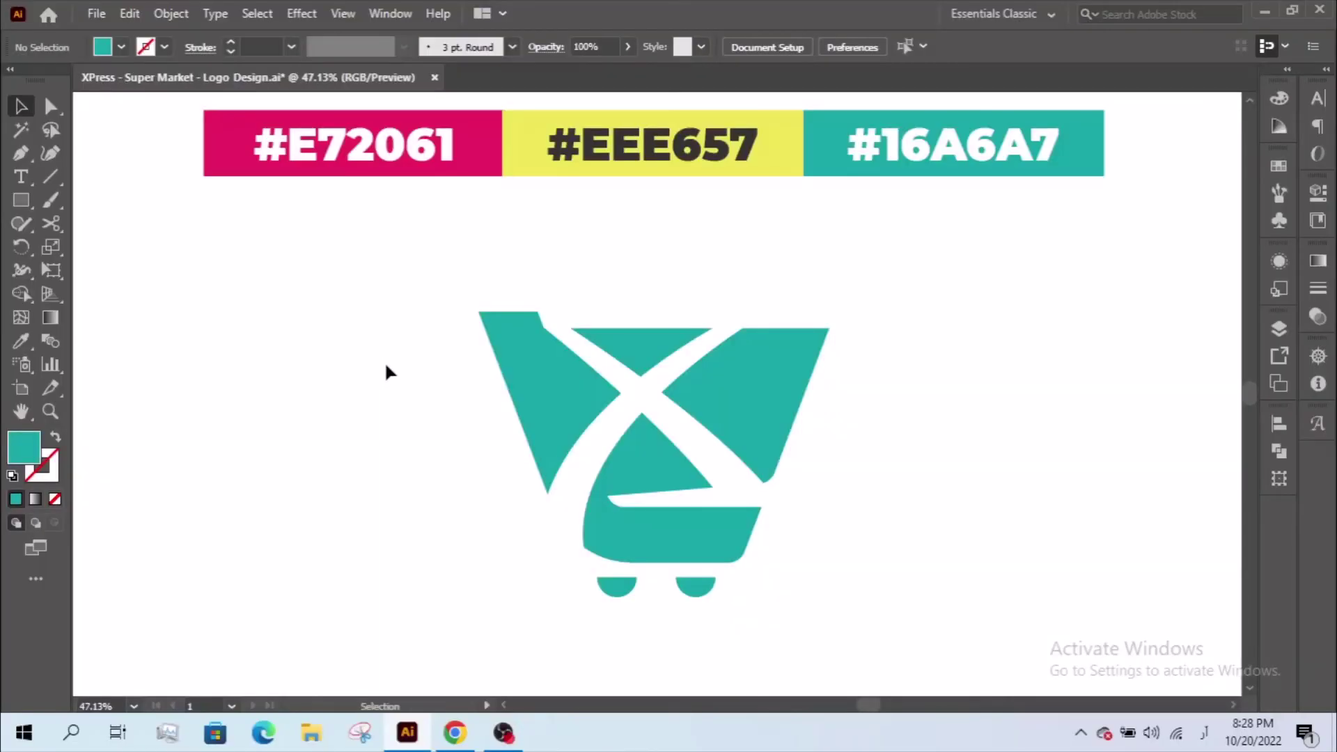
{"action": "left_click", "coordinate": [535, 436]}
{"action": "double_click", "coordinate": [627, 585]}
{"action": "left_click", "coordinate": [608, 591]}
{"action": "double_click", "coordinate": [518, 559]}
{"action": "left_click", "coordinate": [610, 580]}
{"action": "left_click", "coordinate": [631, 633]}
{"action": "left_click", "coordinate": [50, 106]}
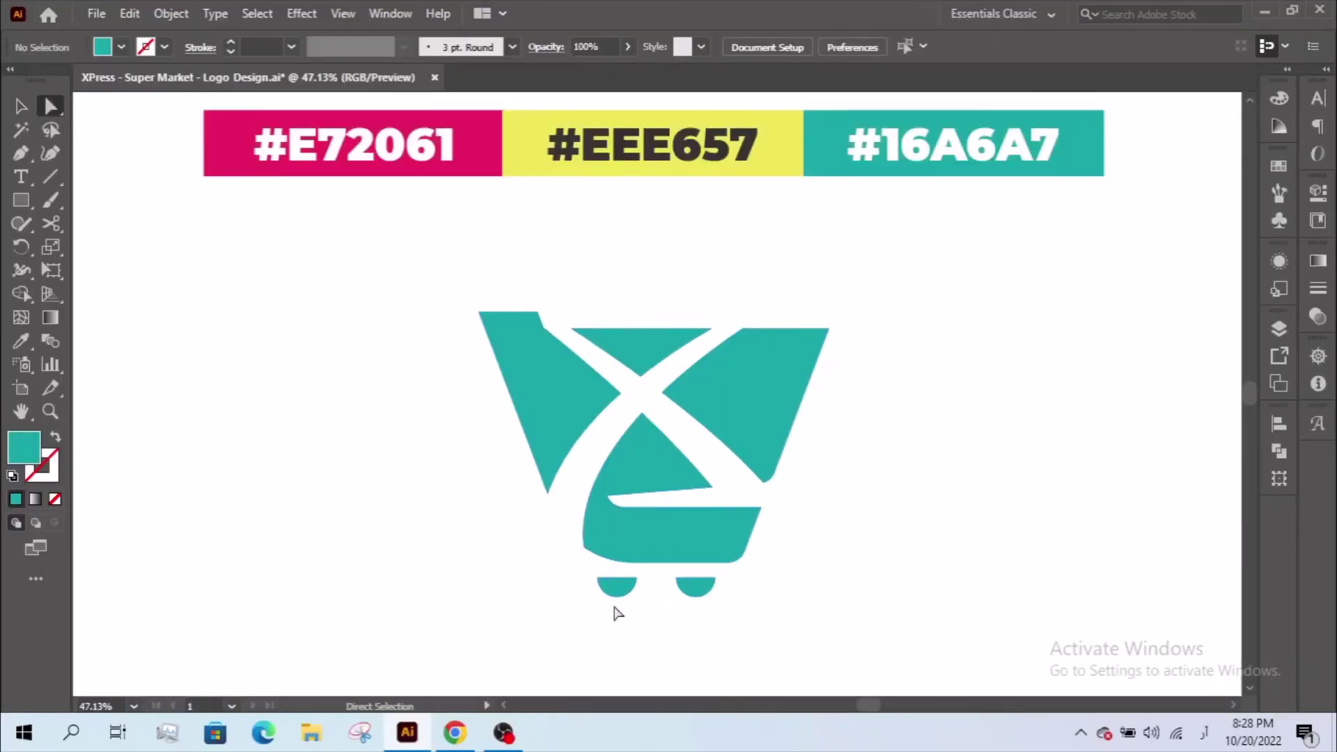
{"action": "left_click", "coordinate": [616, 592]}
{"action": "left_click", "coordinate": [180, 225]}
{"action": "left_click", "coordinate": [21, 107]}
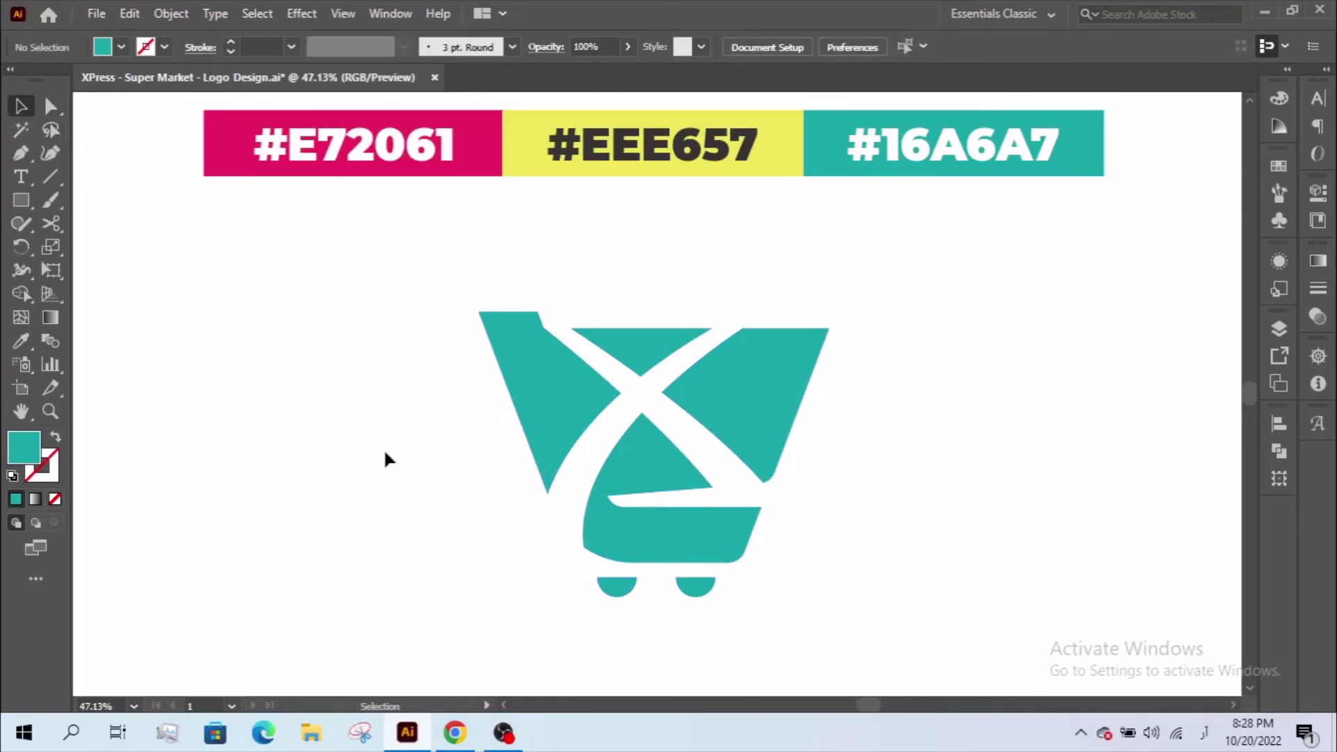
Try out the yellow #EEE657 fill on a new square beside the cart, and delete the square
{"action": "left_click", "coordinate": [21, 200]}
{"action": "left_click_drag", "start_coordinate": [147, 312], "coordinate": [214, 418]}
{"action": "double_click", "coordinate": [23, 446]}
{"action": "left_click", "coordinate": [595, 462]}
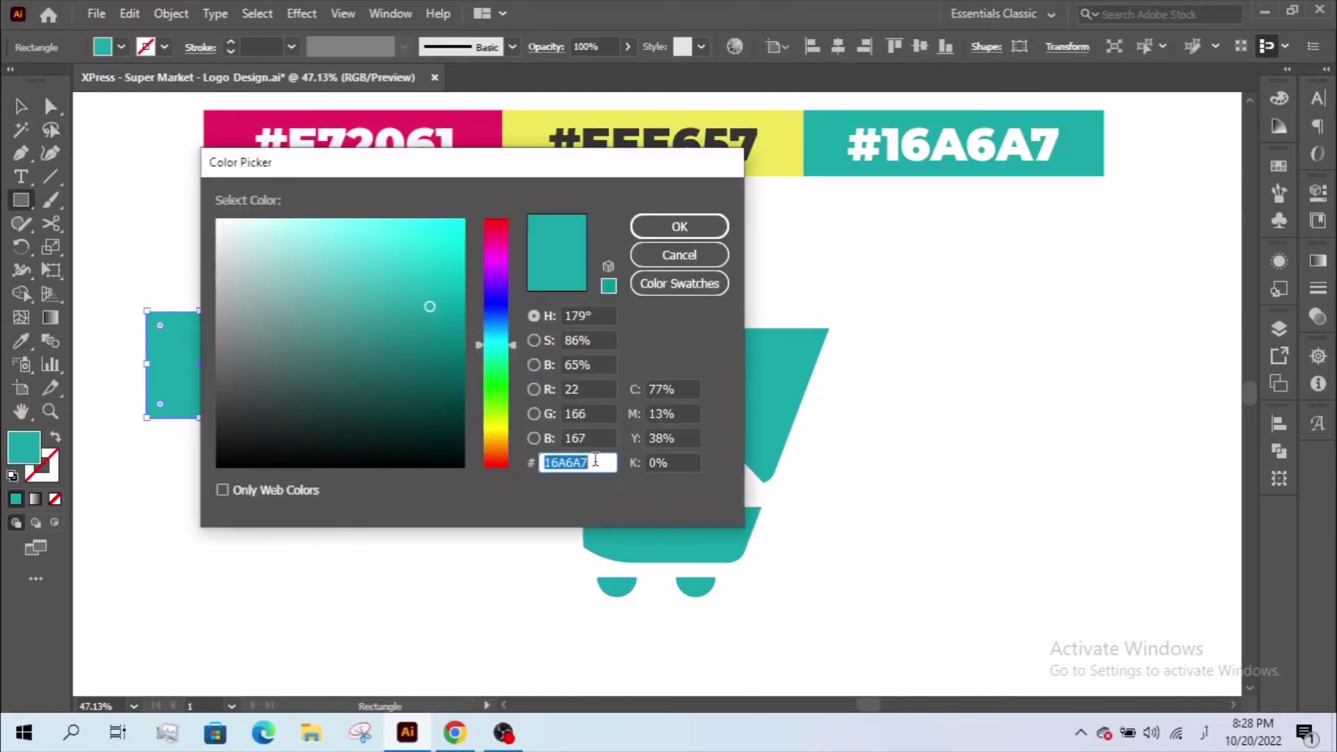
{"action": "left_click_drag", "start_coordinate": [385, 164], "coordinate": [403, 207]}
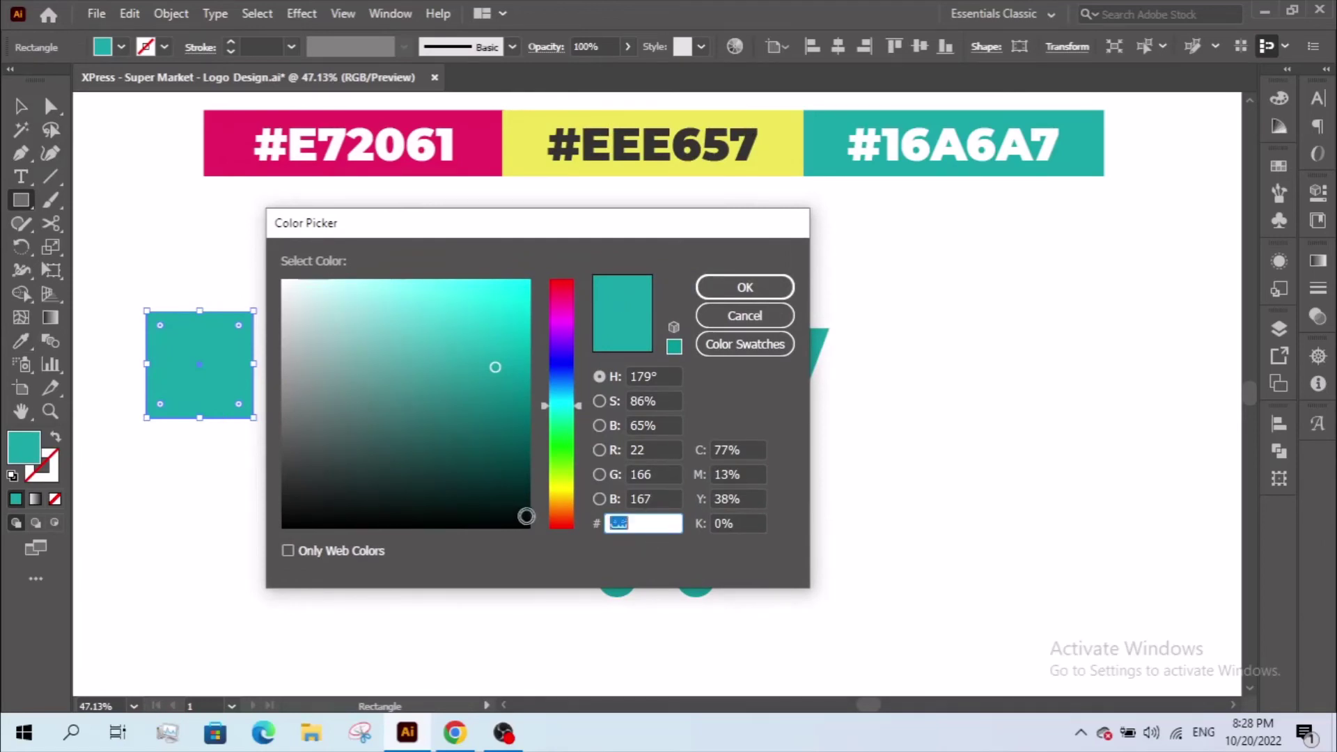
{"action": "type", "text": "eee657"}
{"action": "left_click", "coordinate": [744, 287]}
{"action": "key", "text": "v"}
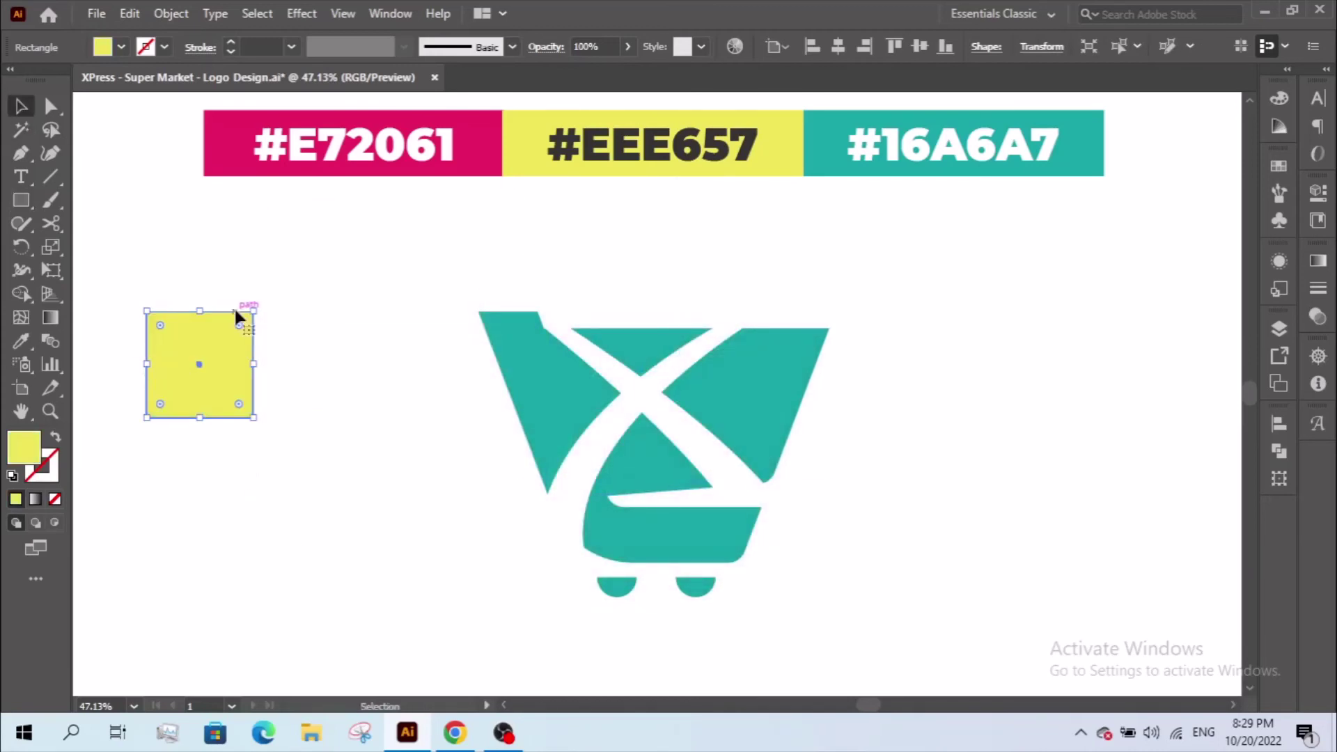
{"action": "key", "text": "Delete"}
Fill only the cart's left wheel with the pink sampled from the #E72061 swatch
{"action": "left_click", "coordinate": [51, 106]}
{"action": "left_click", "coordinate": [617, 588]}
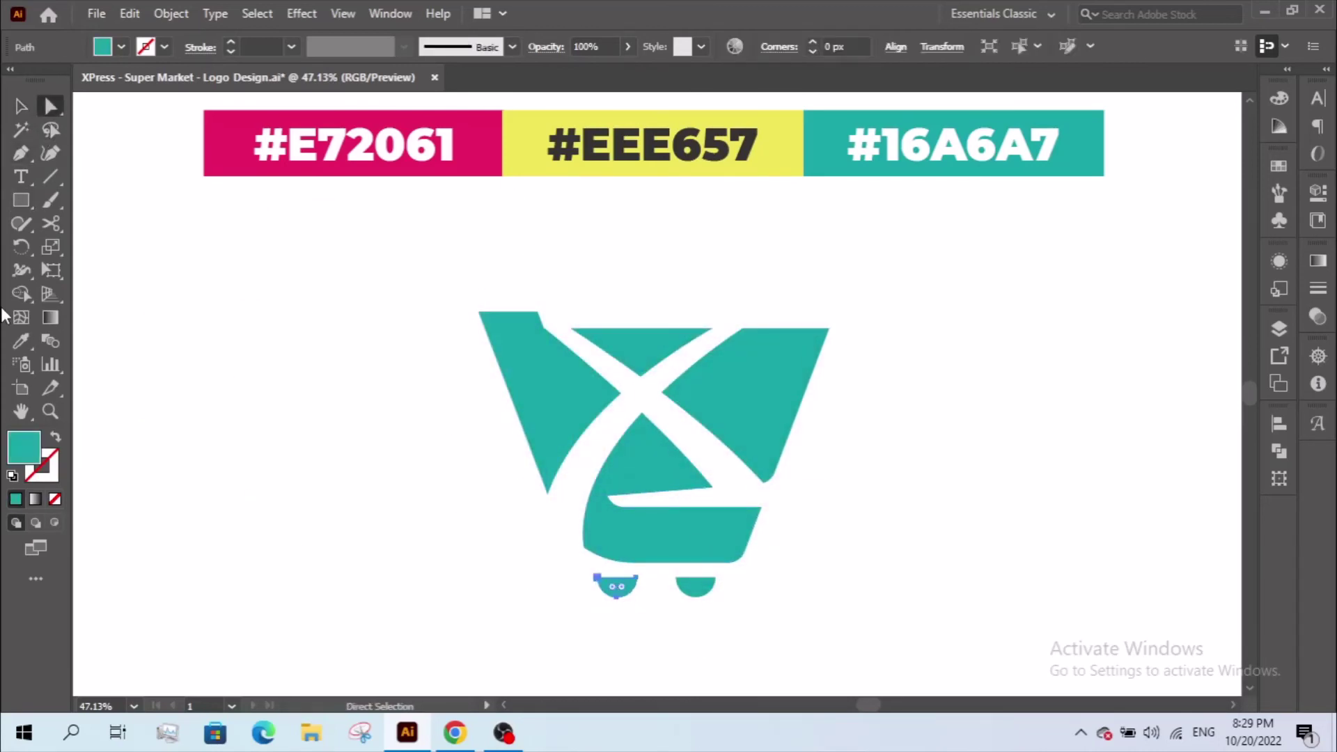
{"action": "left_click", "coordinate": [24, 339]}
{"action": "left_click", "coordinate": [418, 156]}
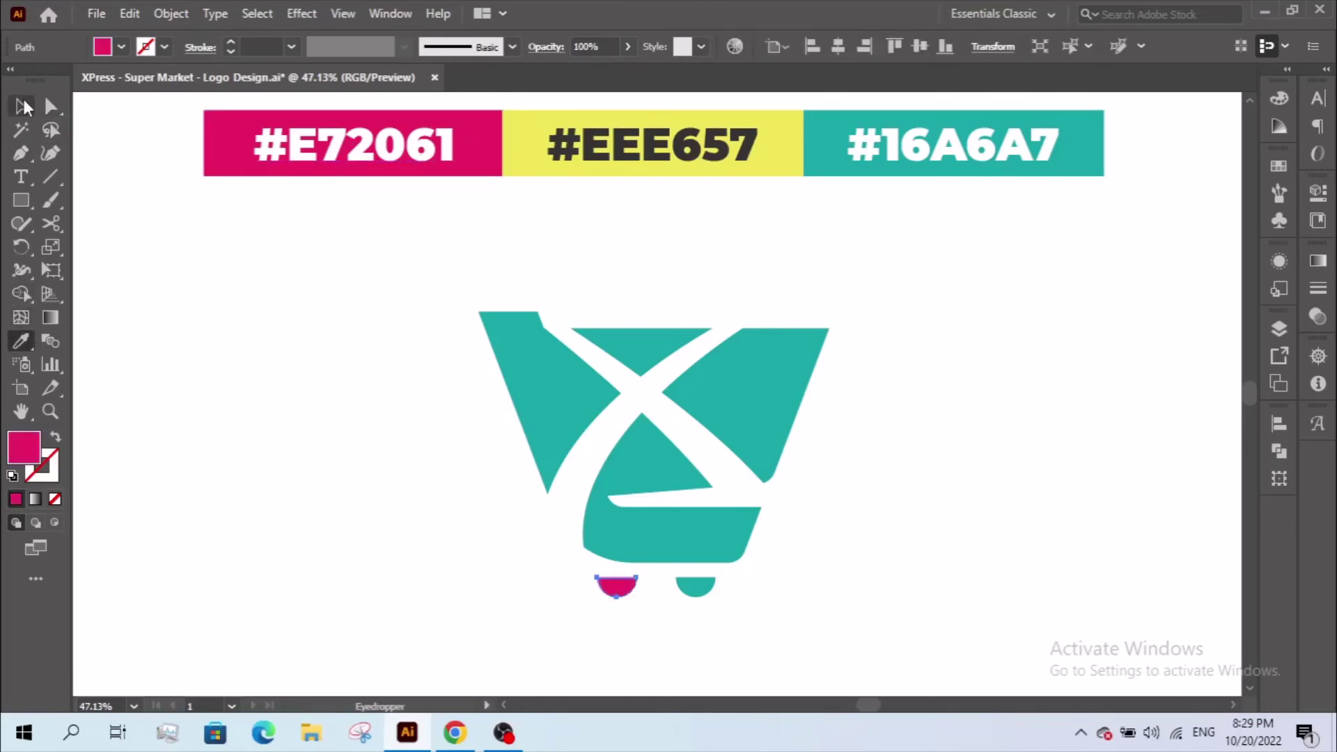
Fill only the cart's right wheel with the yellow sampled from the #EEE657 swatch
{"action": "left_click", "coordinate": [50, 106]}
{"action": "left_click", "coordinate": [695, 587]}
{"action": "left_click", "coordinate": [24, 339]}
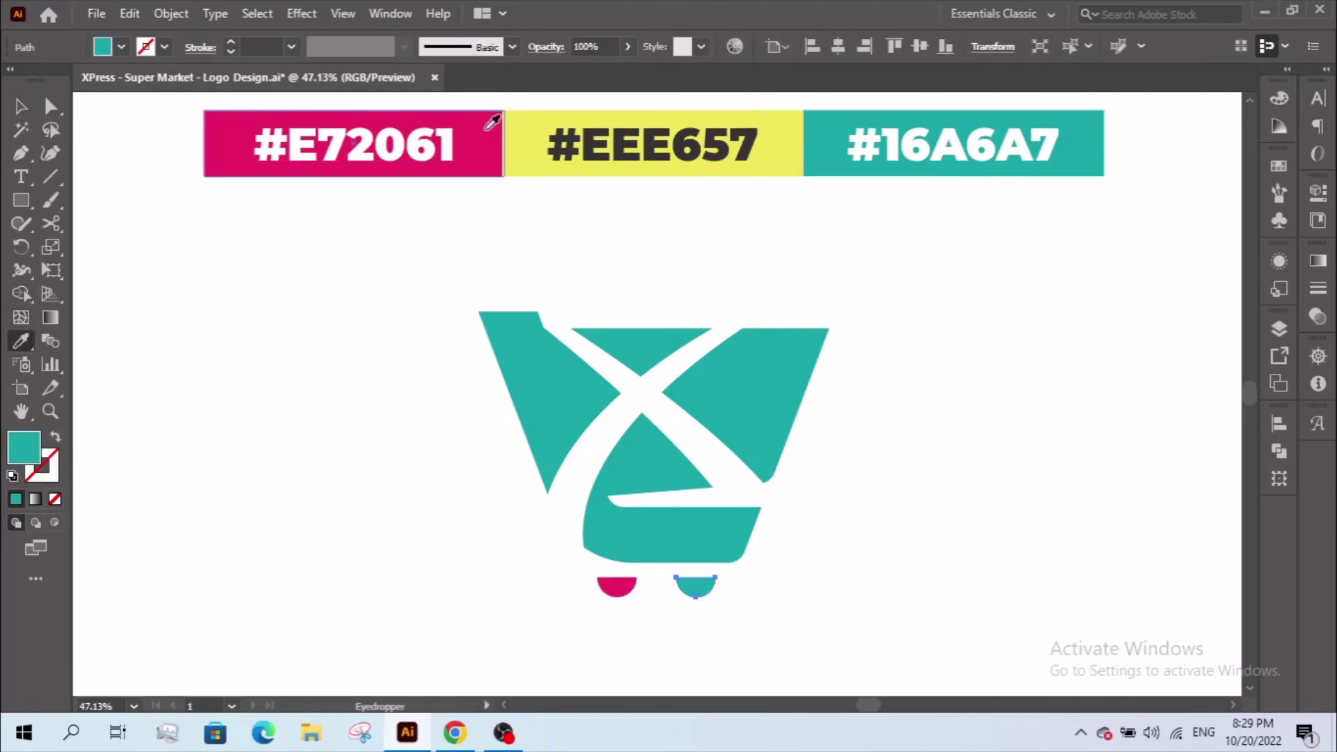
{"action": "left_click", "coordinate": [544, 134]}
{"action": "left_click", "coordinate": [23, 107]}
{"action": "left_click", "coordinate": [390, 335]}
{"action": "left_click_drag", "start_coordinate": [630, 466], "coordinate": [607, 459]}
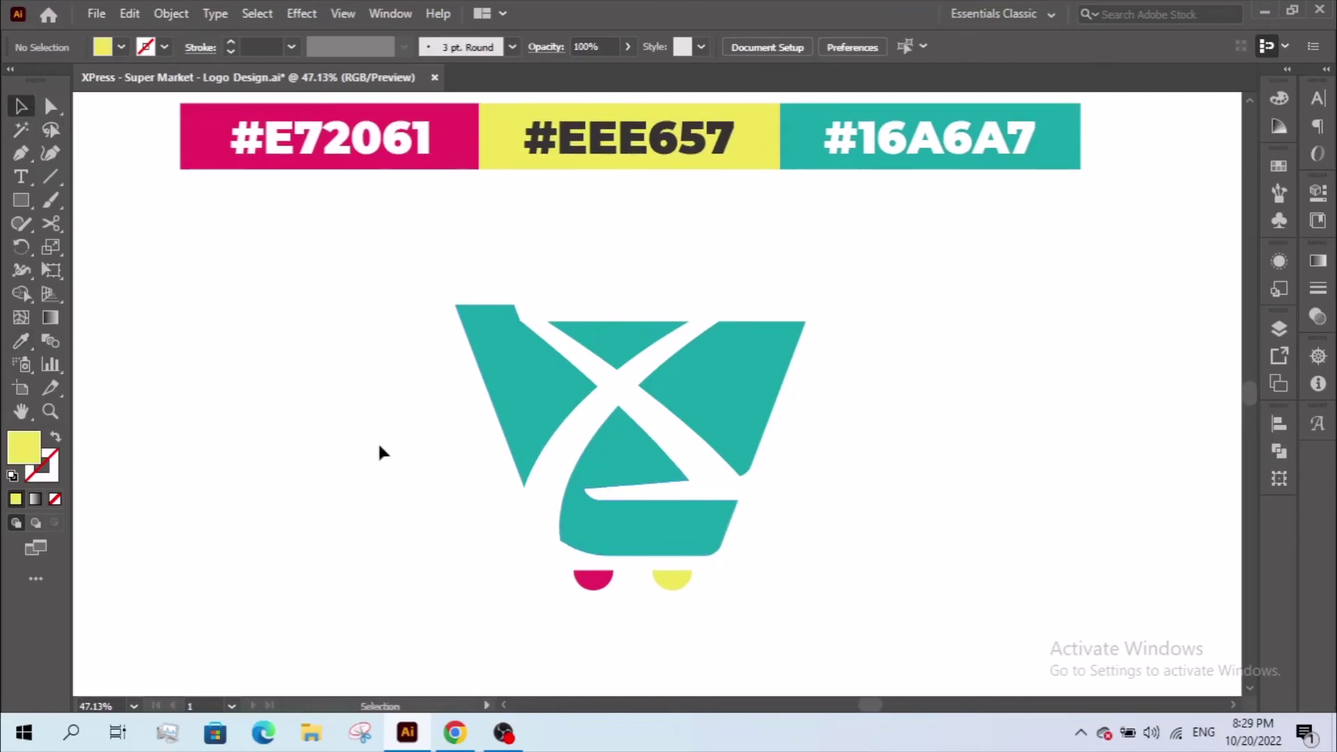
{"action": "left_click", "coordinate": [689, 544]}
{"action": "left_click", "coordinate": [790, 598]}
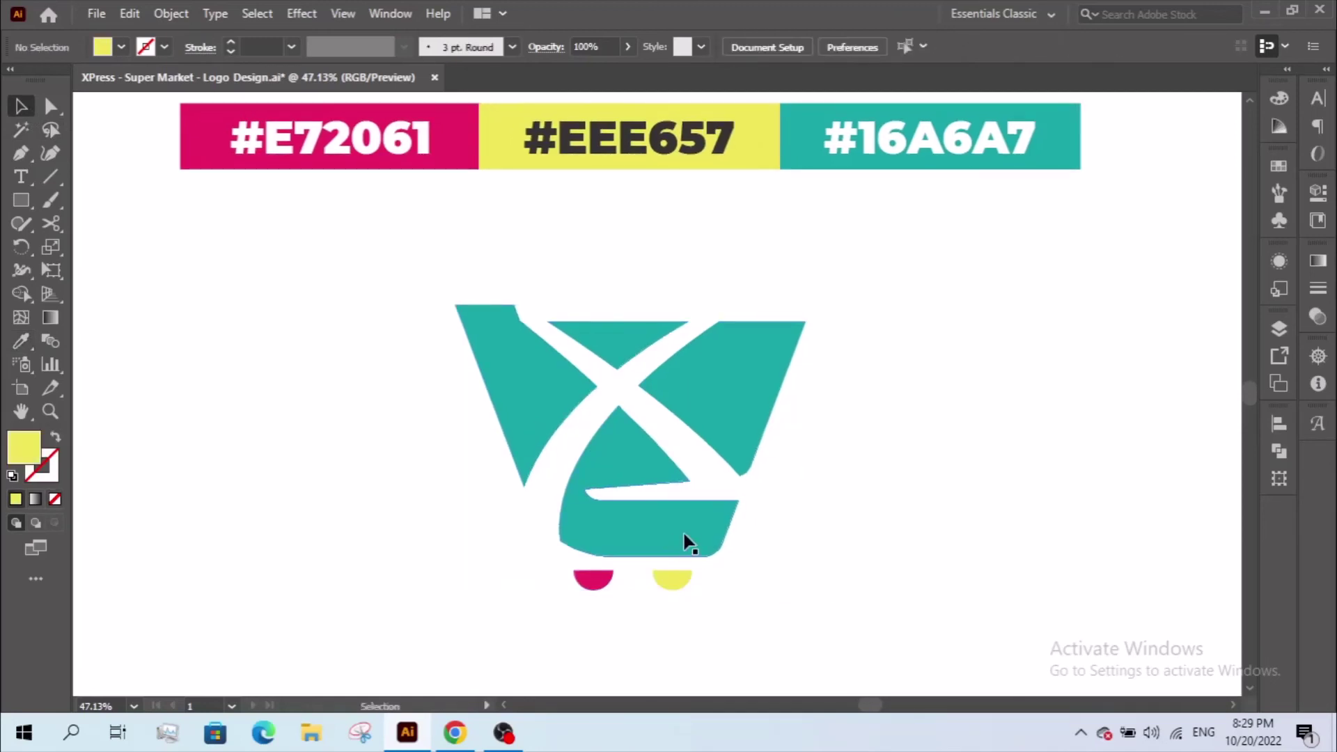
Move the coloured cart to the left half of the artboard and place a copy of it on the right half
{"action": "left_click_drag", "start_coordinate": [666, 540], "coordinate": [412, 537]}
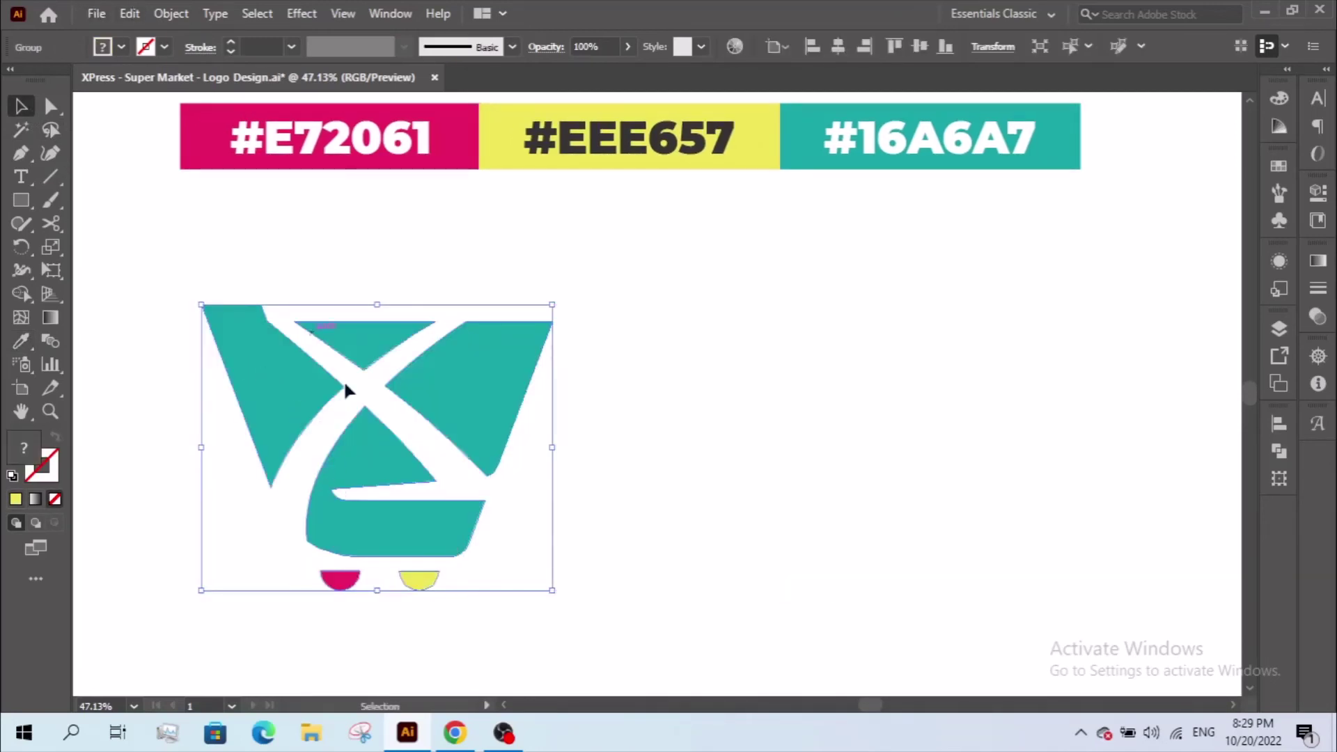
{"action": "left_click_drag", "start_coordinate": [372, 459], "coordinate": [854, 453]}
{"action": "left_click", "coordinate": [724, 522]}
{"action": "left_click_drag", "start_coordinate": [722, 508], "coordinate": [579, 494]}
{"action": "left_click_drag", "start_coordinate": [486, 480], "coordinate": [617, 491]}
{"action": "key", "text": "z"}
{"action": "left_click_drag", "start_coordinate": [145, 100], "coordinate": [1181, 673]}
{"action": "left_click_drag", "start_coordinate": [1112, 636], "coordinate": [1019, 610]}
{"action": "key", "text": "v"}
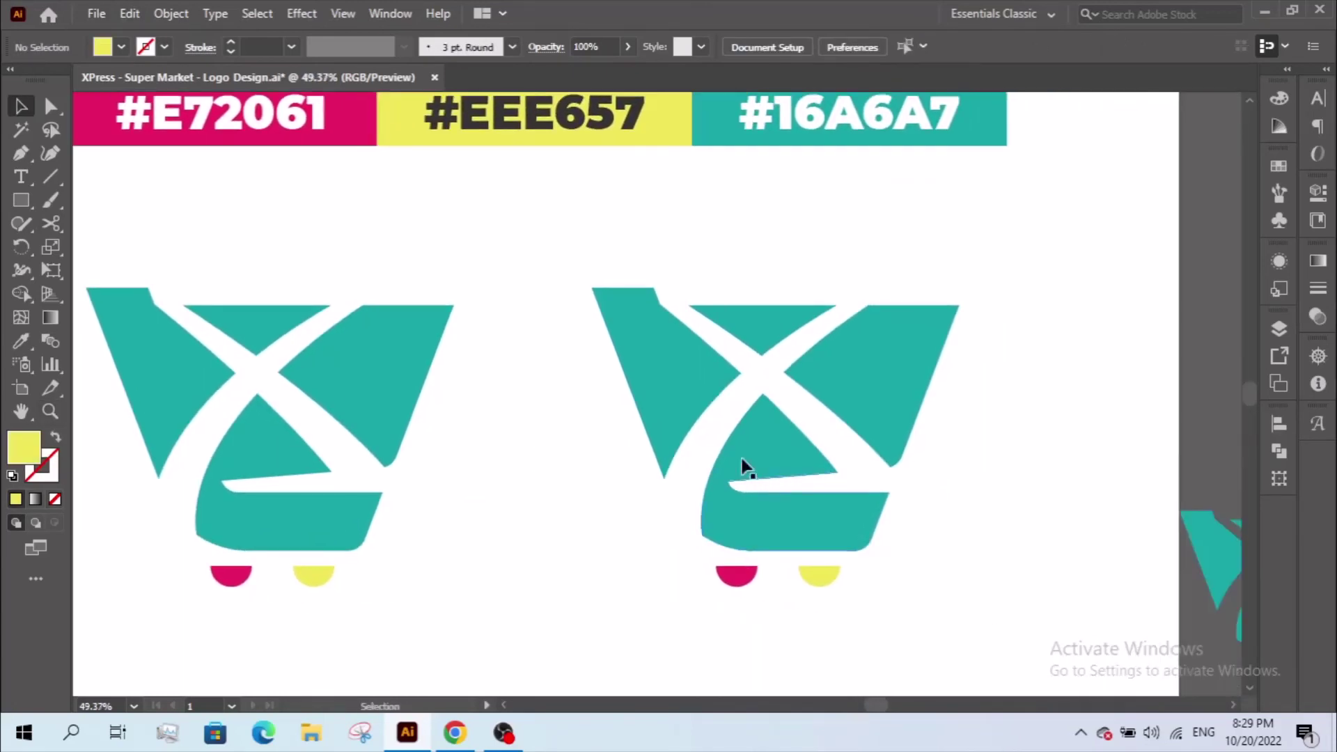
Scale the right-hand cart copy down proportionally around its center to about two thirds of its size
{"action": "left_click", "coordinate": [742, 460]}
{"action": "left_click_drag", "start_coordinate": [960, 438], "coordinate": [901, 439]}
{"action": "left_click", "coordinate": [644, 416]}
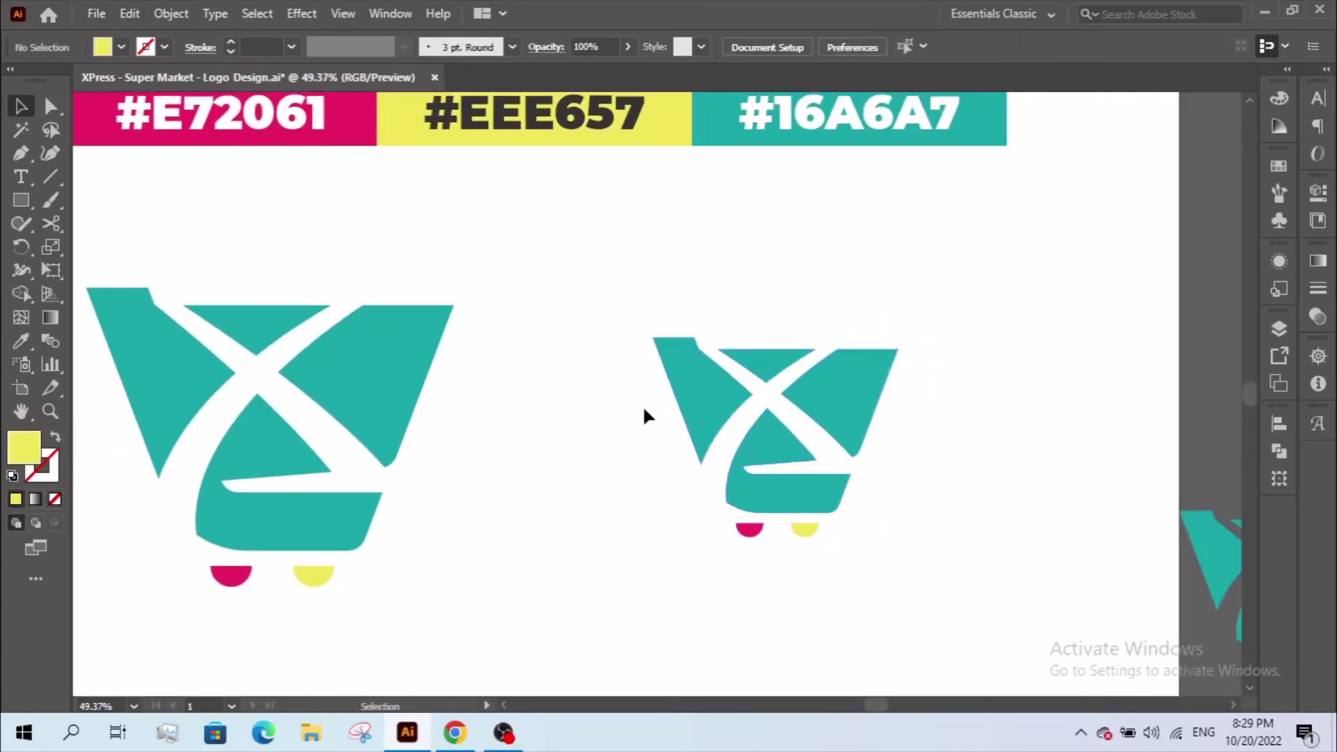
Draw a square larger than the small cart around it and arrange the square behind the cart
{"action": "left_click", "coordinate": [32, 206]}
{"action": "mouse_move", "coordinate": [551, 235]}
{"action": "left_mouse_down"}
{"action": "mouse_move", "coordinate": [1019, 644]}
{"action": "mouse_move", "coordinate": [959, 644]}
{"action": "left_mouse_up"}
{"action": "key", "text": "v"}
{"action": "right_click", "coordinate": [697, 362]}
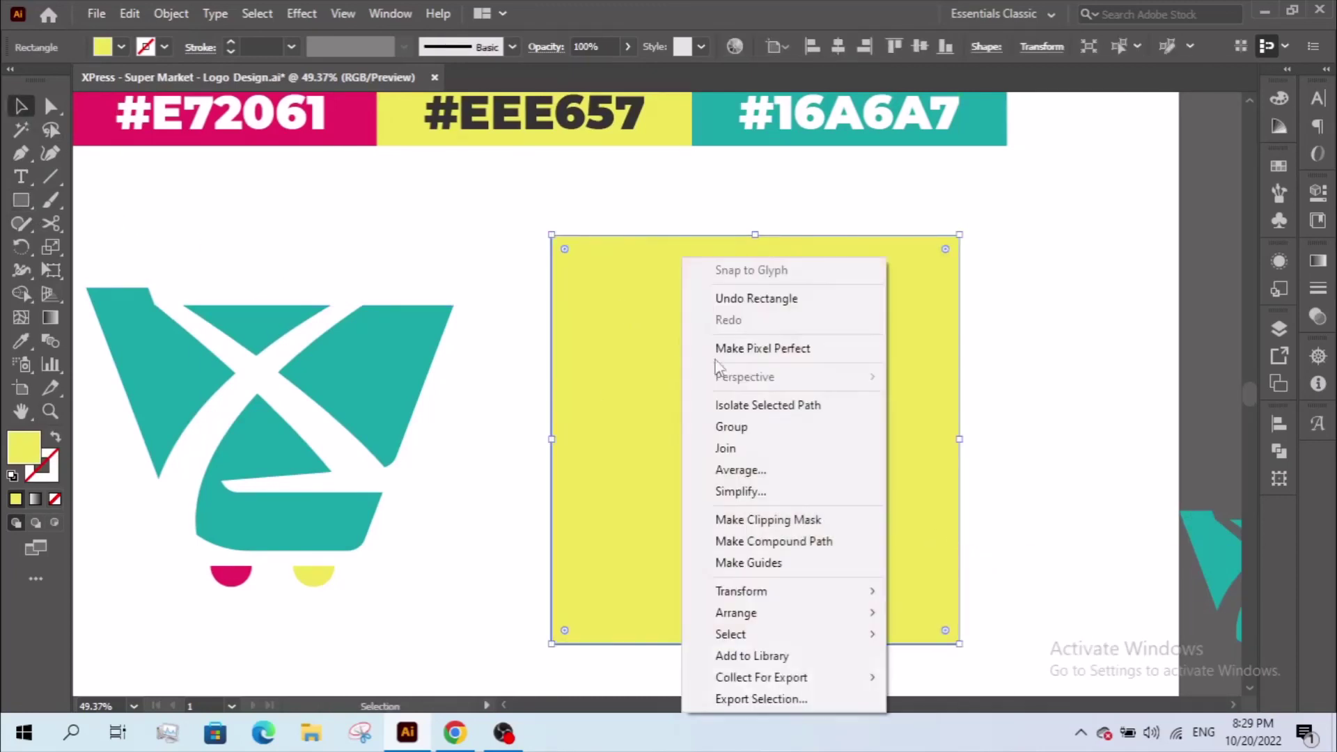
{"action": "mouse_move", "coordinate": [738, 613]}
{"action": "left_click", "coordinate": [928, 679]}
Center the small cart on the square, using the square as the alignment reference
{"action": "left_click", "coordinate": [740, 492], "text": "shift"}
{"action": "left_click", "coordinate": [594, 427]}
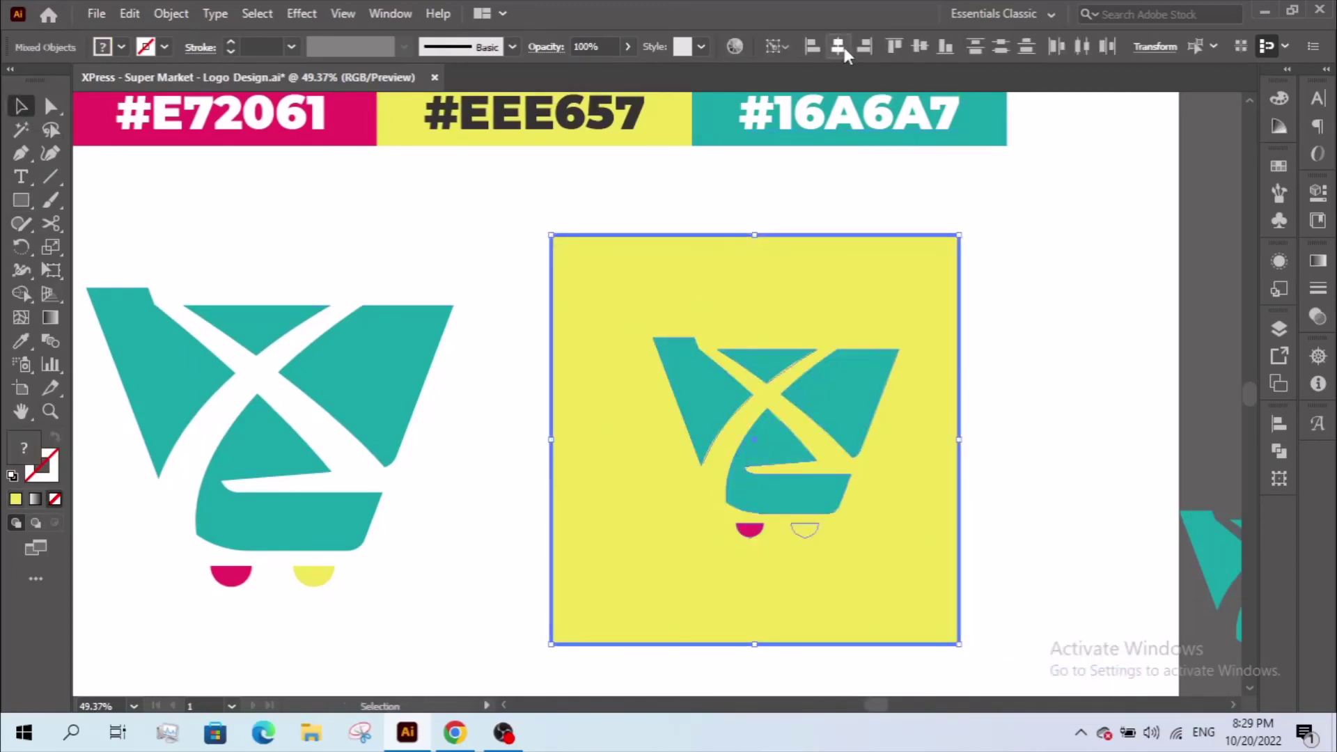
{"action": "left_click", "coordinate": [843, 48]}
Fill the square with the teal sampled from the left cart and the cart on it with white
{"action": "left_click", "coordinate": [566, 409]}
{"action": "key", "text": "i"}
{"action": "left_click", "coordinate": [314, 522]}
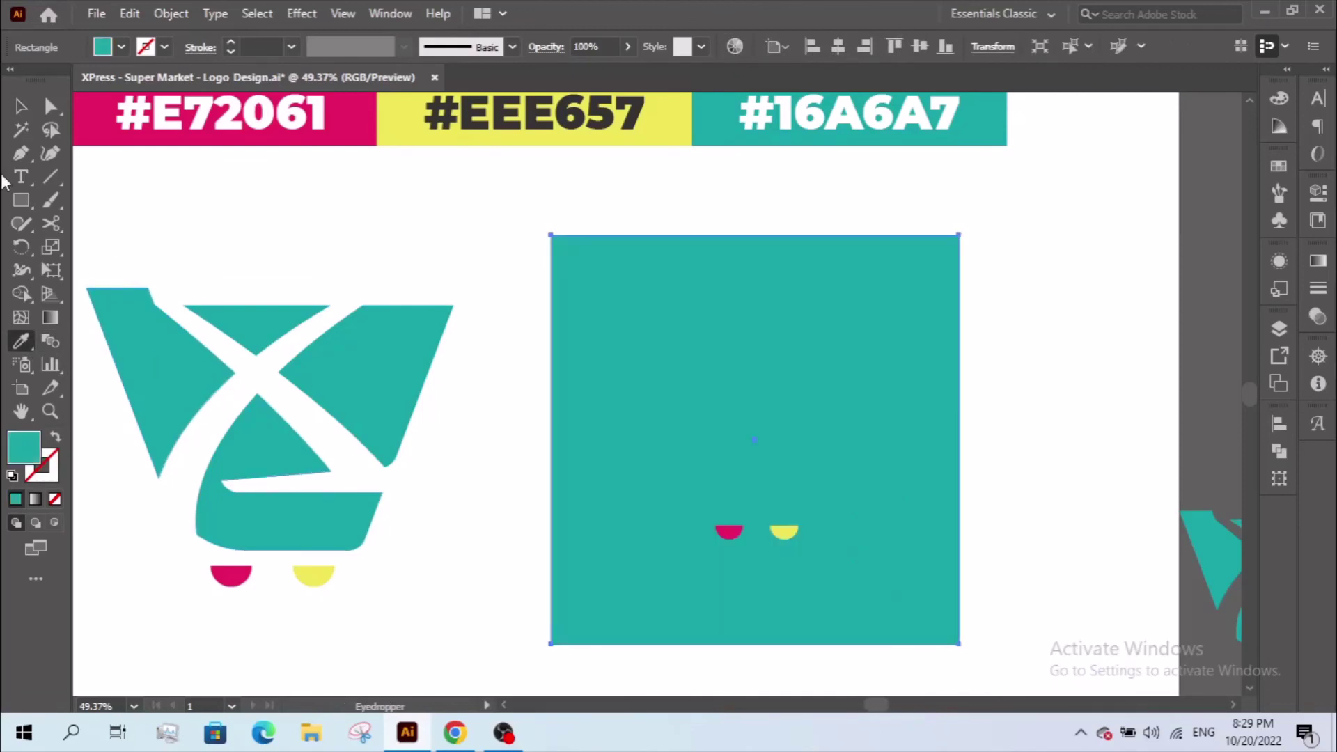
{"action": "key", "text": "v"}
{"action": "left_click", "coordinate": [695, 406]}
{"action": "key", "text": "i"}
{"action": "left_click", "coordinate": [192, 227]}
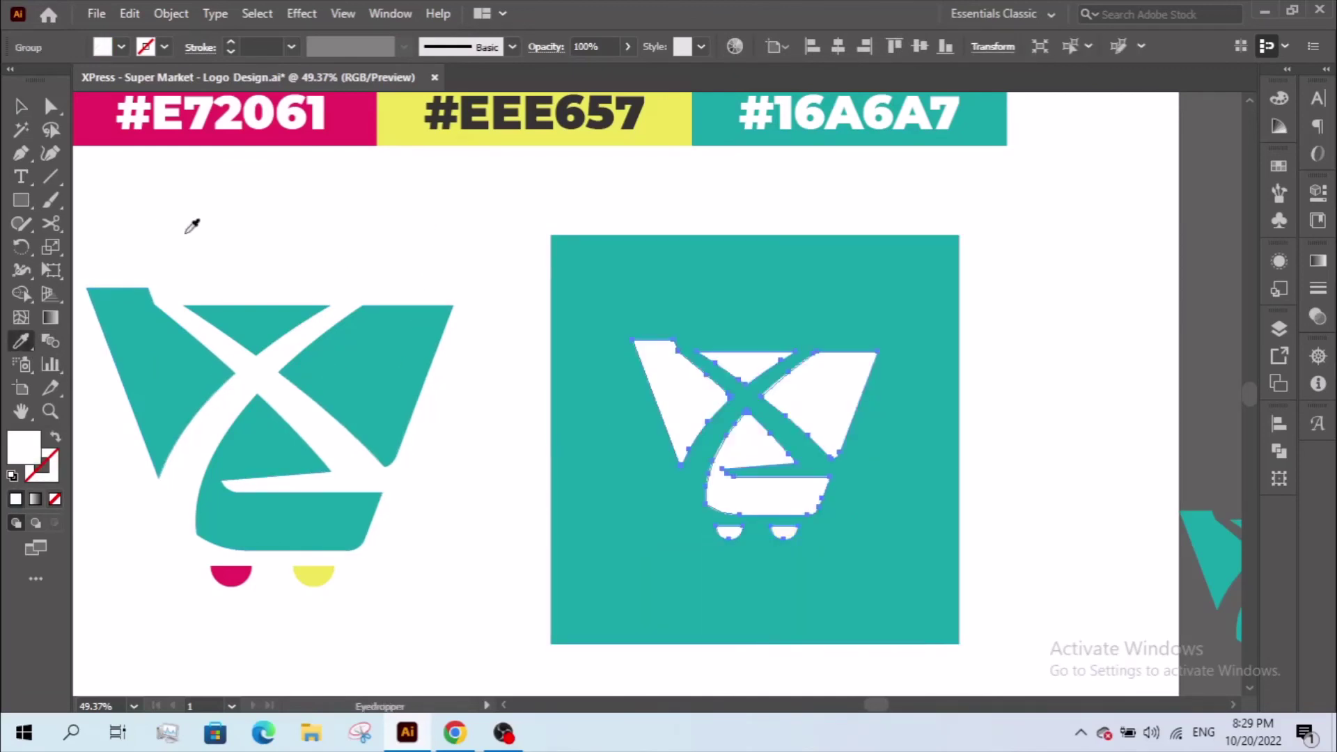
Round all four corners of the teal square to a radius of about 101 px
{"action": "key", "text": "v"}
{"action": "key", "text": "ctrl+shift+a"}
{"action": "key", "text": "a"}
{"action": "left_click", "coordinate": [576, 249]}
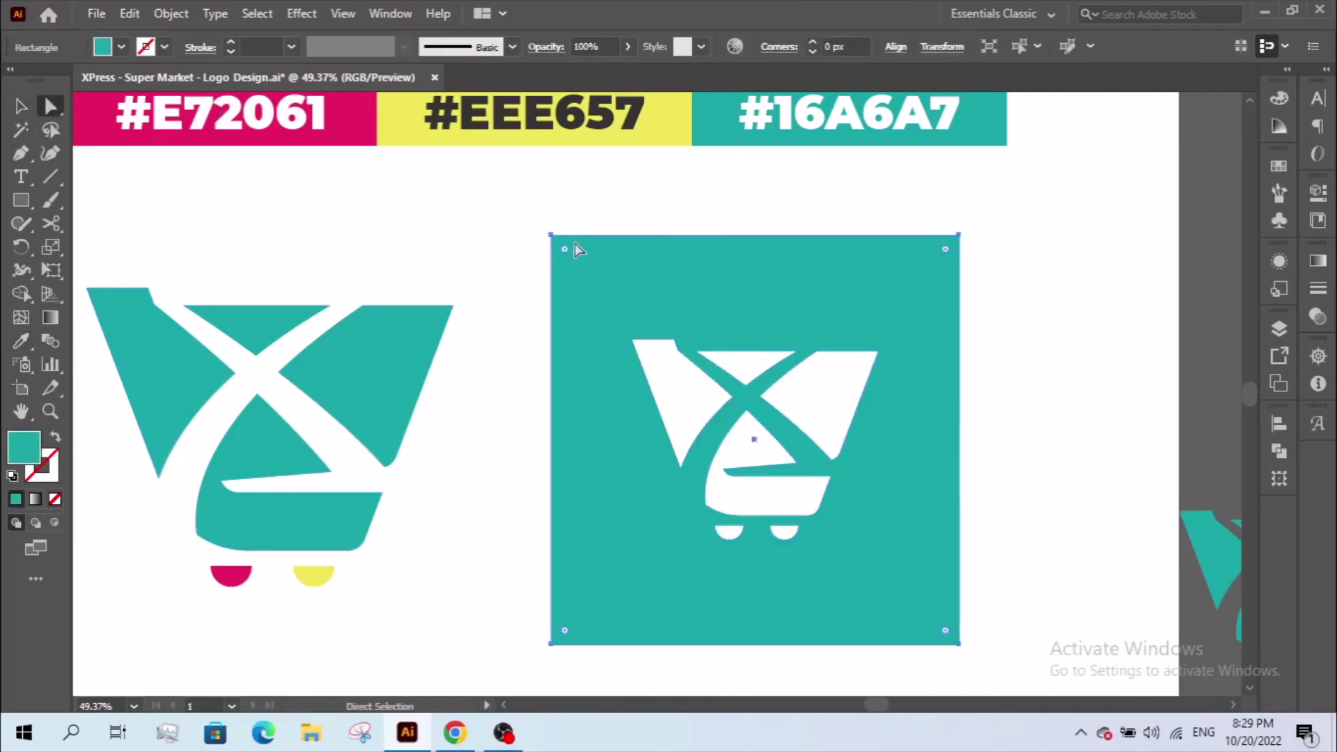
{"action": "left_click_drag", "start_coordinate": [565, 248], "coordinate": [623, 301]}
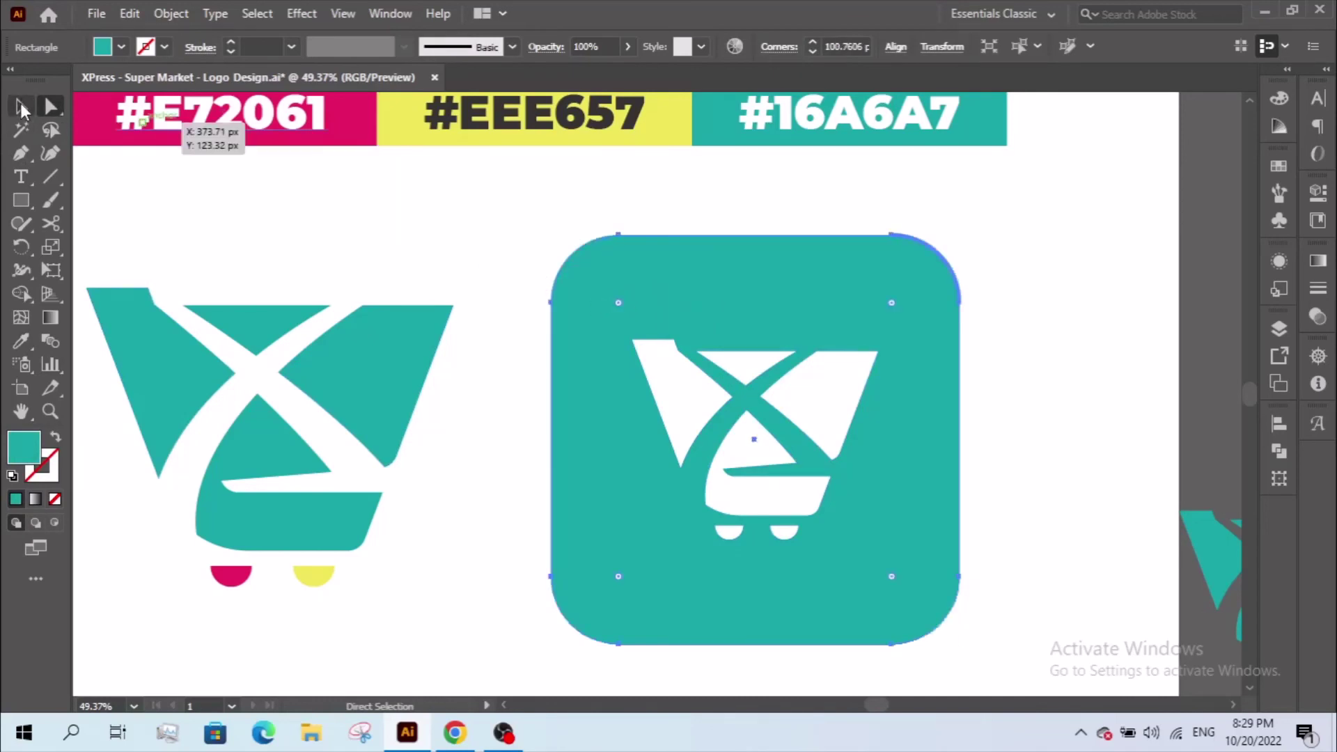
Enlarge the white cart slightly around its center inside the rounded teal square
{"action": "left_click", "coordinate": [23, 110]}
{"action": "left_click", "coordinate": [796, 388]}
{"action": "left_click_drag", "start_coordinate": [877, 439], "coordinate": [899, 440]}
{"action": "left_click", "coordinate": [978, 422]}
Examine the coloured cart and the rounded-square icon side by side at different zoom levels
{"action": "key", "text": "z"}
{"action": "left_click", "coordinate": [976, 411], "text": "alt"}
{"action": "left_click_drag", "start_coordinate": [976, 409], "coordinate": [831, 391]}
{"action": "key", "text": "v"}
{"action": "key", "text": "z"}
{"action": "left_click_drag", "start_coordinate": [170, 171], "coordinate": [1027, 610]}
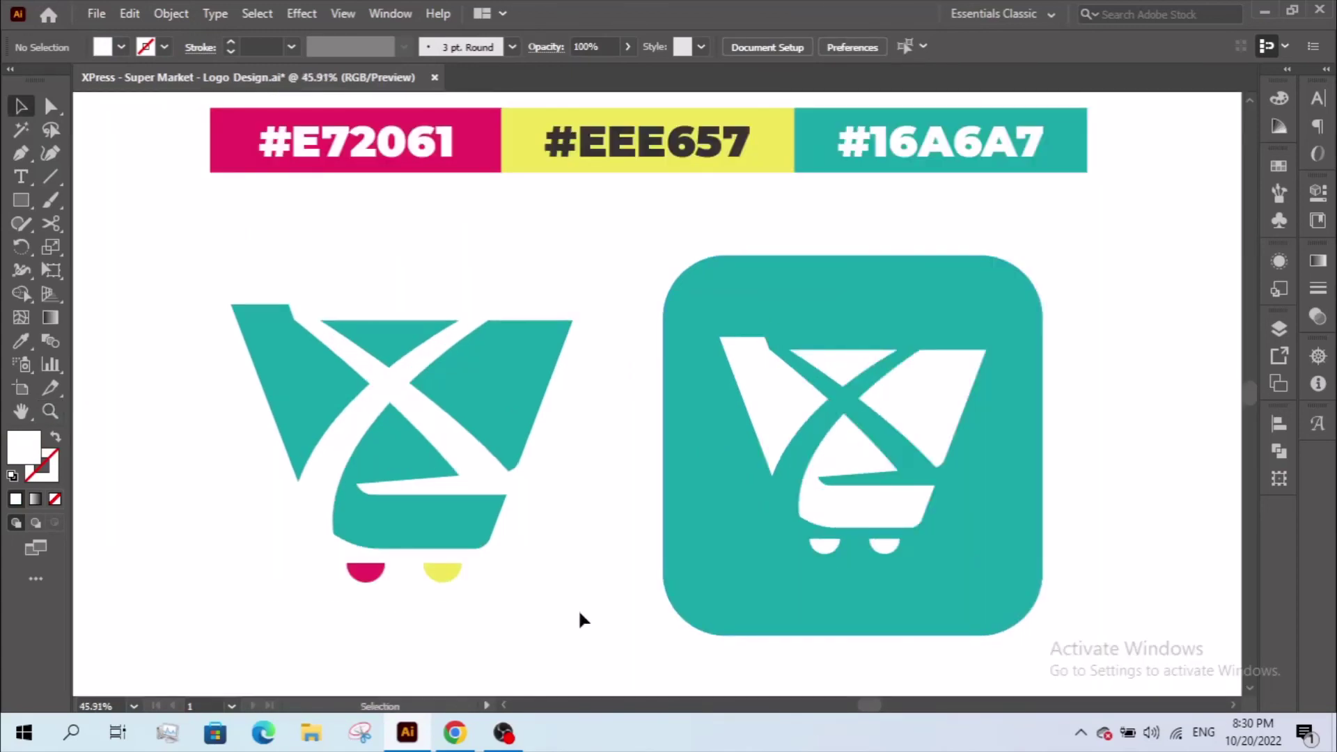
{"action": "key", "text": "z"}
{"action": "left_click", "coordinate": [541, 599], "text": "alt"}
{"action": "left_click_drag", "start_coordinate": [541, 599], "coordinate": [607, 521]}
{"action": "key", "text": "v"}
{"action": "left_click", "coordinate": [559, 456]}
{"action": "left_click", "coordinate": [660, 517]}
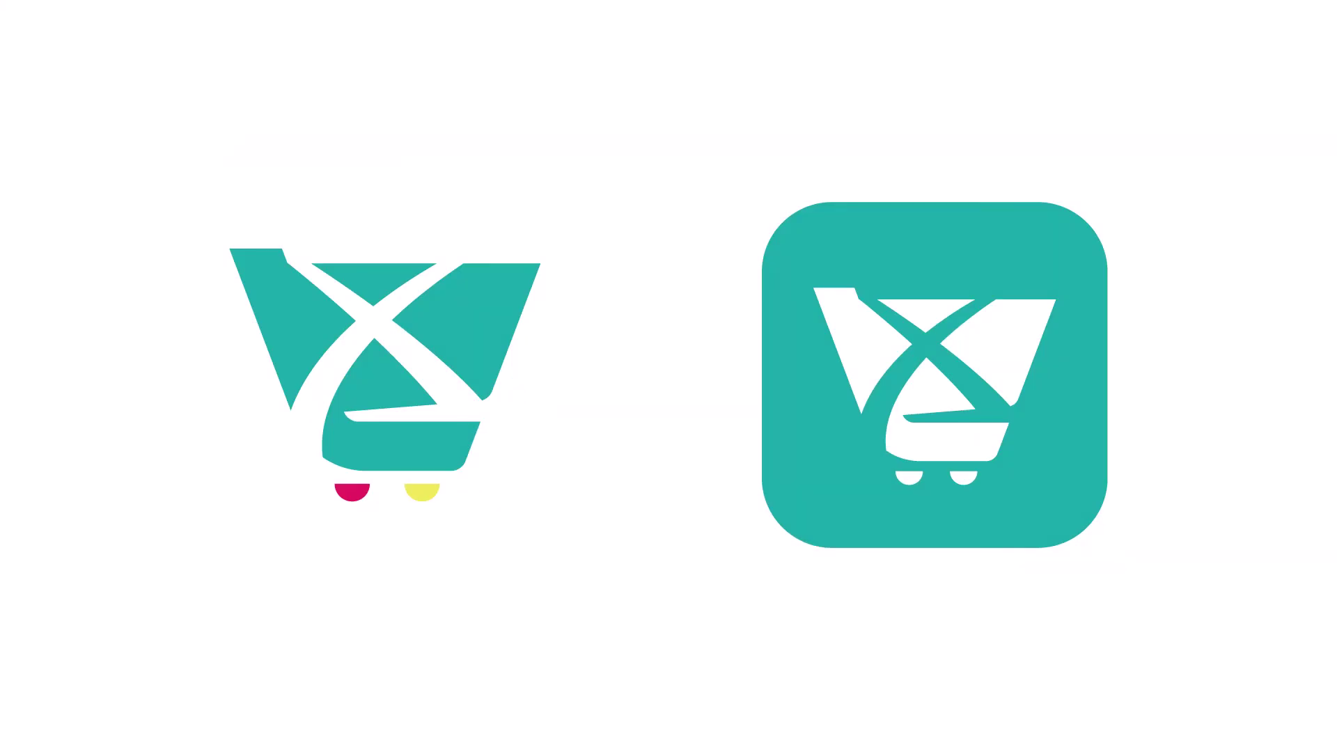